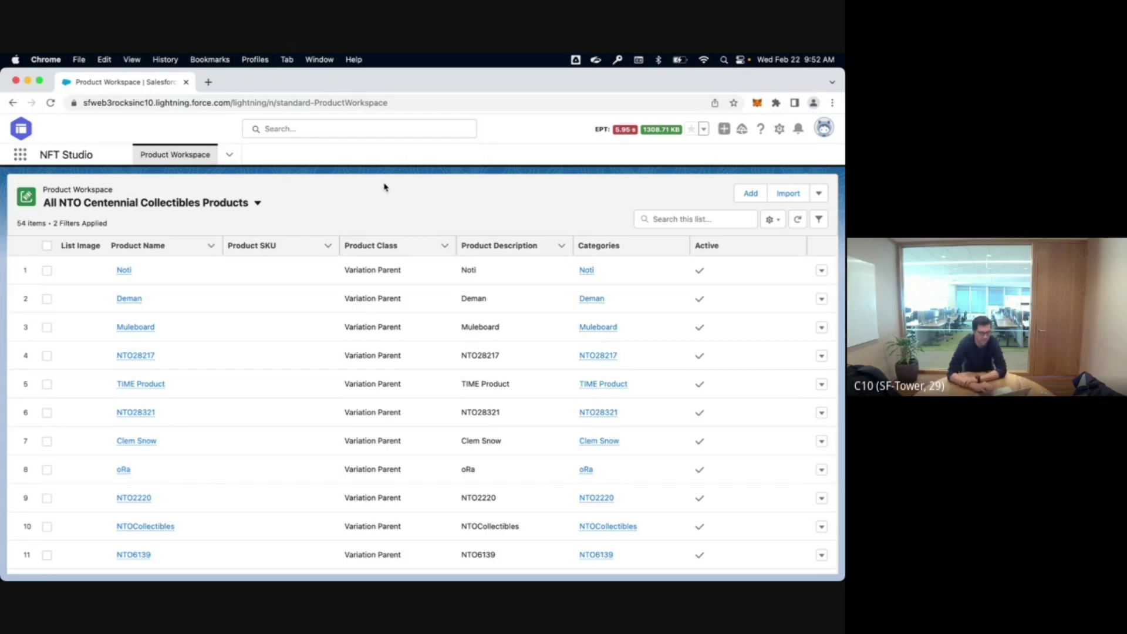
Step: Start a new variation parent and assign it the NTO_Centennial_Snowboards product attribute set
{"action": "left_click", "coordinate": [818, 194]}
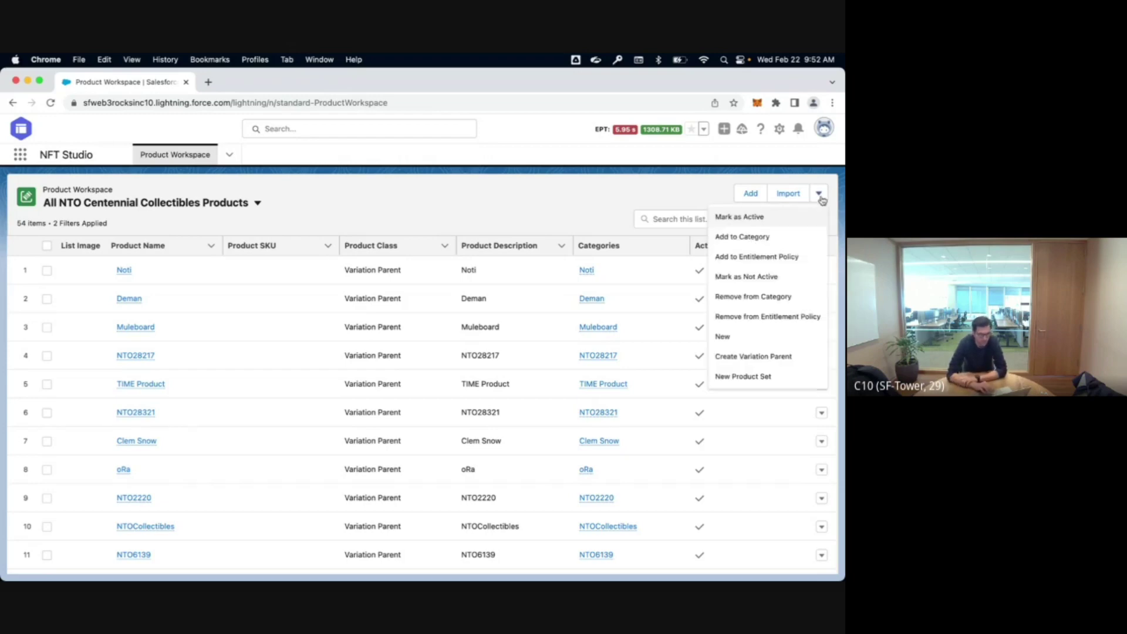
{"action": "left_click", "coordinate": [764, 355]}
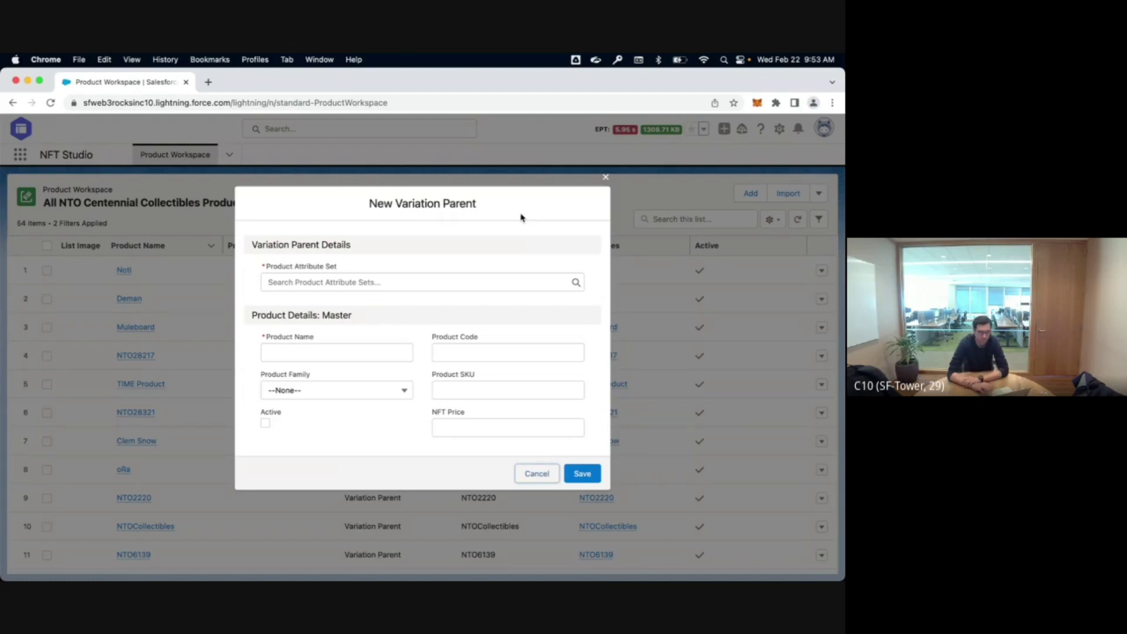
{"action": "left_click", "coordinate": [319, 282]}
{"action": "type", "text": "nto"}
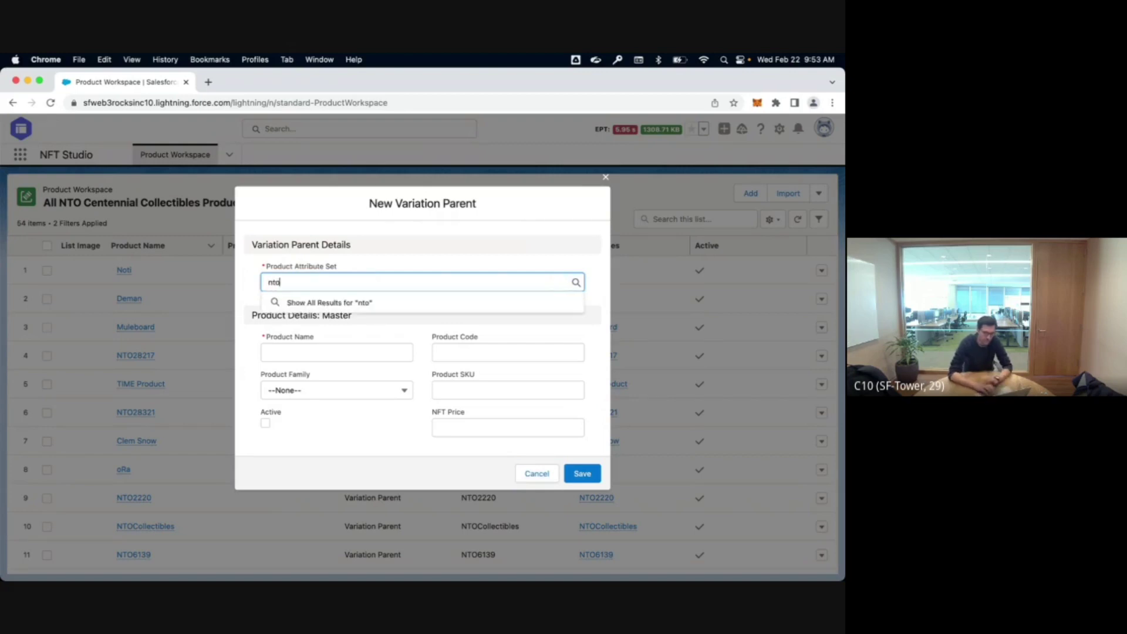
{"action": "left_click", "coordinate": [323, 302]}
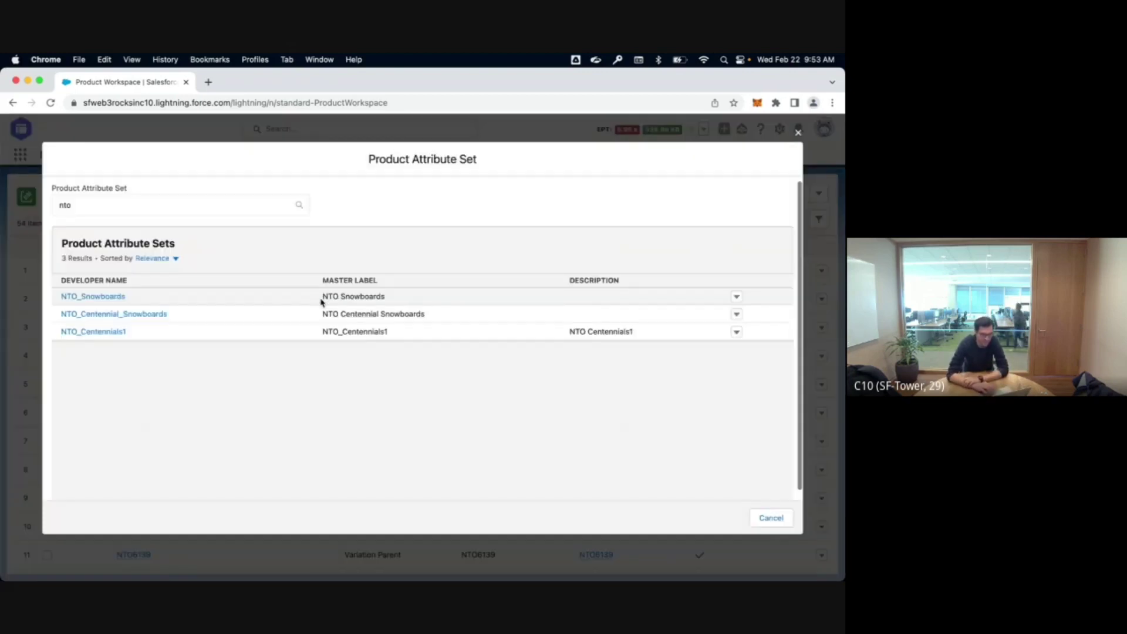
{"action": "left_click", "coordinate": [105, 313]}
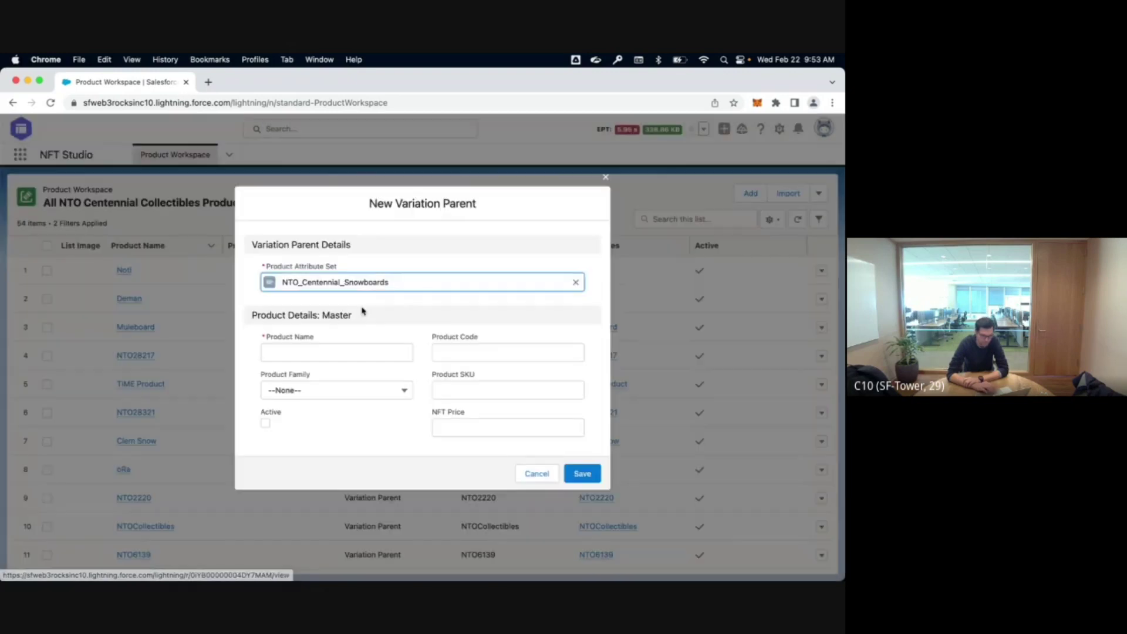
Step: Name the new variation parent product Trail, mark it as active and save it
{"action": "left_click", "coordinate": [322, 352]}
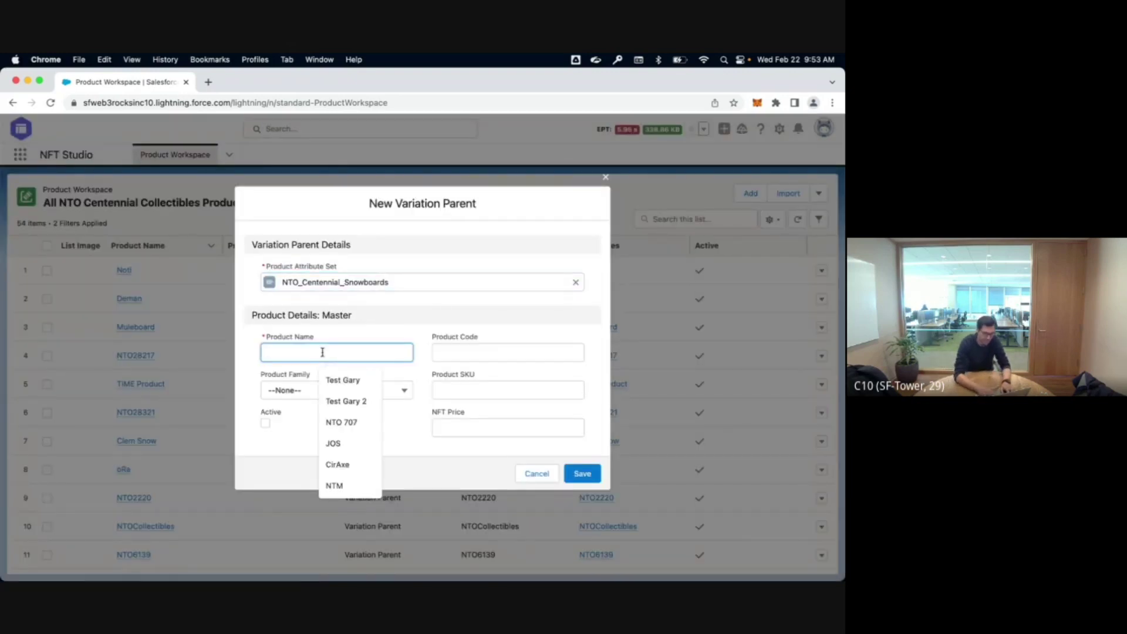
{"action": "type", "text": "Trail"}
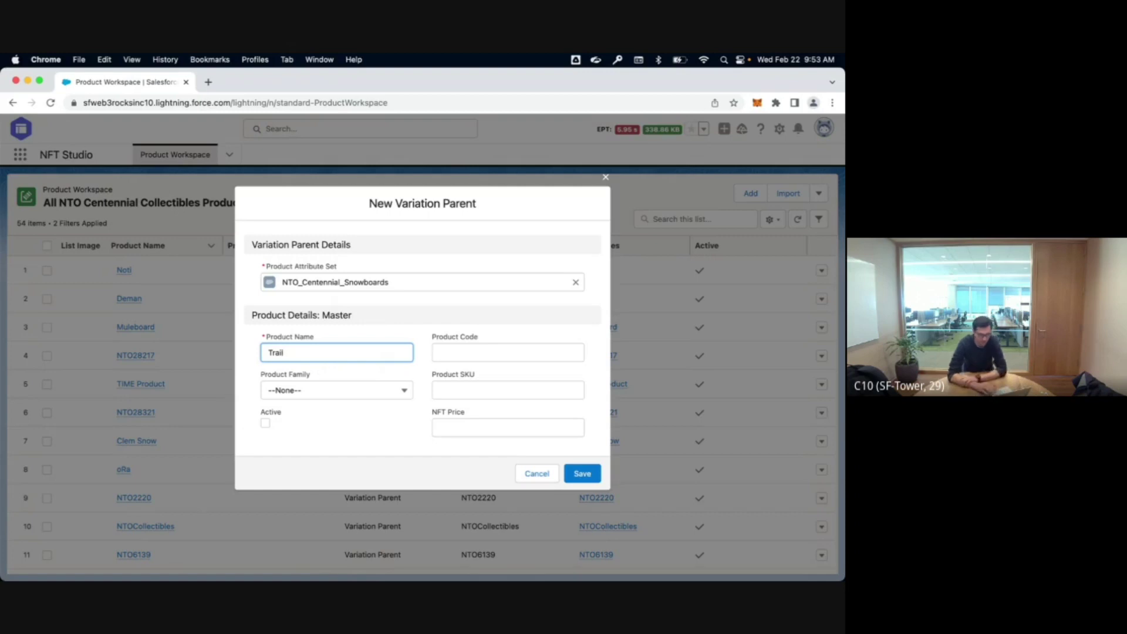
{"action": "left_click", "coordinate": [267, 424]}
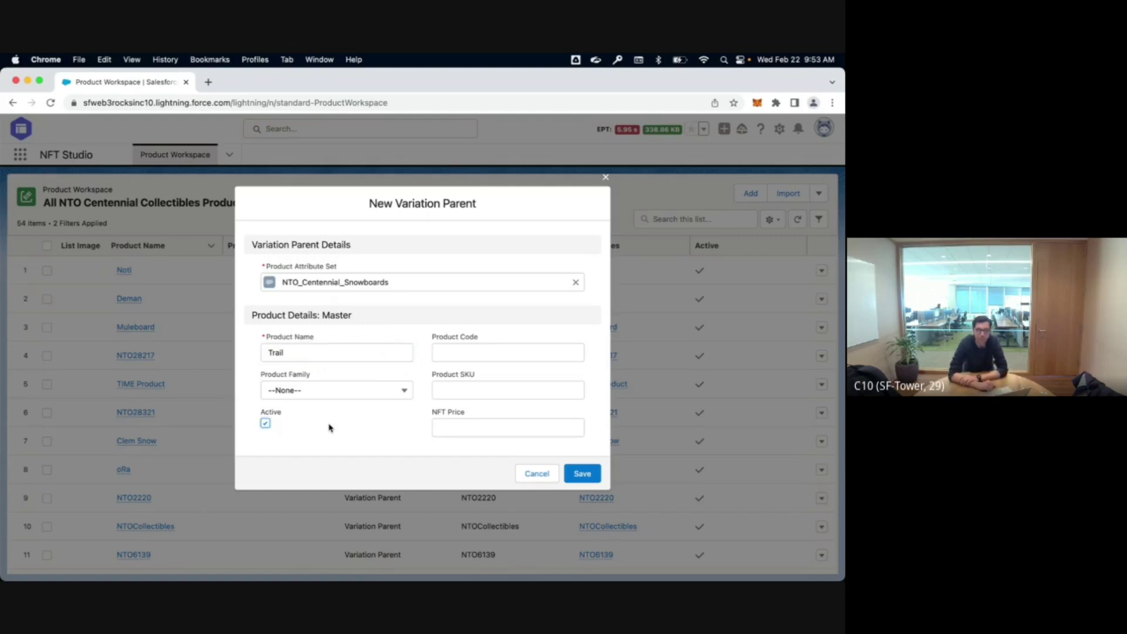
{"action": "left_click", "coordinate": [587, 475]}
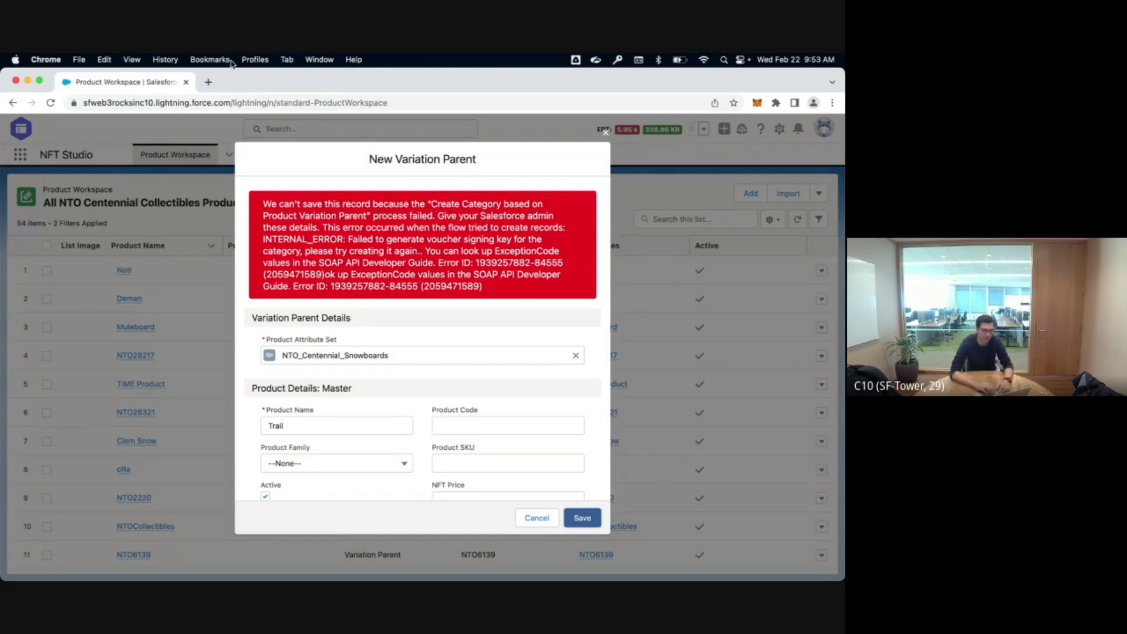
{"action": "left_click", "coordinate": [255, 60]}
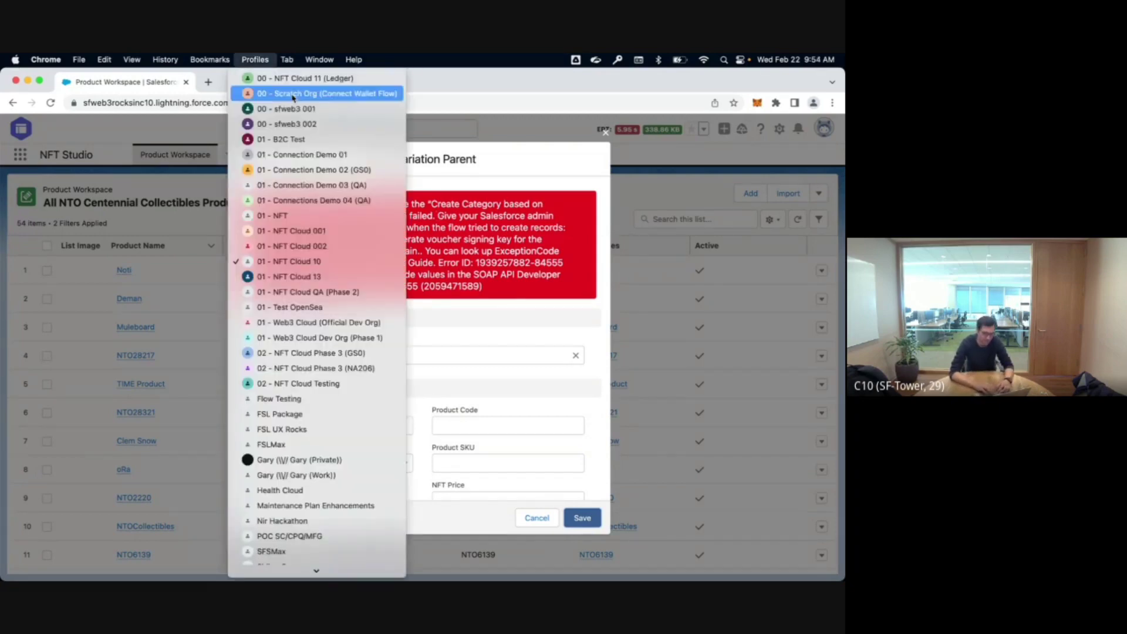
{"action": "left_click", "coordinate": [293, 94]}
{"action": "left_click", "coordinate": [191, 104]}
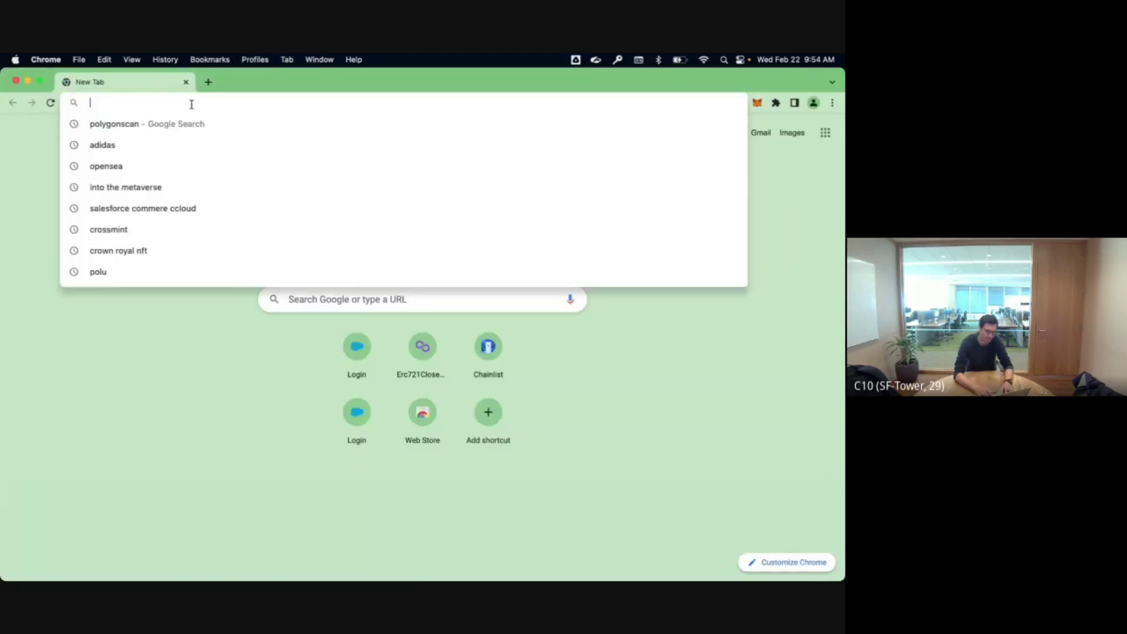
{"action": "type", "text": "log"}
{"action": "key", "text": "Return"}
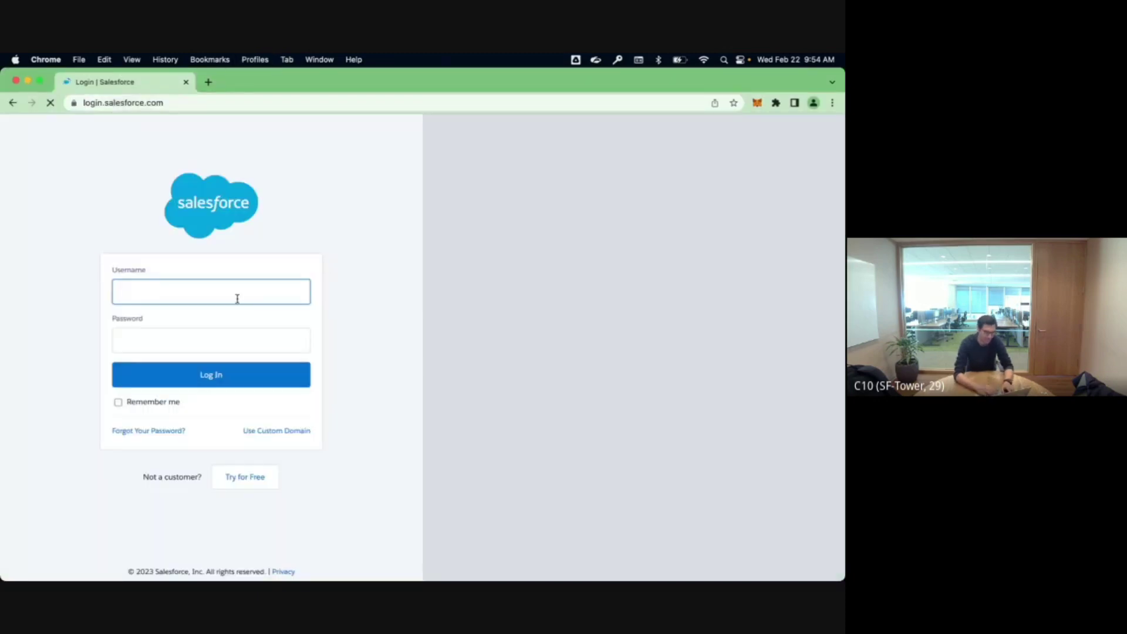
{"action": "type", "text": "gi"}
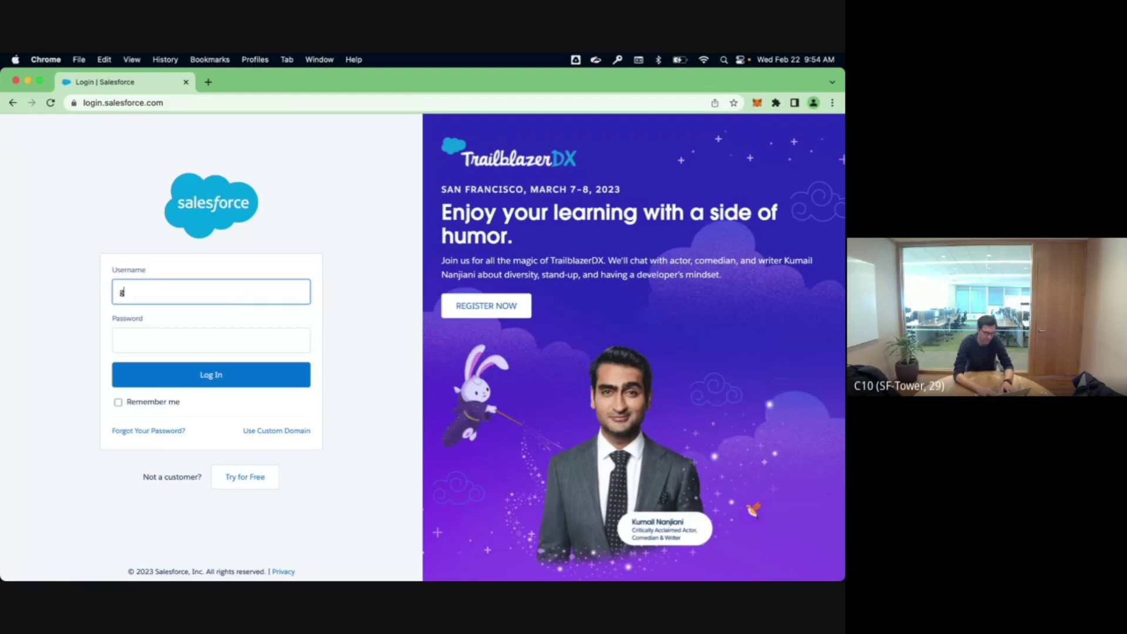
{"action": "key", "text": "BackSpace"}
{"action": "key", "text": "BackSpace"}
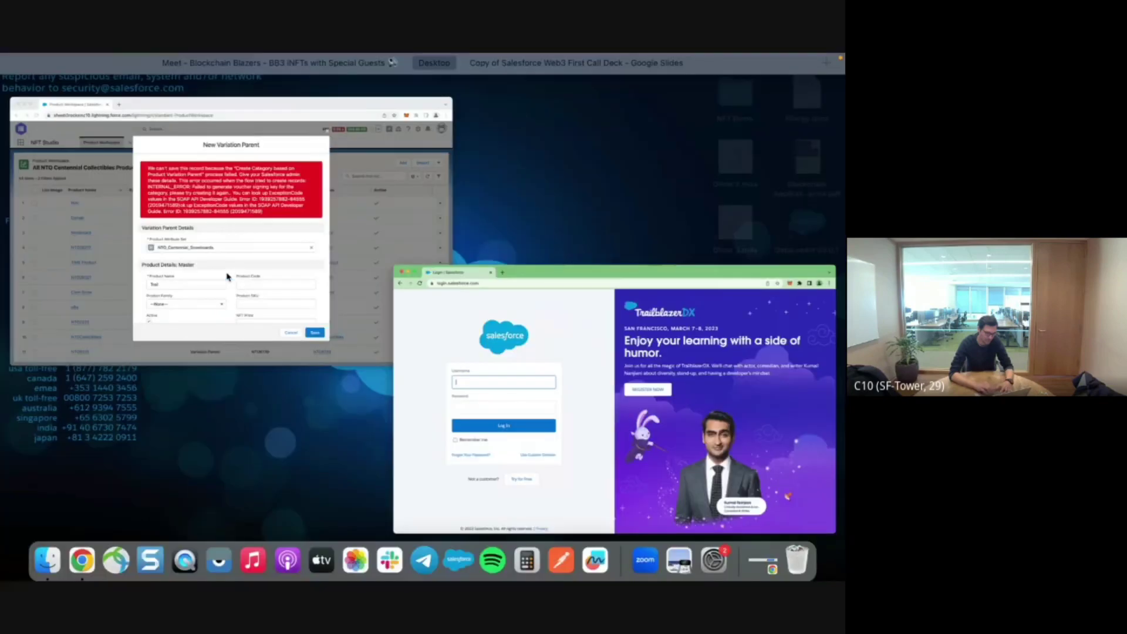
Step: Switch to the Google Meet call and stop presenting the screen
{"action": "left_click", "coordinate": [458, 317]}
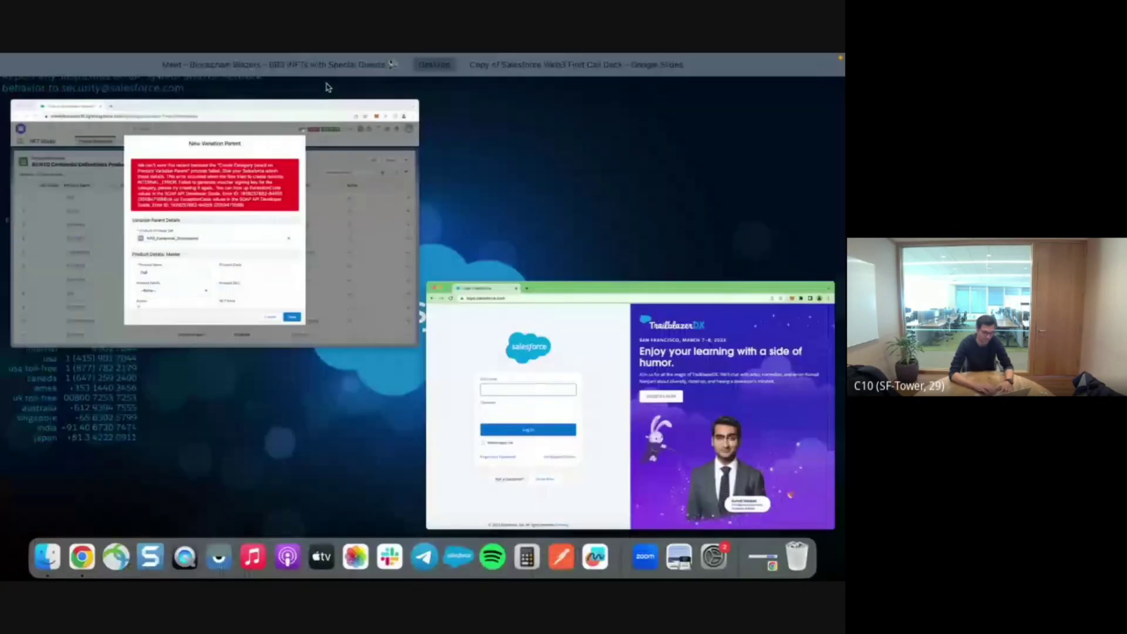
{"action": "left_click", "coordinate": [320, 93]}
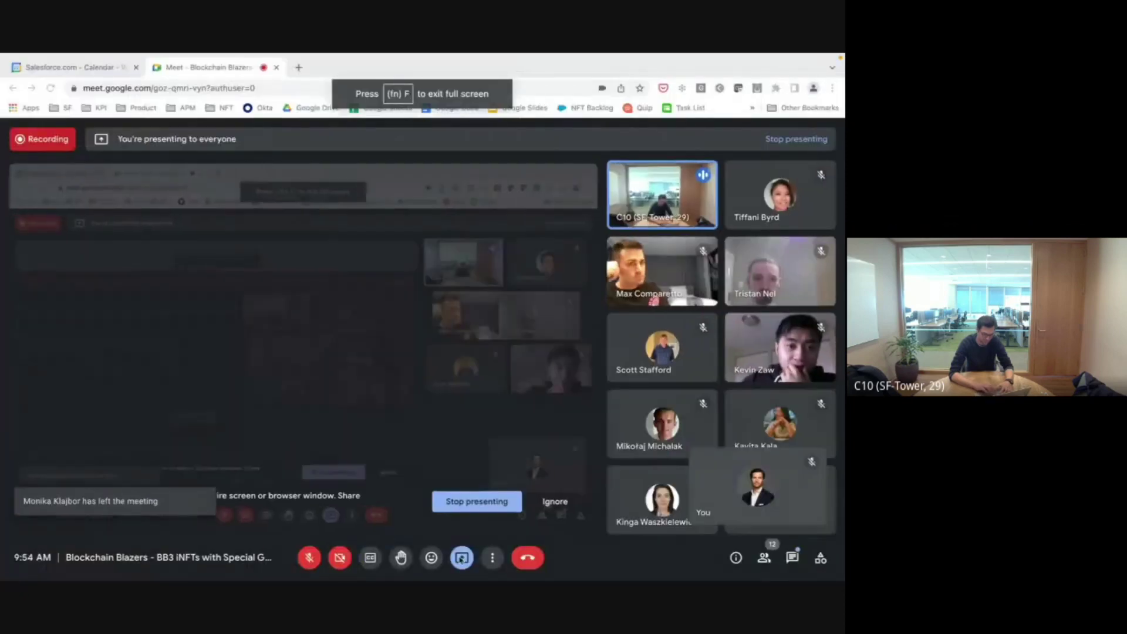
{"action": "left_click", "coordinate": [484, 504]}
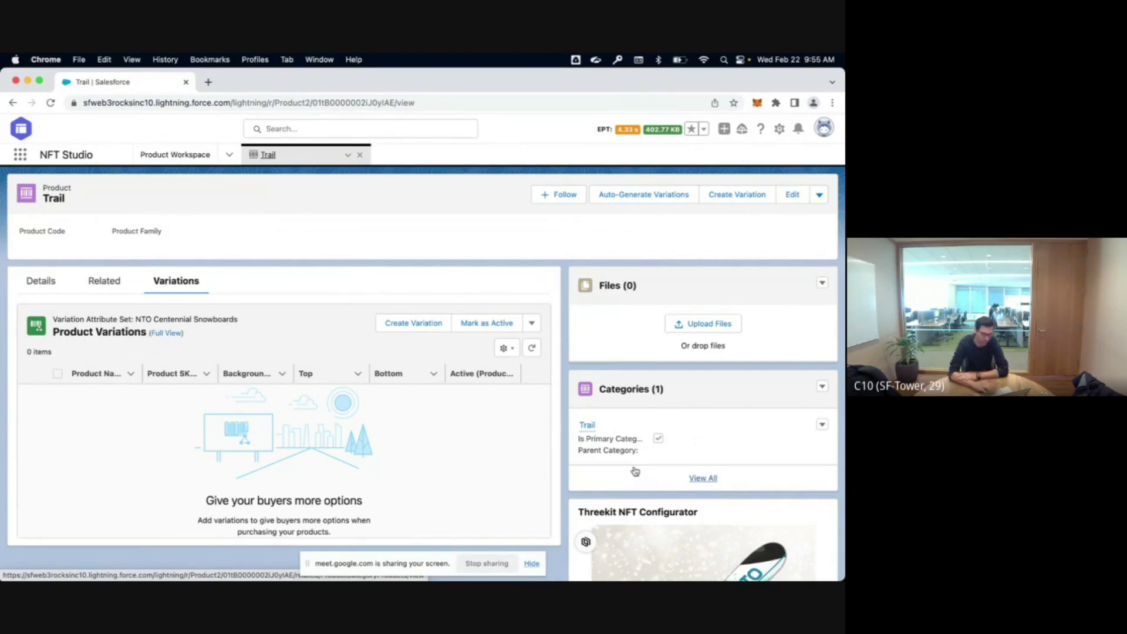
Step: Create a variation of the Trail product with background color Black, bottom Astronaut and top Circles
{"action": "left_click", "coordinate": [531, 564]}
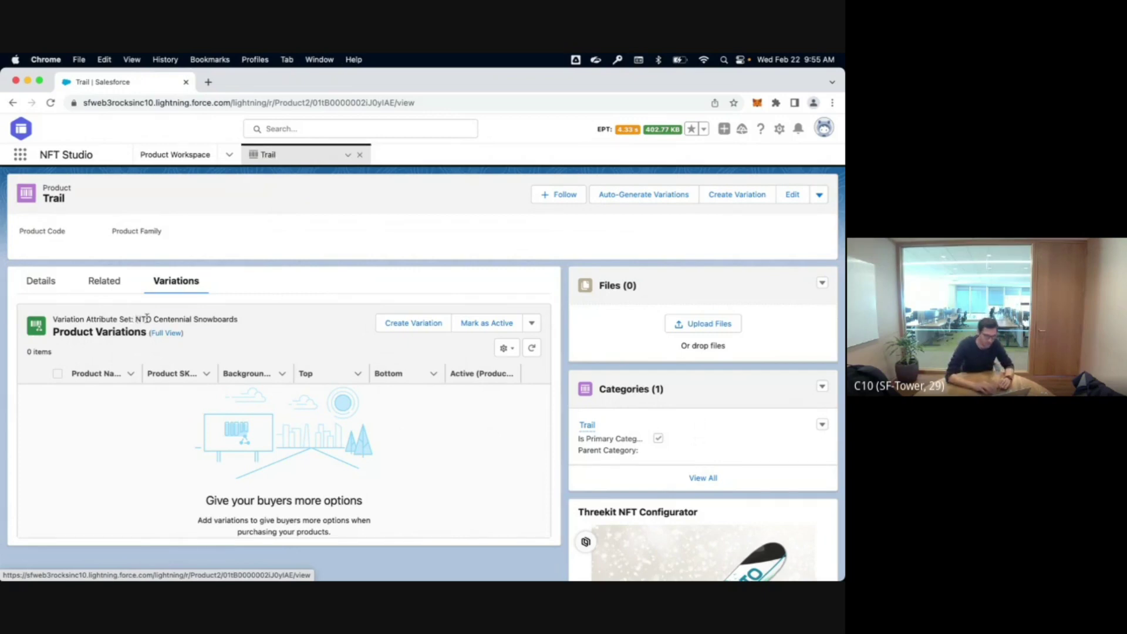
{"action": "left_click_drag", "start_coordinate": [147, 318], "coordinate": [237, 316]}
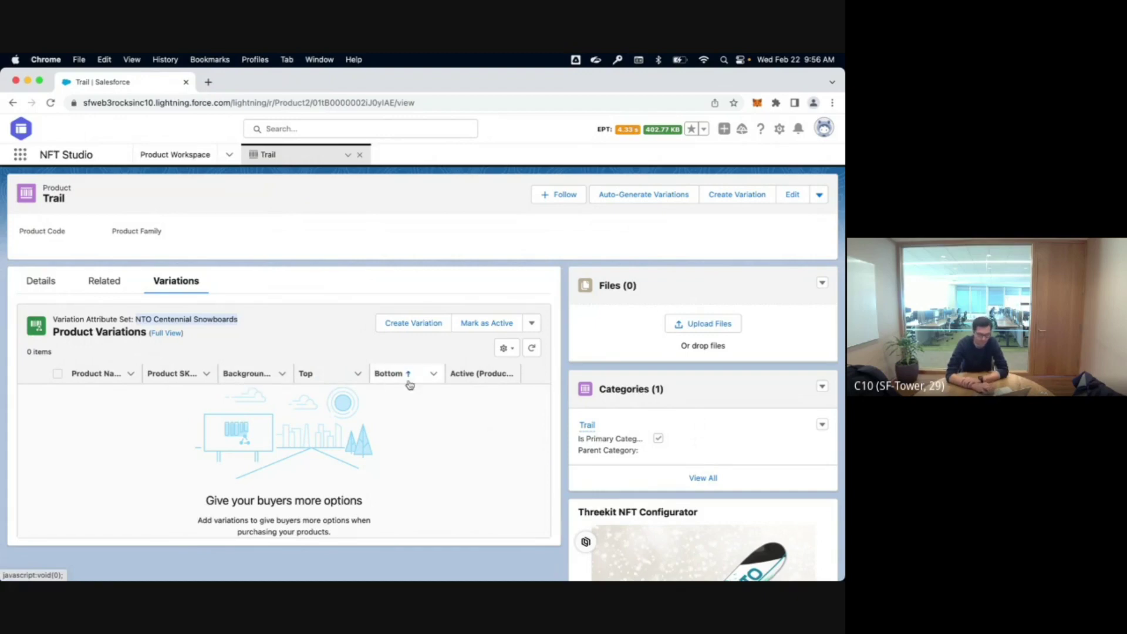
{"action": "left_click", "coordinate": [414, 324]}
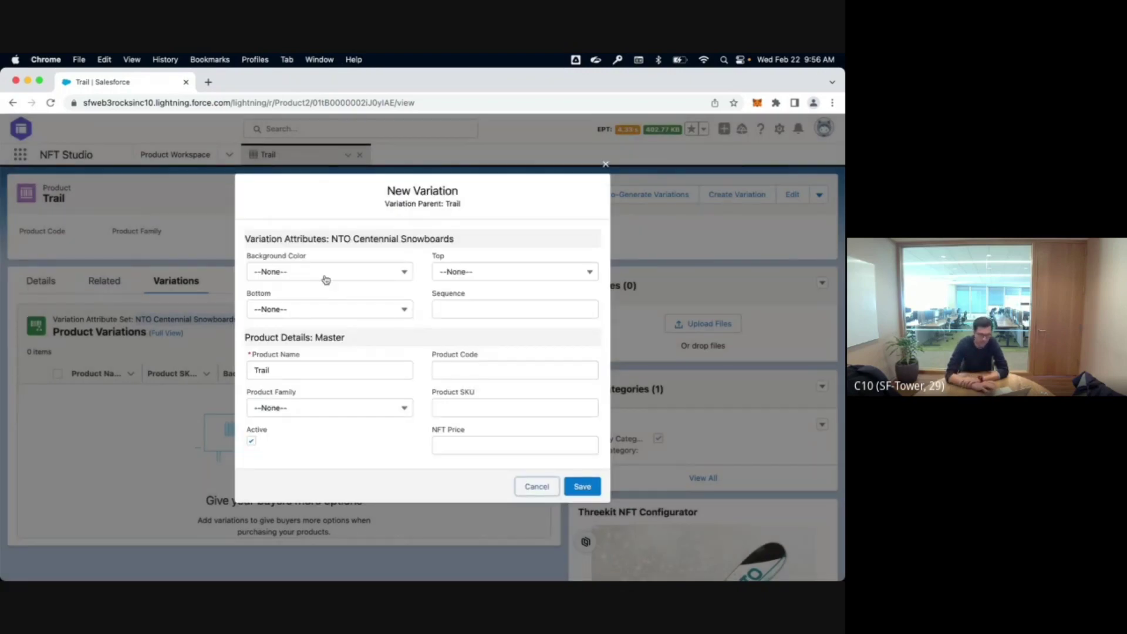
{"action": "left_click", "coordinate": [326, 279]}
{"action": "left_click", "coordinate": [298, 333]}
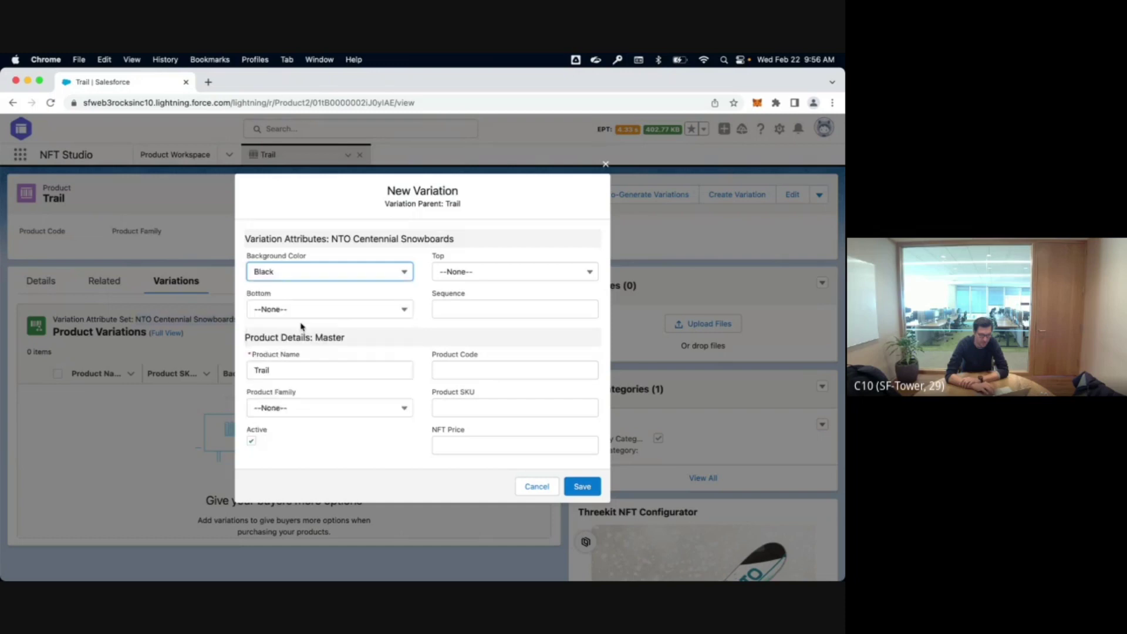
{"action": "left_click", "coordinate": [298, 312]}
{"action": "left_click", "coordinate": [299, 354]}
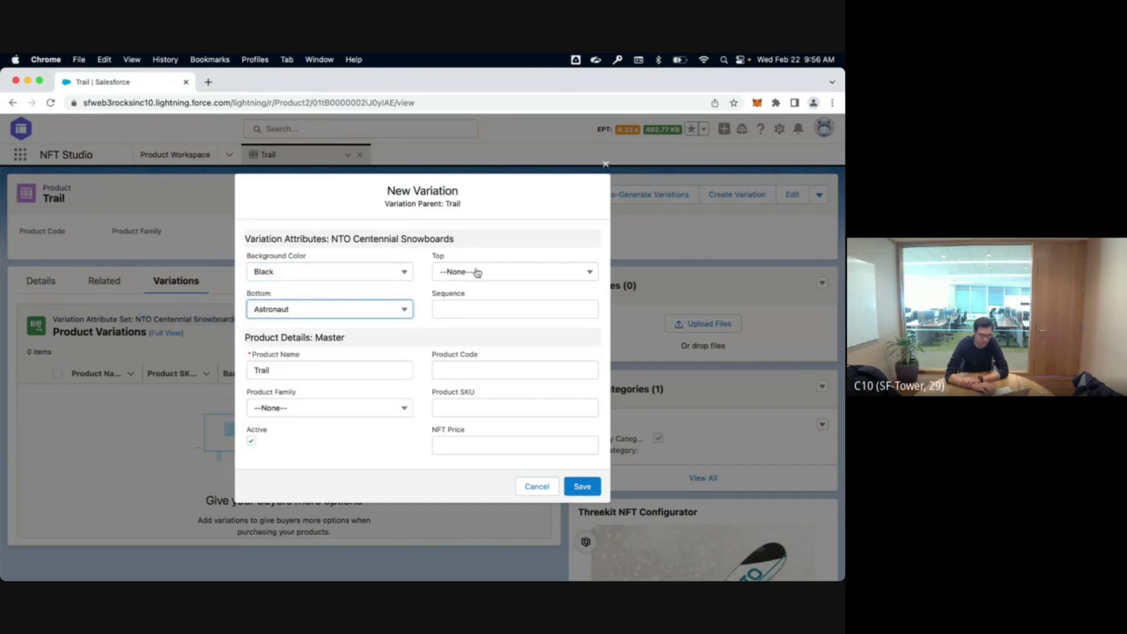
{"action": "left_click", "coordinate": [477, 272]}
{"action": "left_click", "coordinate": [470, 333]}
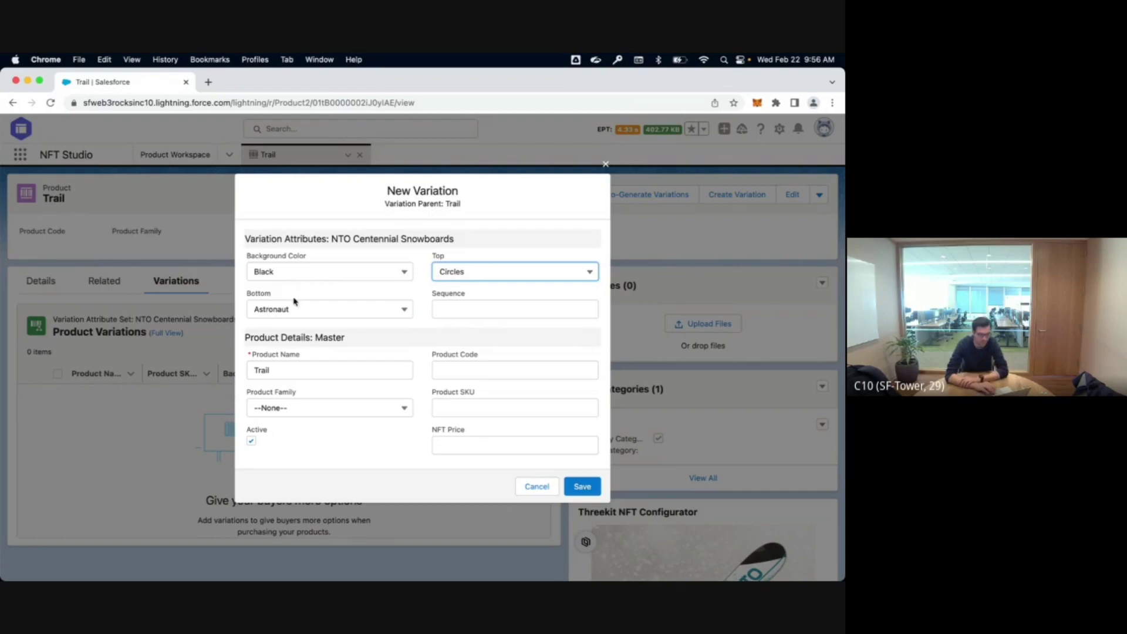
{"action": "left_click", "coordinate": [599, 488]}
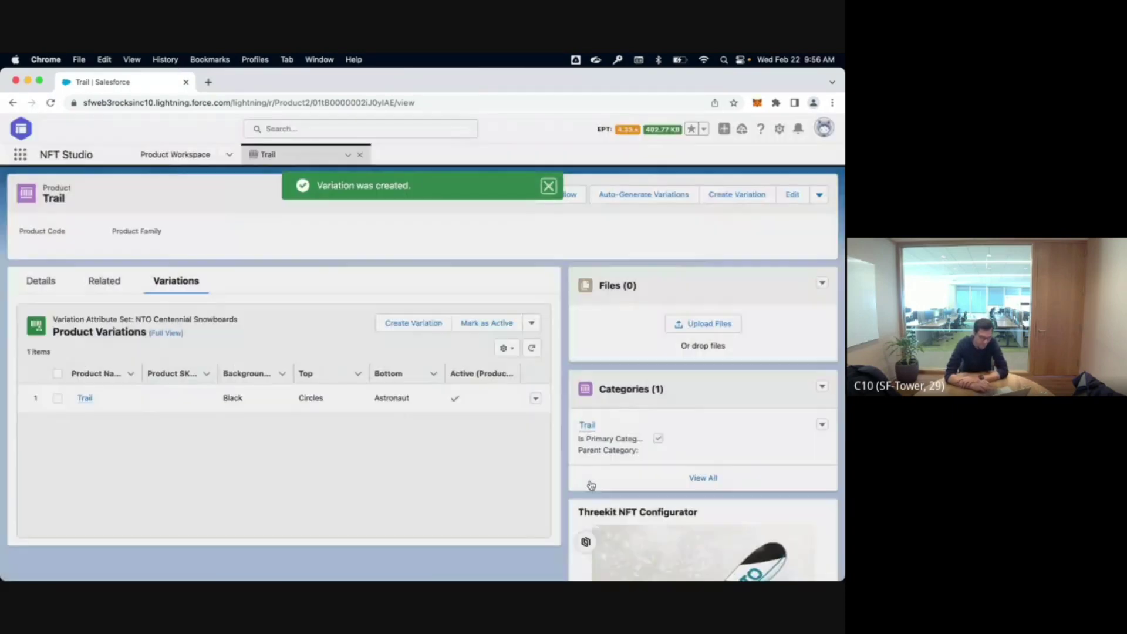
Step: Examine the snowboard preview in the Threekit NFT Configurator and rotate the board slightly
{"action": "scroll", "coordinate": [534, 428], "scroll_direction": "down", "scroll_amount": 3}
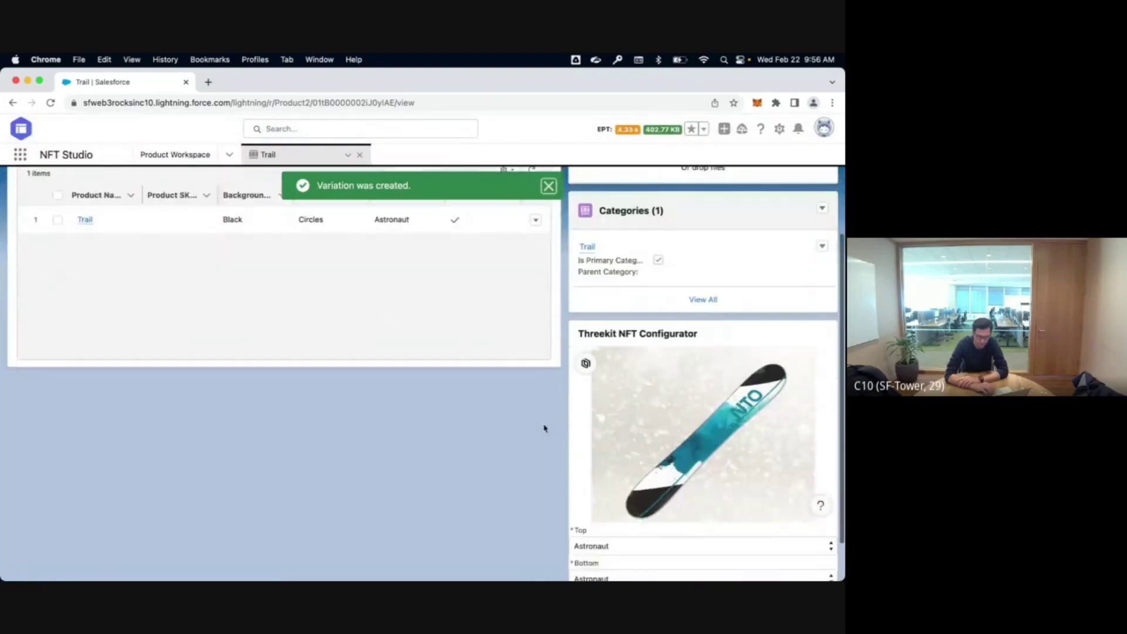
{"action": "left_click_drag", "start_coordinate": [578, 333], "coordinate": [610, 336]}
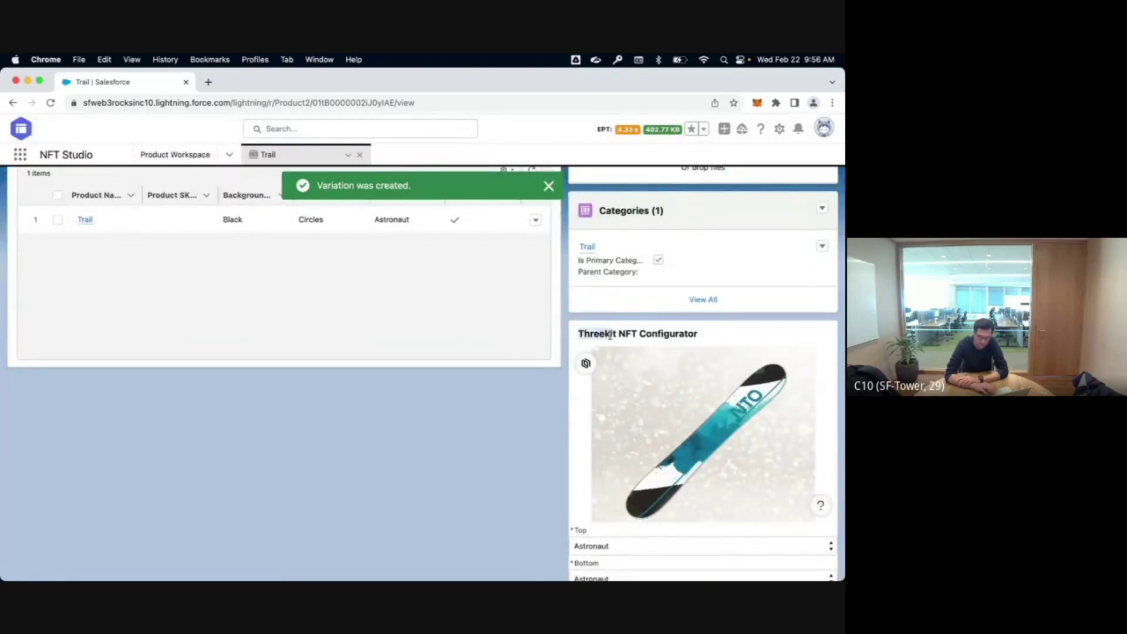
{"action": "left_click_drag", "start_coordinate": [681, 435], "coordinate": [709, 445]}
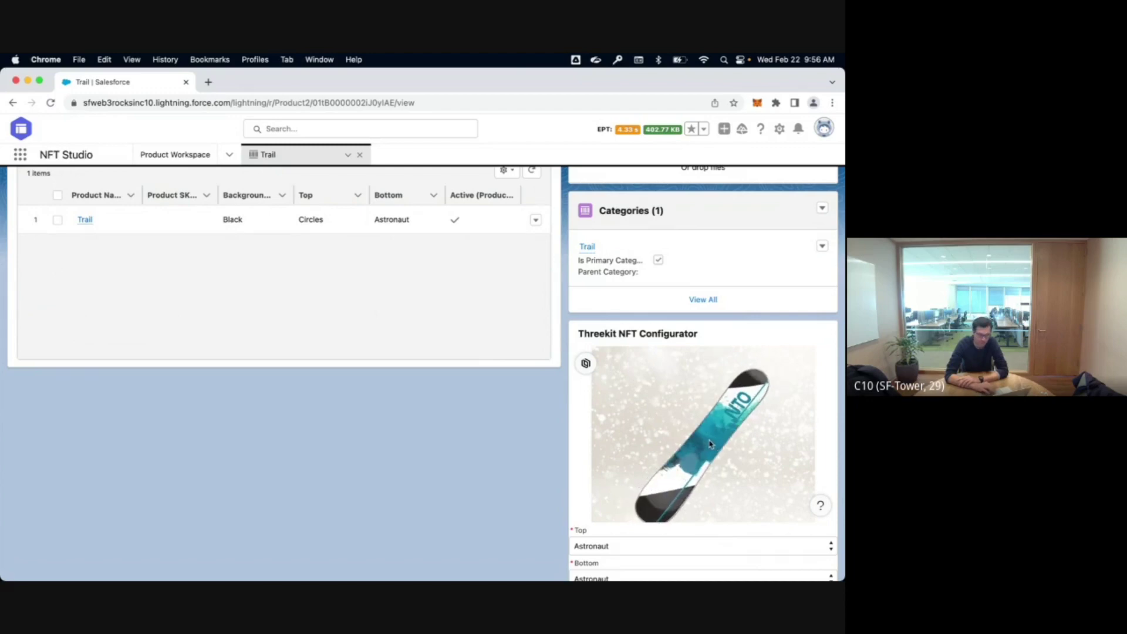
{"action": "scroll", "coordinate": [377, 370], "scroll_direction": "up", "scroll_amount": 5}
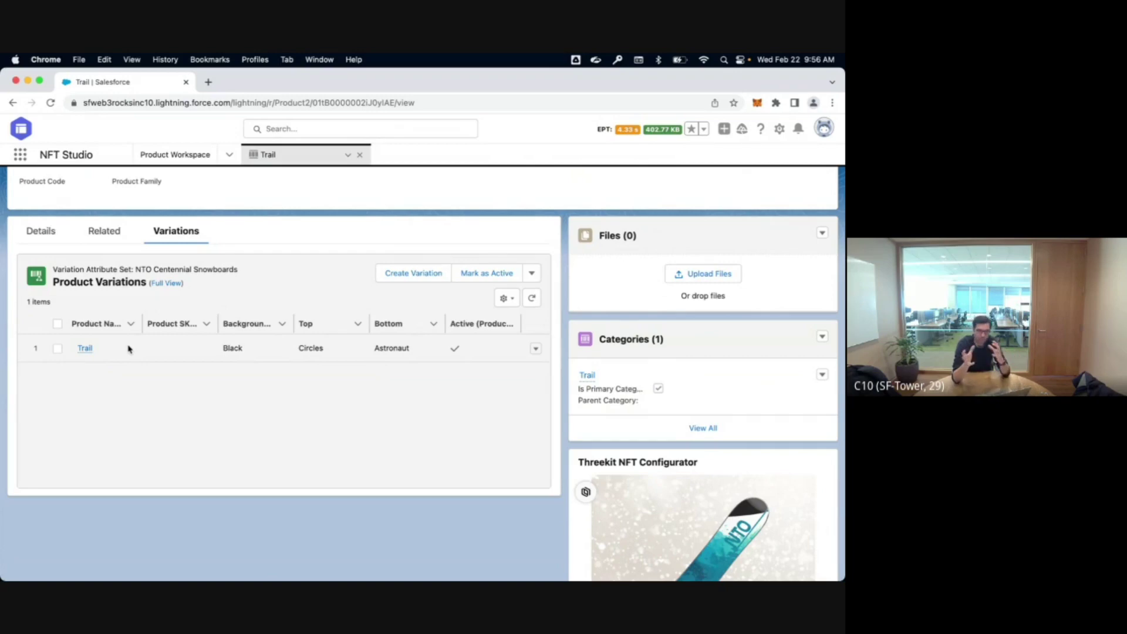
{"action": "scroll", "coordinate": [128, 349], "scroll_direction": "up", "scroll_amount": 2}
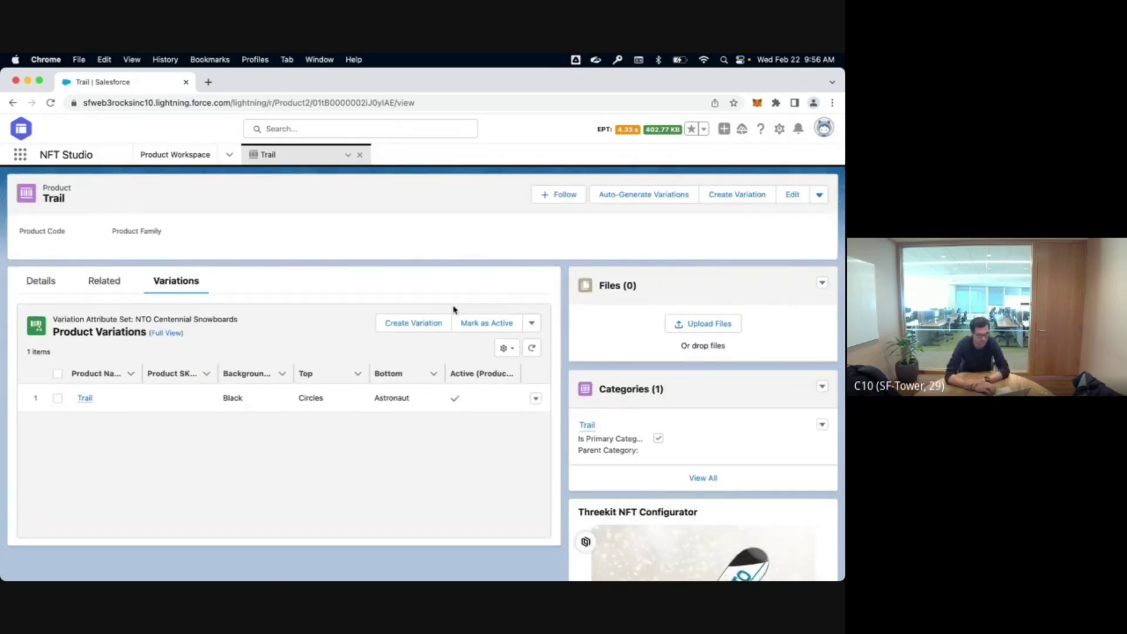
Step: Auto-generate 9 variations for the Trail product and refresh the product variations list
{"action": "left_click", "coordinate": [660, 202]}
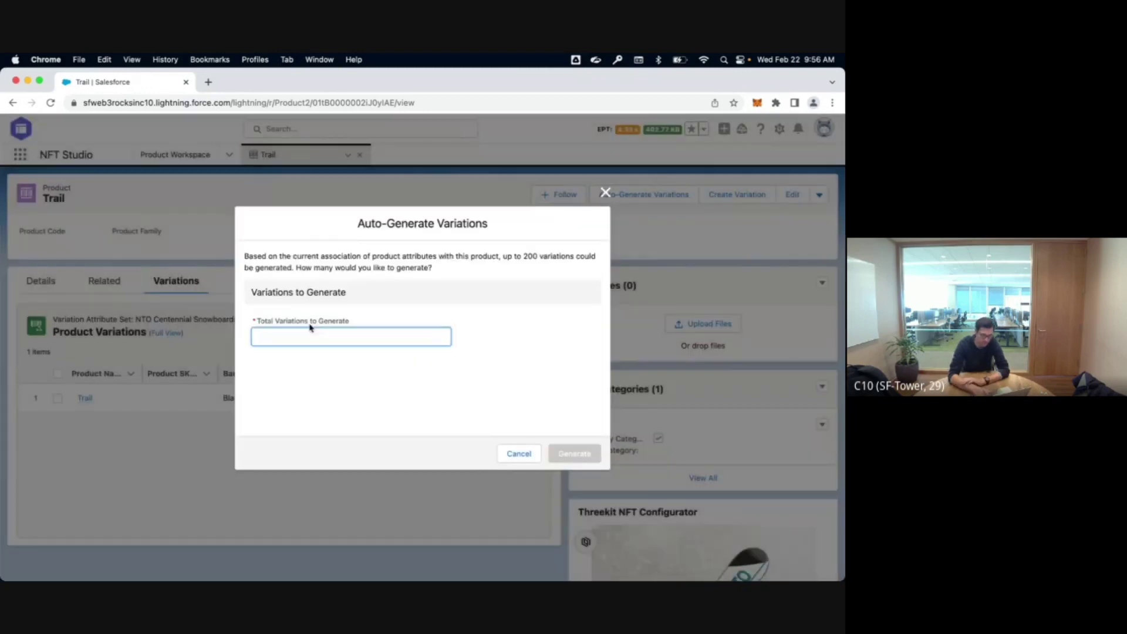
{"action": "type", "text": "9"}
{"action": "left_click", "coordinate": [572, 454]}
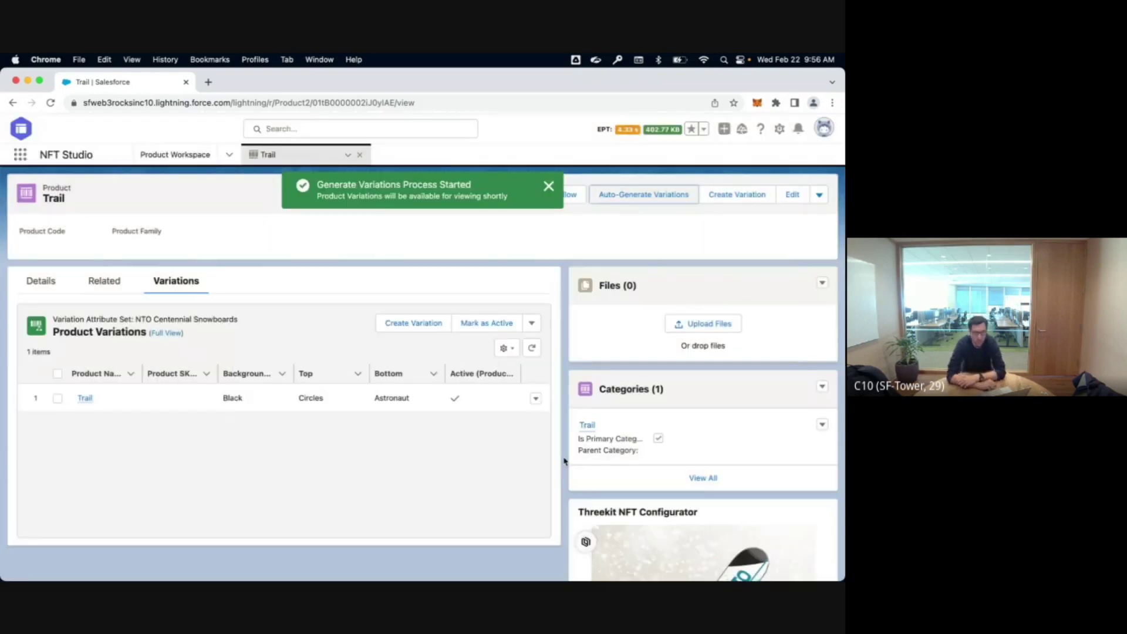
{"action": "left_click", "coordinate": [532, 349]}
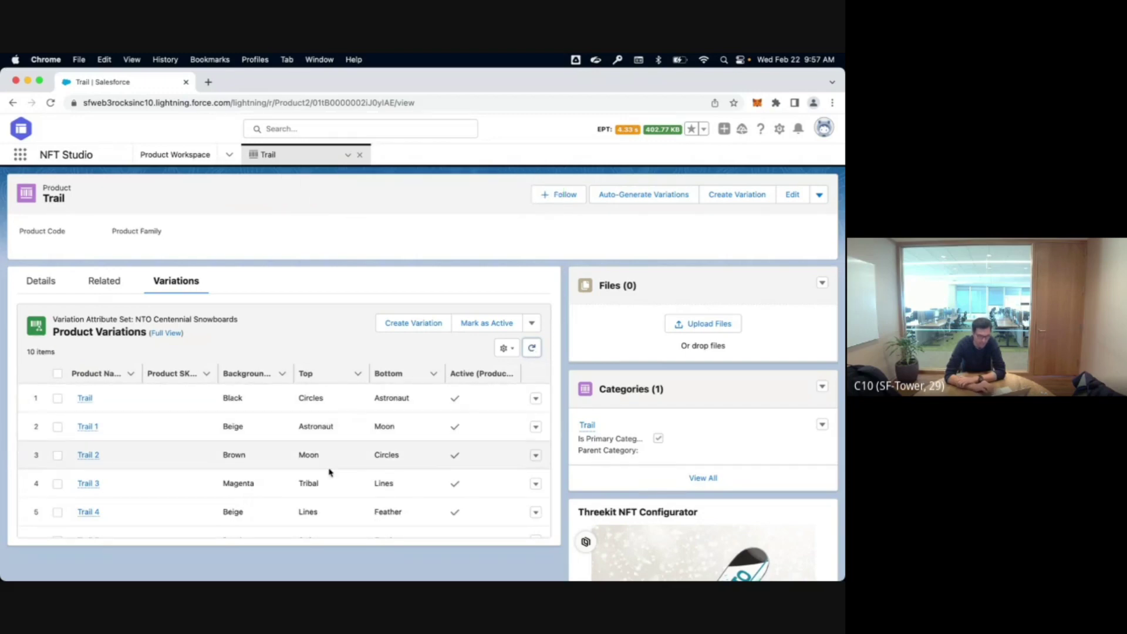
Step: Look through the generated variations and open the record of the Black, Circles and Astronaut variation
{"action": "scroll", "coordinate": [337, 498], "scroll_direction": "down", "scroll_amount": 5}
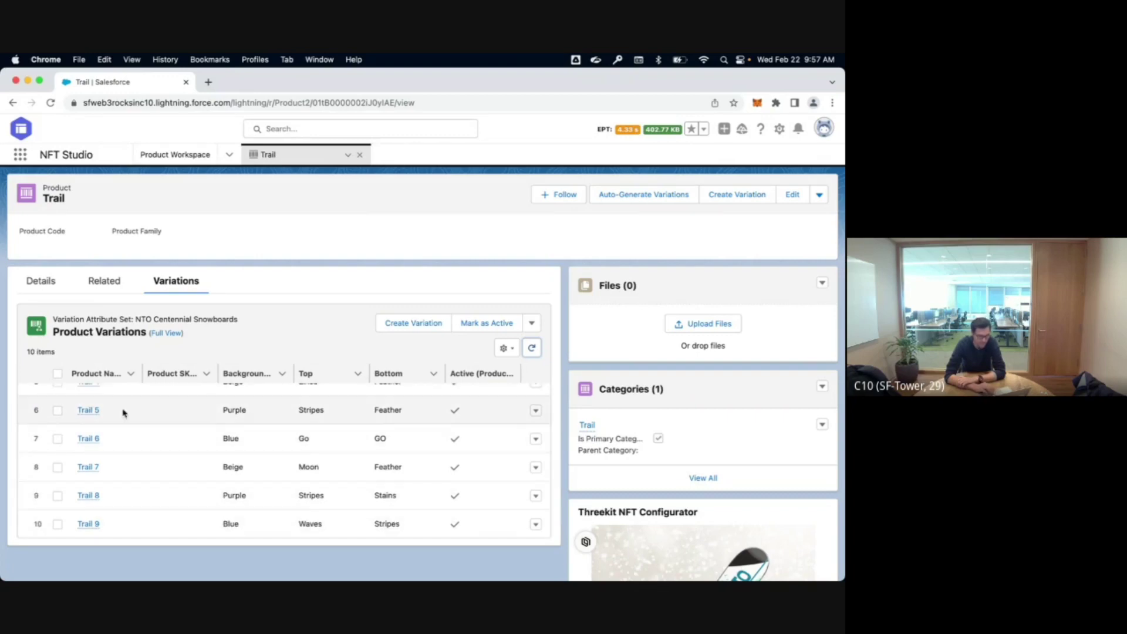
{"action": "scroll", "coordinate": [320, 421], "scroll_direction": "up", "scroll_amount": 5}
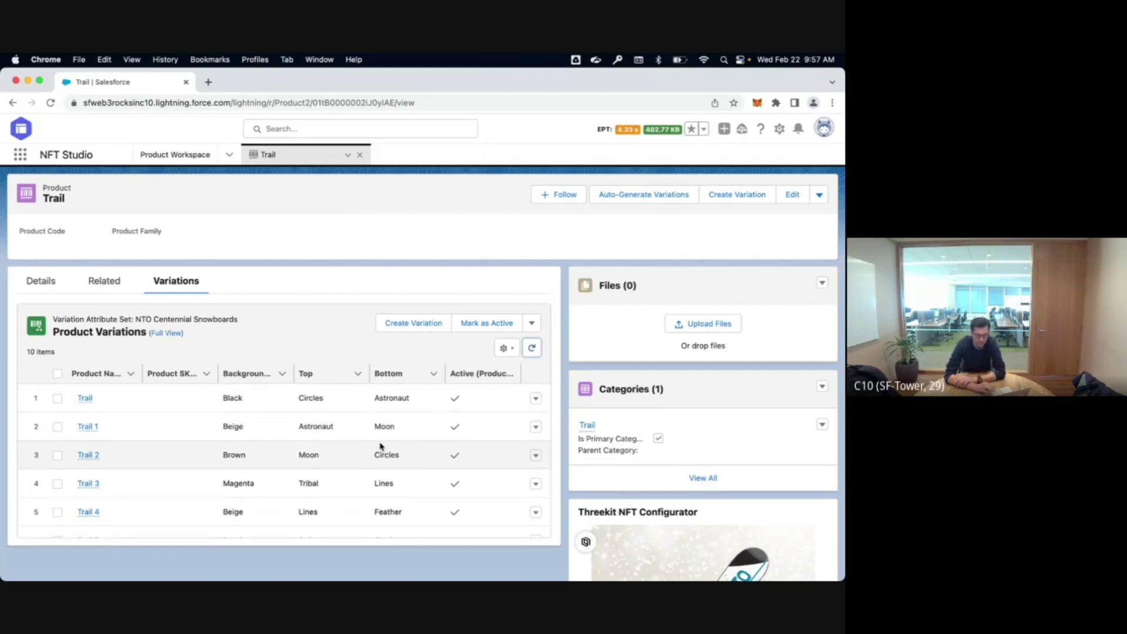
{"action": "left_click", "coordinate": [85, 399]}
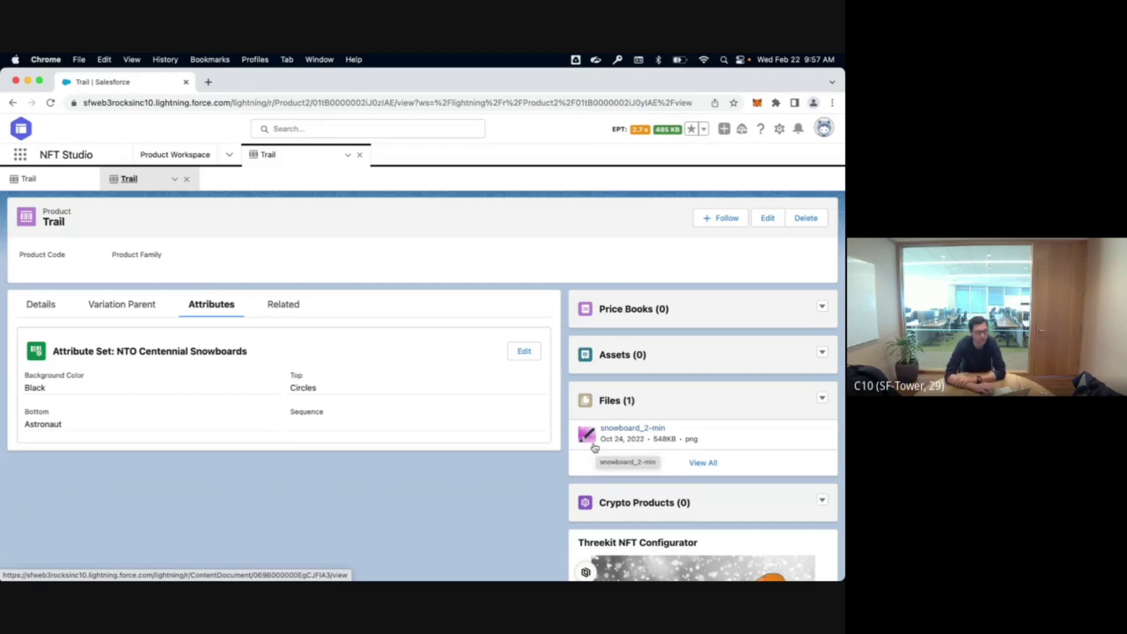
Step: Open the Trail category from the parent product, publish it to IPFS and refresh the category record
{"action": "left_click", "coordinate": [60, 187]}
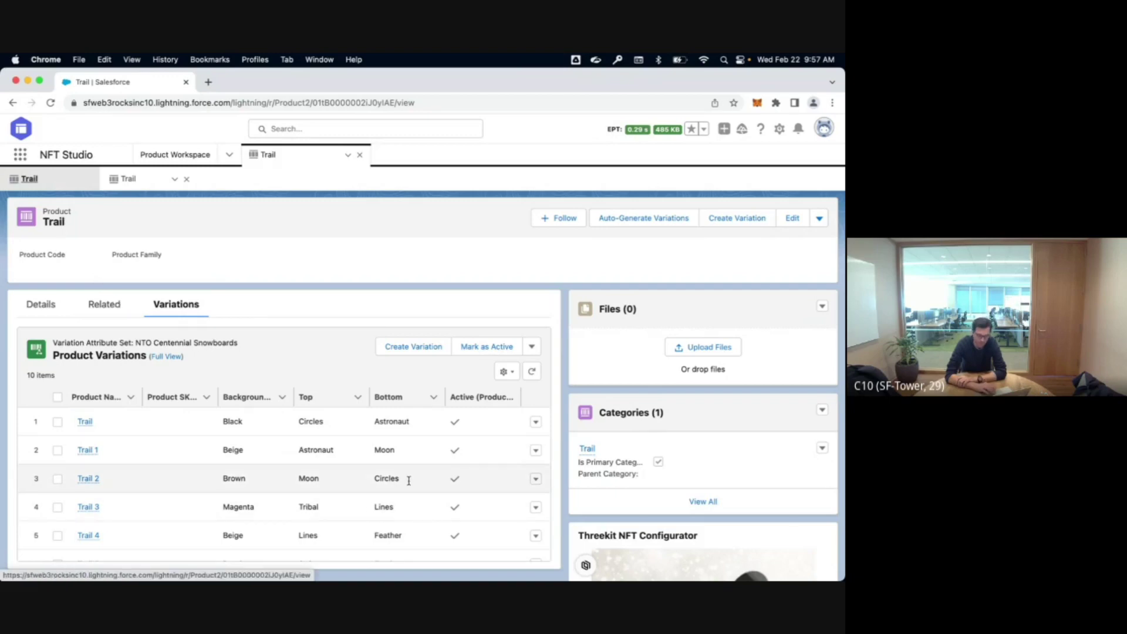
{"action": "left_click", "coordinate": [586, 452]}
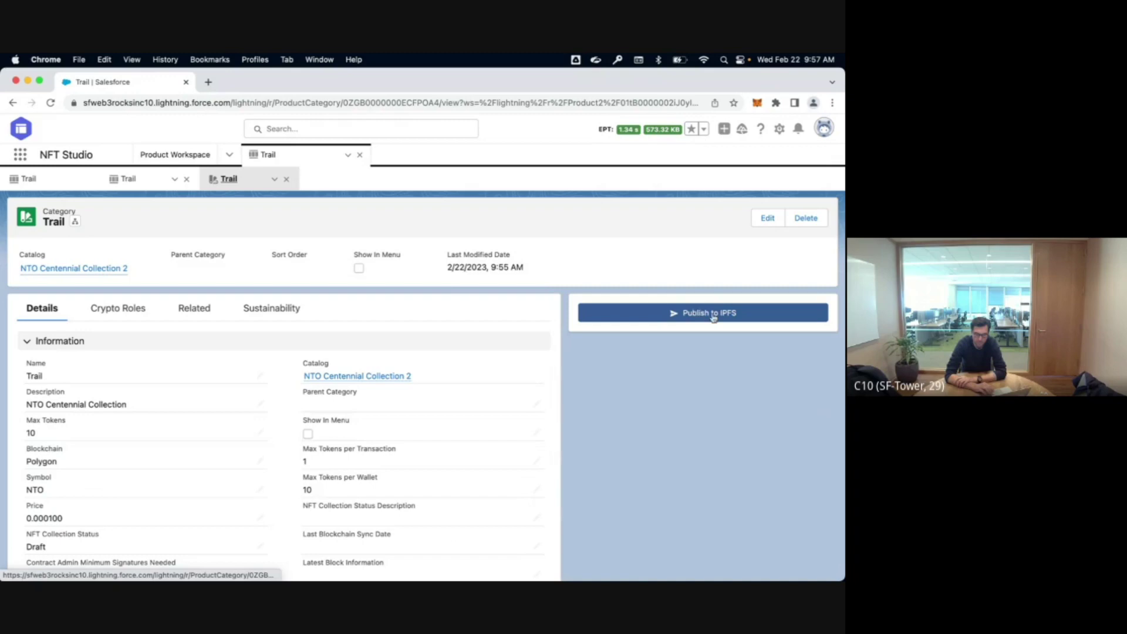
{"action": "left_click", "coordinate": [627, 313]}
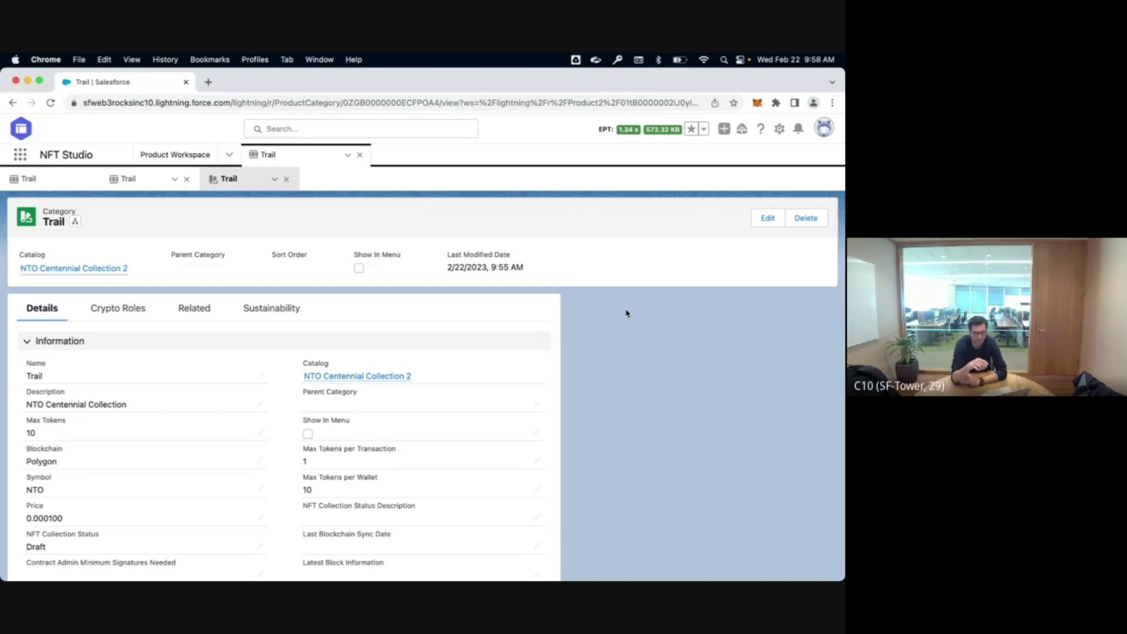
{"action": "left_click", "coordinate": [274, 179]}
{"action": "left_click", "coordinate": [226, 210]}
Step: Try to open the Metadata Base URL from the Trail category's contract information and load the IPFS page again
{"action": "scroll", "coordinate": [256, 376], "scroll_direction": "down", "scroll_amount": 5}
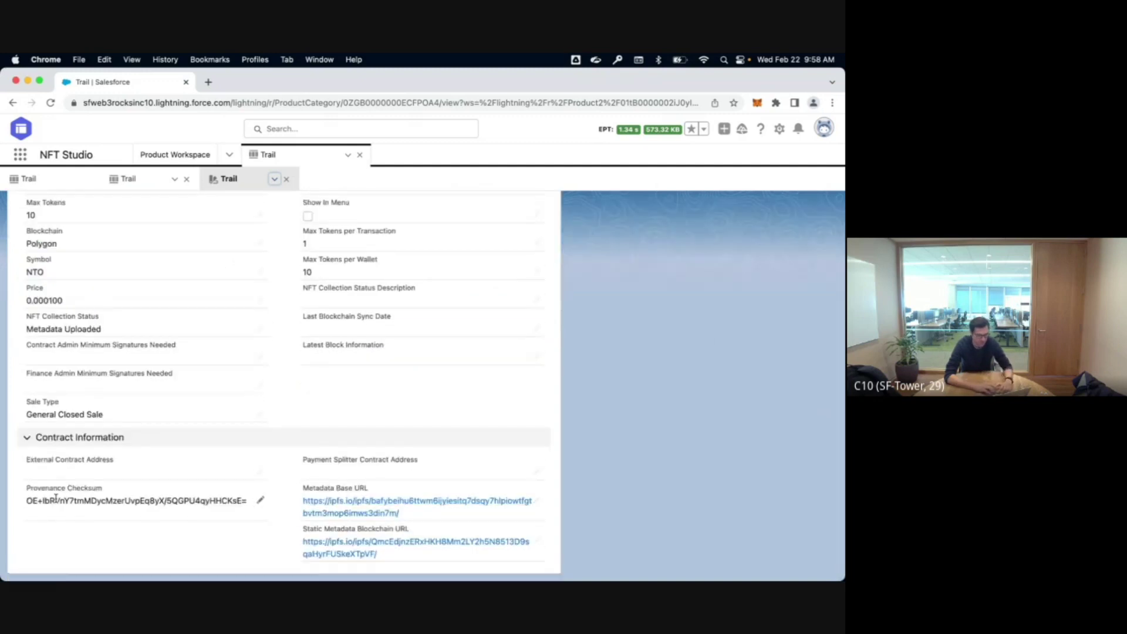
{"action": "left_click", "coordinate": [352, 513]}
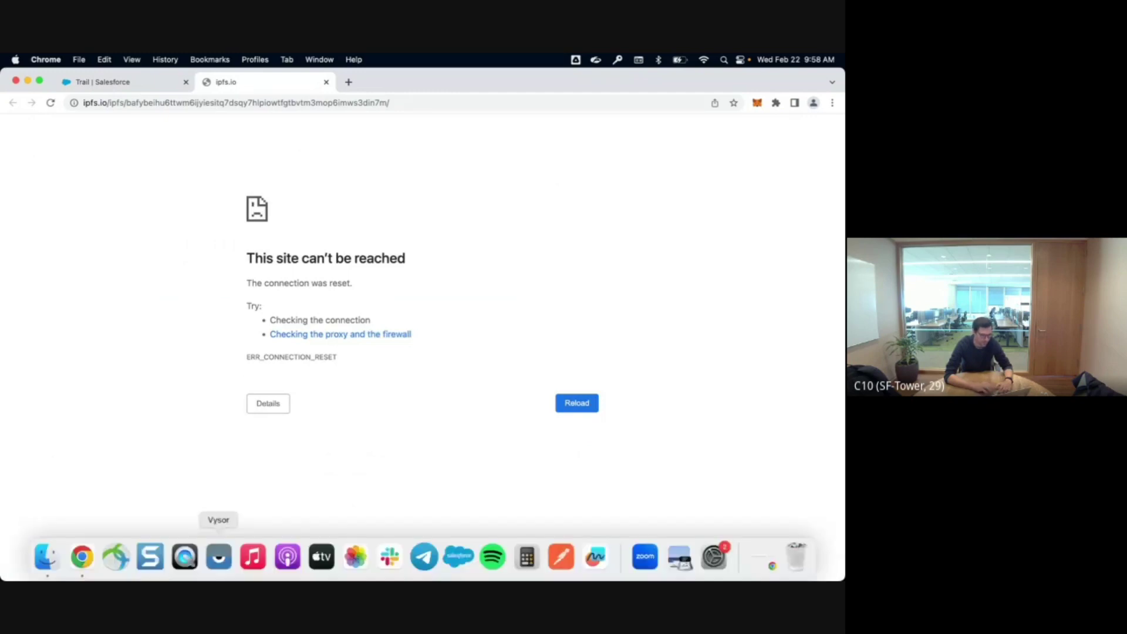
{"action": "left_click", "coordinate": [212, 103]}
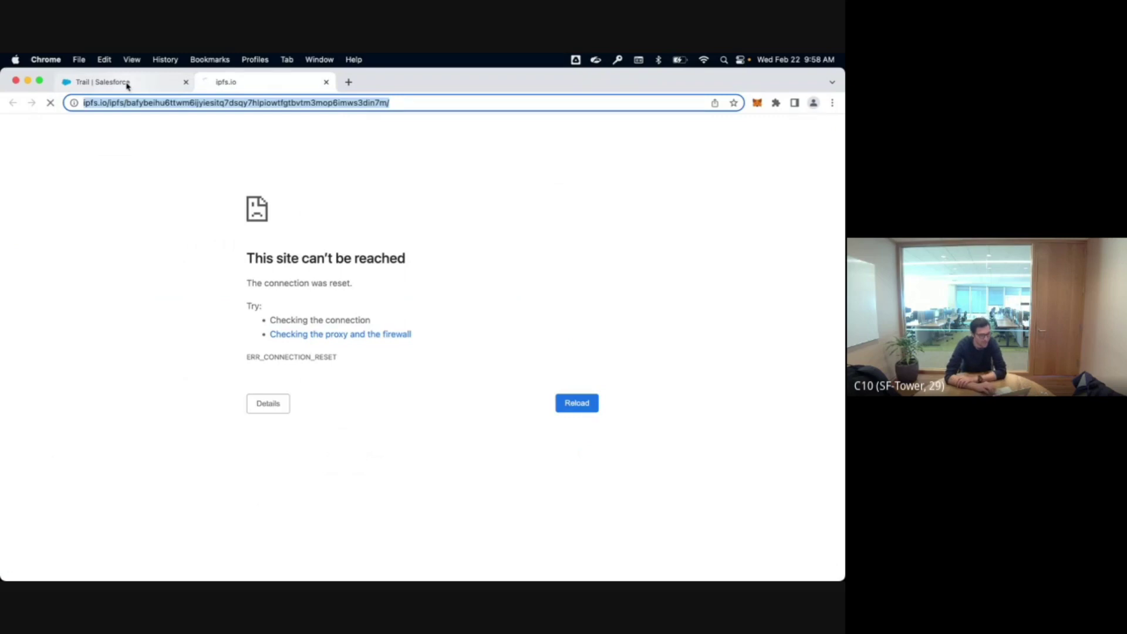
Step: Copy the Metadata Base URL from the Trail category and post it in the Google Meet in-call messages
{"action": "left_click", "coordinate": [125, 85]}
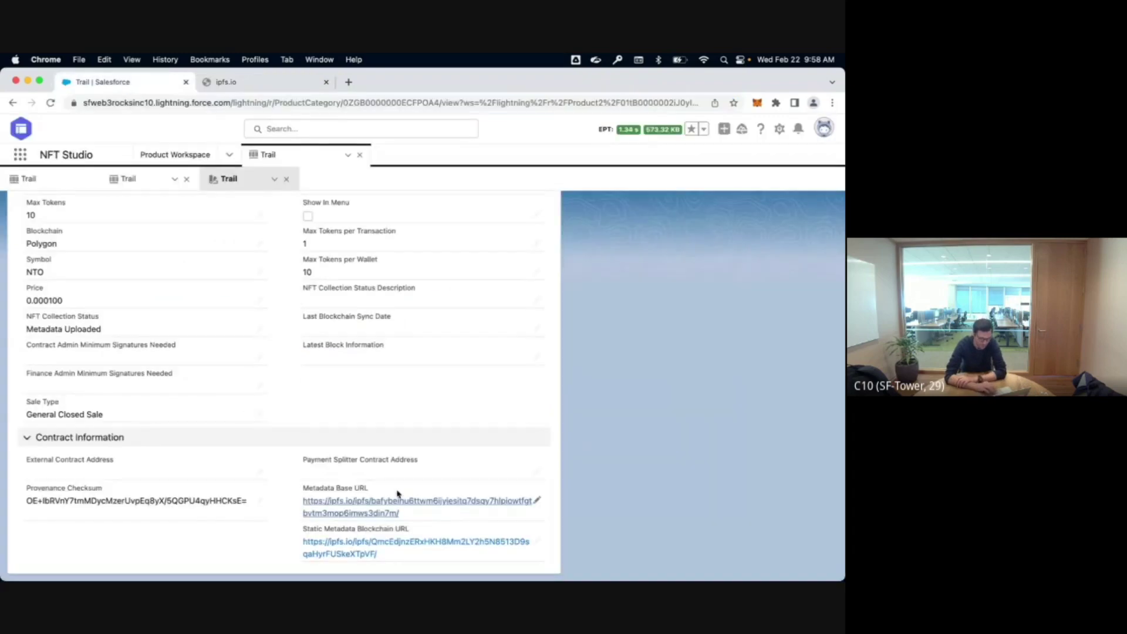
{"action": "left_click_drag", "start_coordinate": [585, 516], "coordinate": [336, 503]}
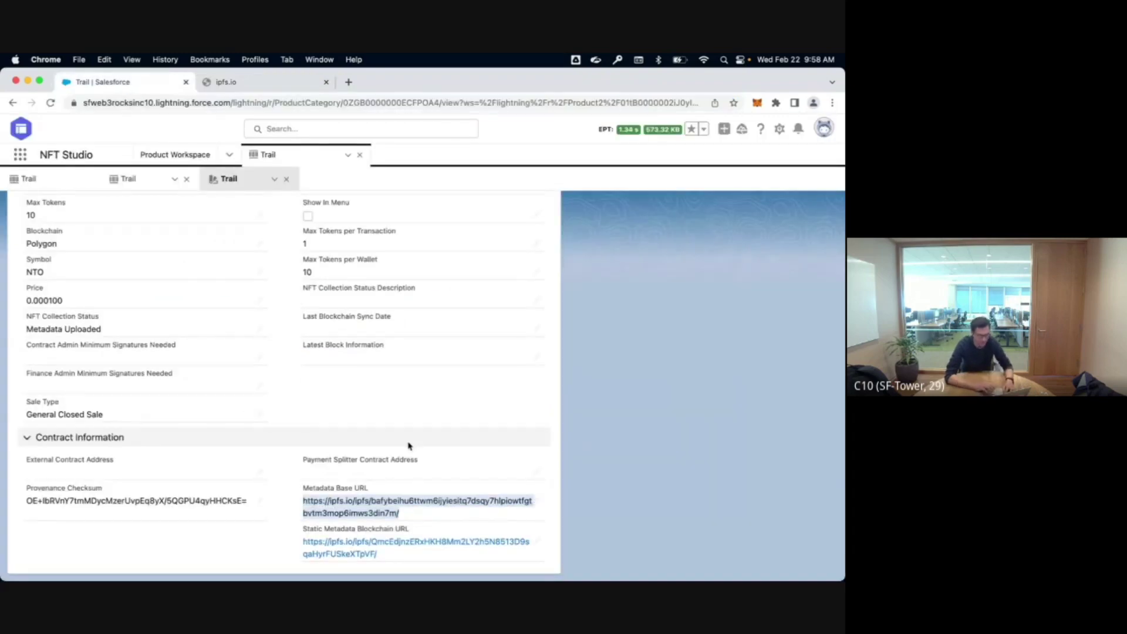
{"action": "key", "text": "ctrl+Up"}
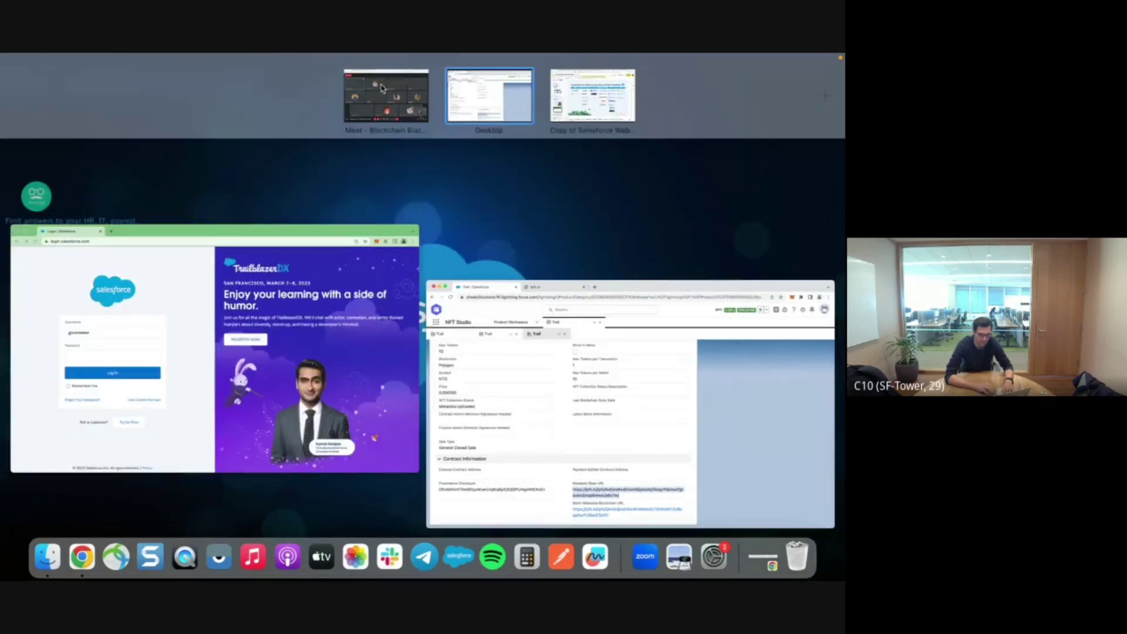
{"action": "left_click", "coordinate": [388, 94]}
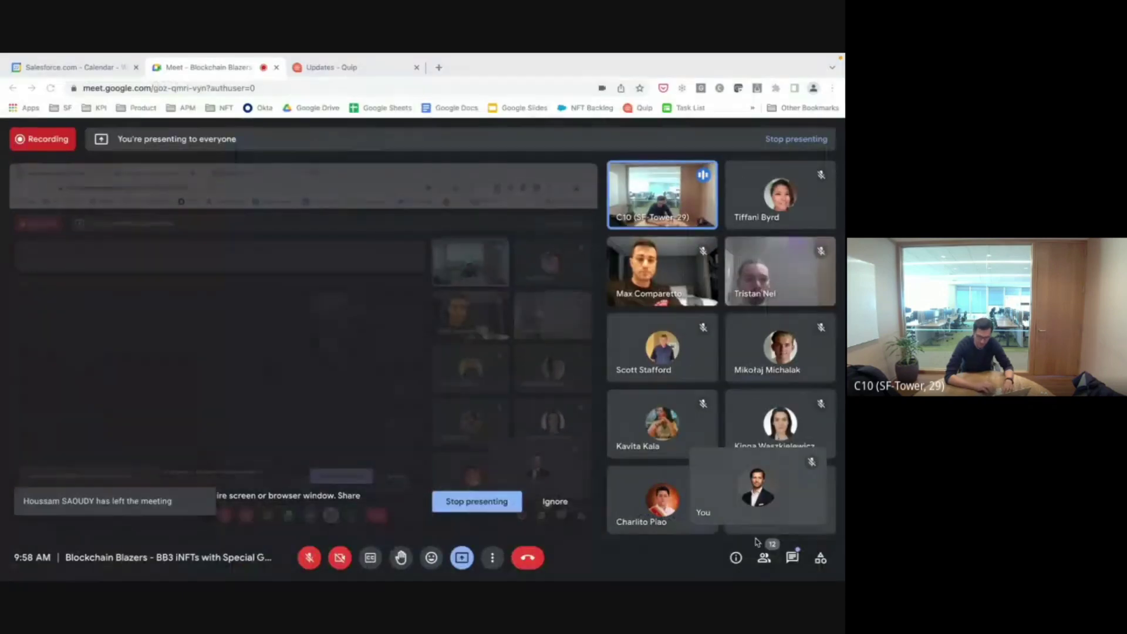
{"action": "left_click", "coordinate": [793, 558]}
{"action": "key", "text": "ctrl+v"}
{"action": "key", "text": "Return"}
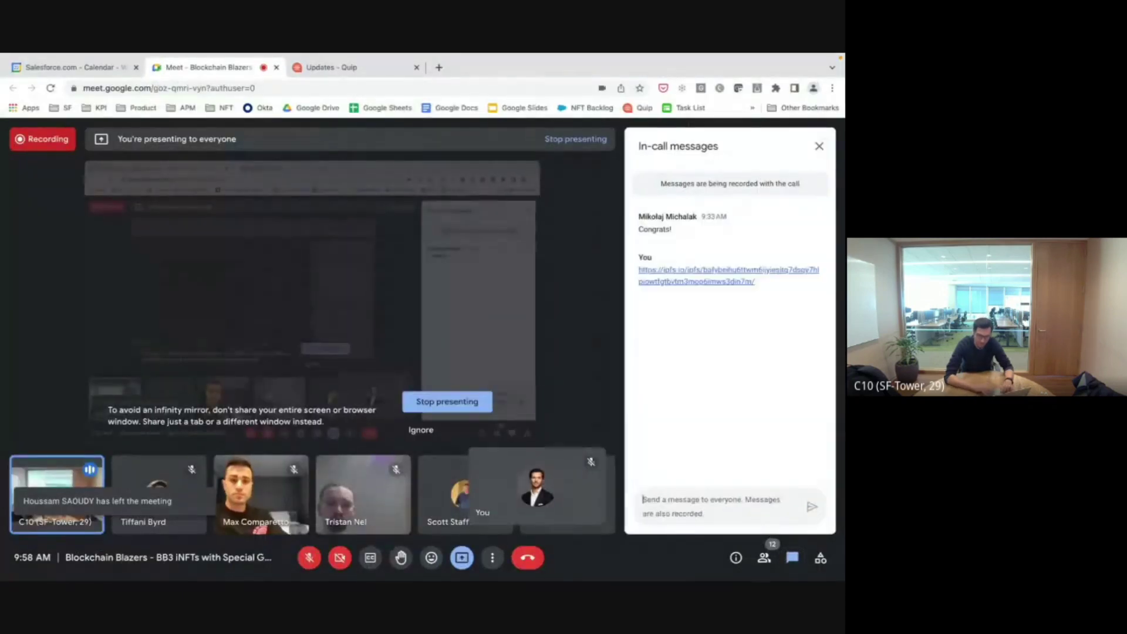
Step: Return to NFT Studio, deploy the Trail collection and confirm its contract deployment in MetaMask
{"action": "key", "text": "ctrl+Up"}
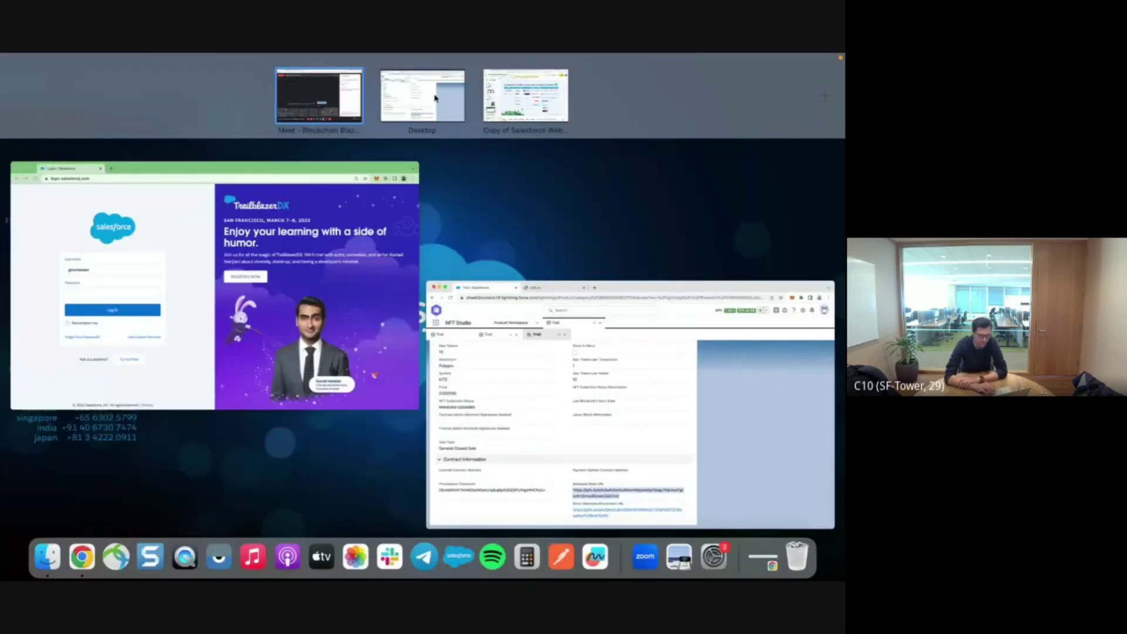
{"action": "left_click", "coordinate": [433, 73]}
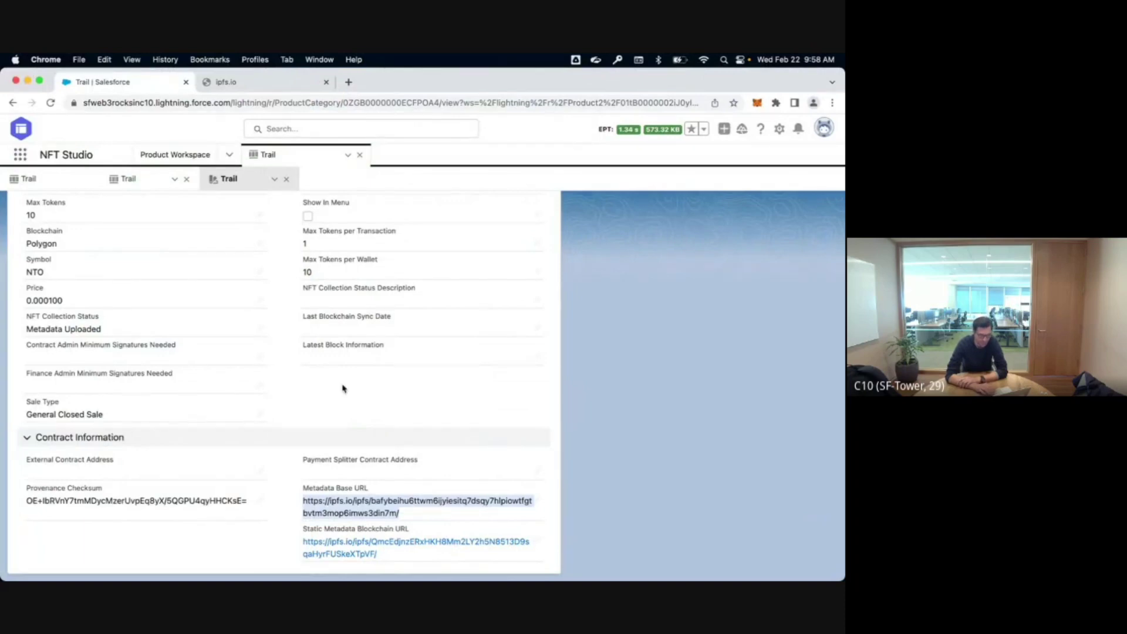
{"action": "scroll", "coordinate": [343, 388], "scroll_direction": "up", "scroll_amount": 5}
{"action": "scroll", "coordinate": [343, 388], "scroll_direction": "up", "scroll_amount": 2}
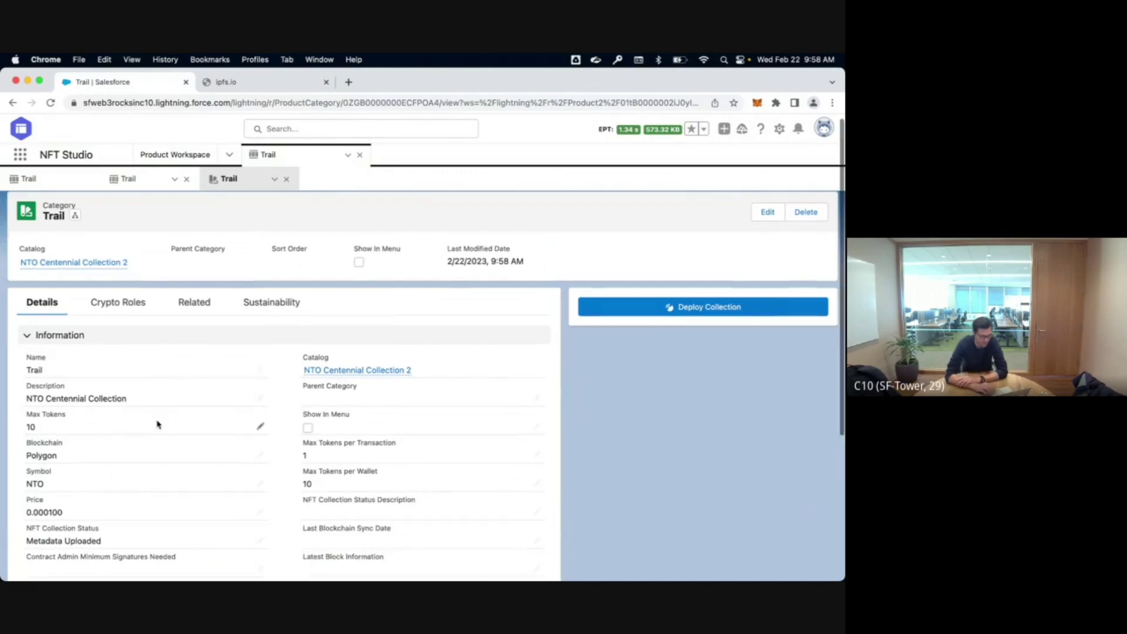
{"action": "scroll", "coordinate": [156, 423], "scroll_direction": "down", "scroll_amount": 2}
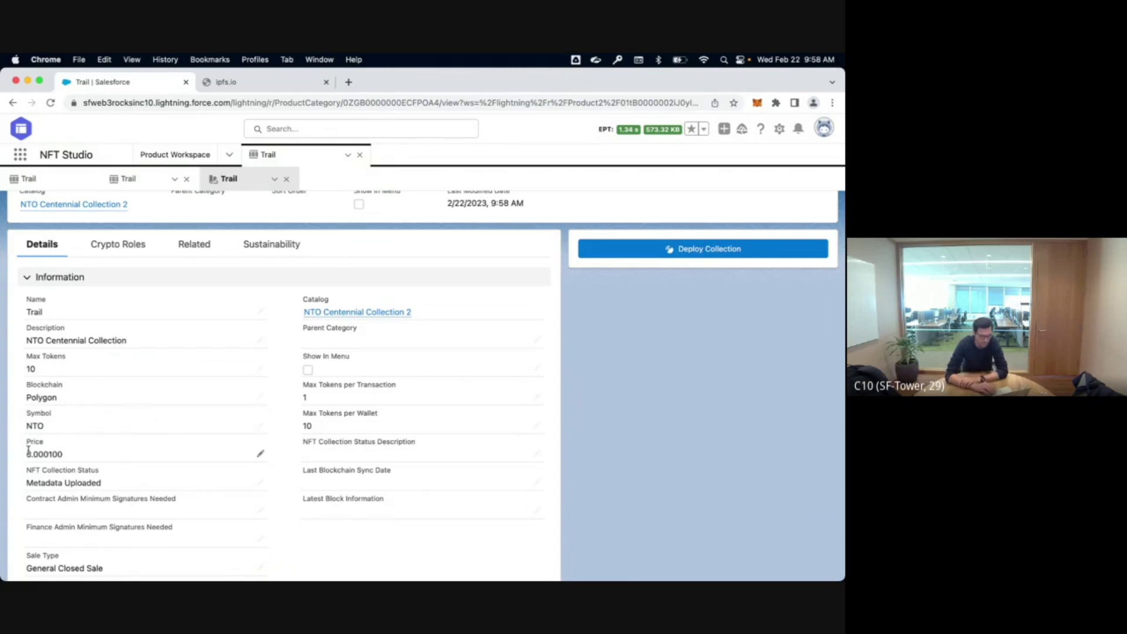
{"action": "scroll", "coordinate": [28, 451], "scroll_direction": "down", "scroll_amount": 2}
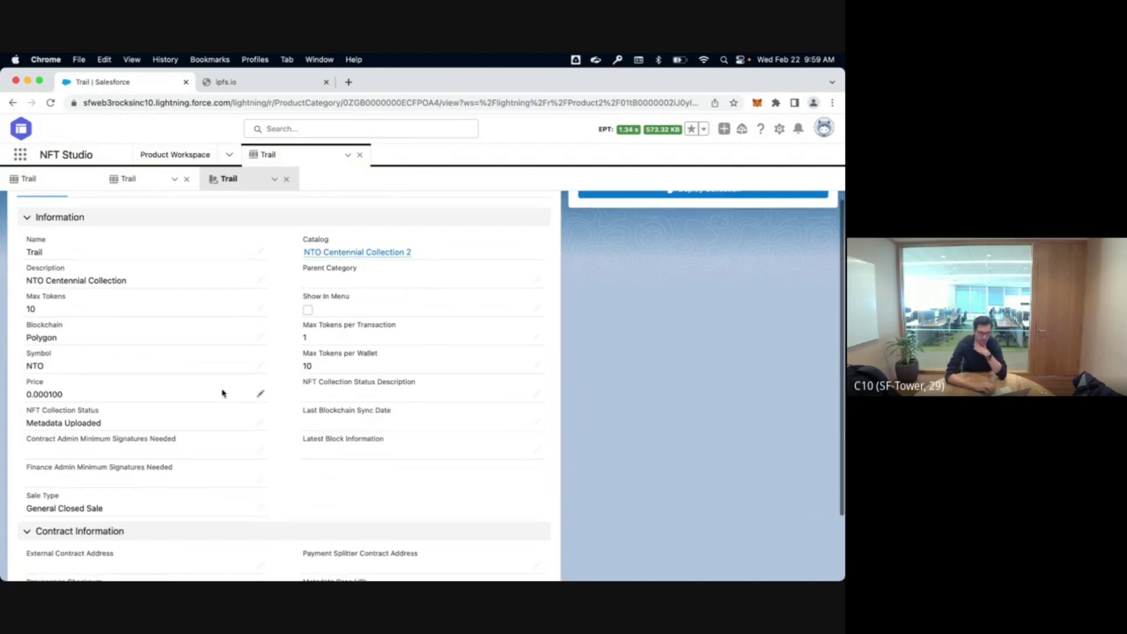
{"action": "scroll", "coordinate": [229, 389], "scroll_direction": "up", "scroll_amount": 1}
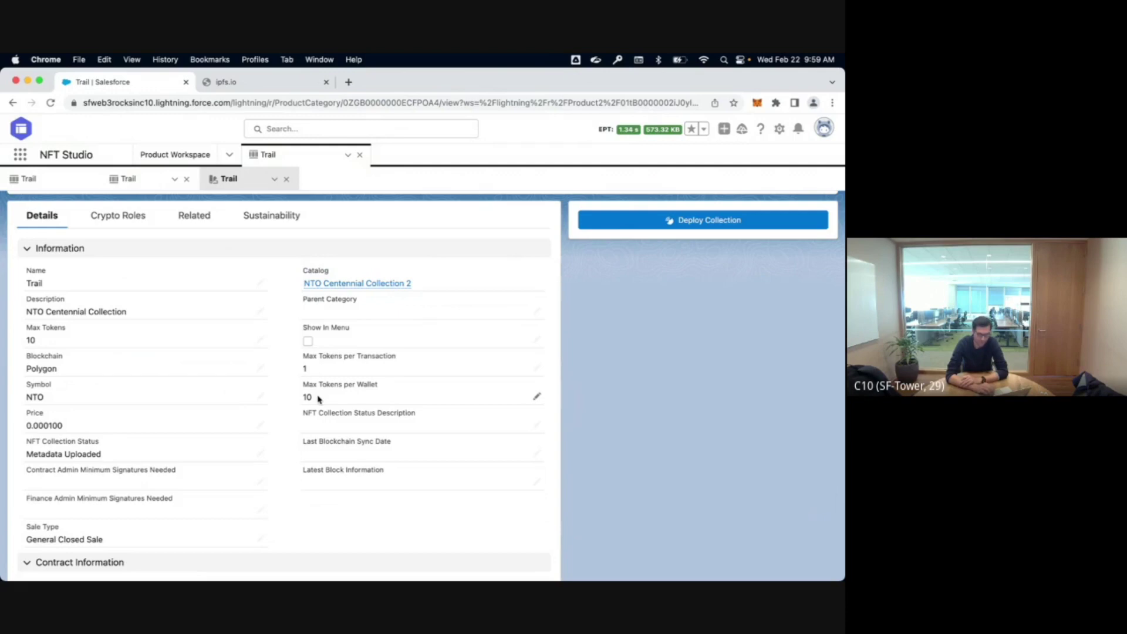
{"action": "scroll", "coordinate": [319, 399], "scroll_direction": "up", "scroll_amount": 3}
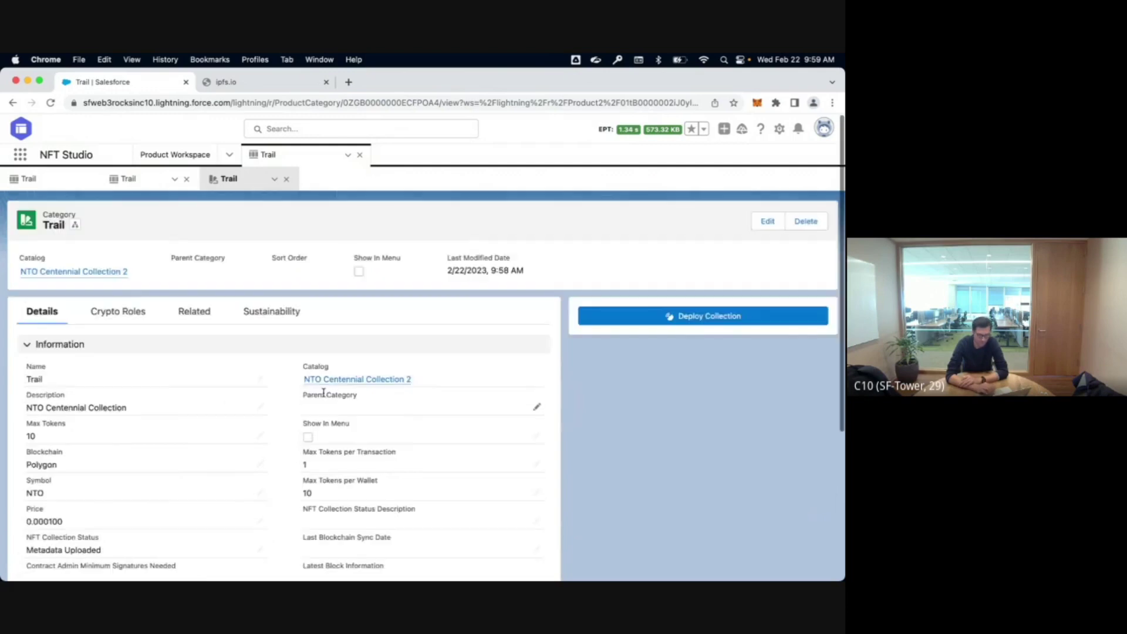
{"action": "left_click", "coordinate": [690, 315]}
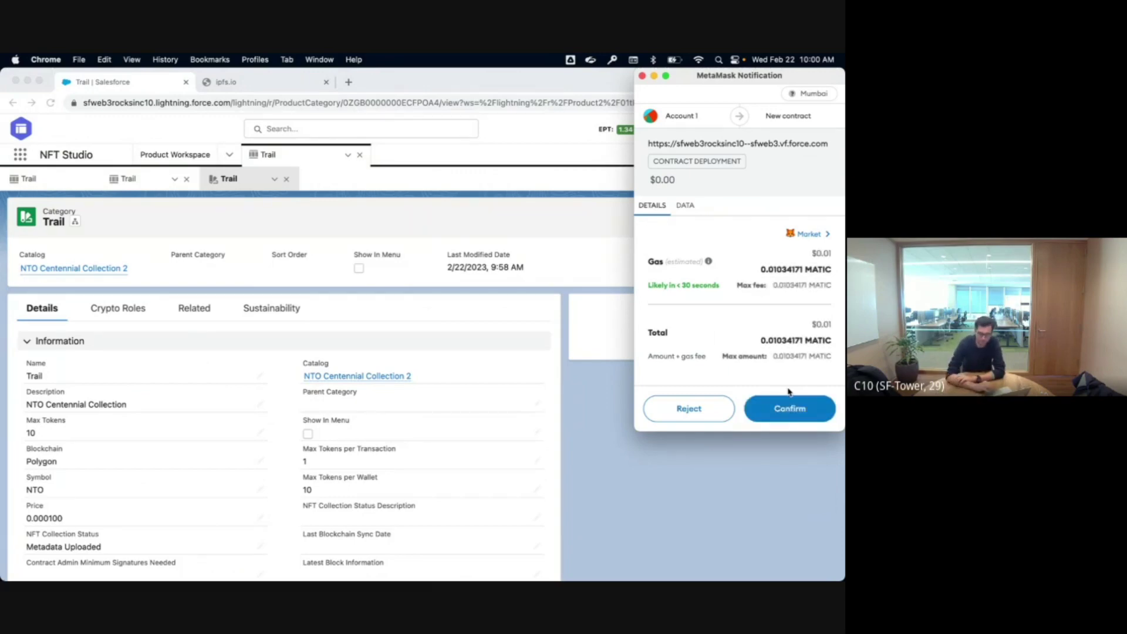
{"action": "left_click", "coordinate": [787, 415]}
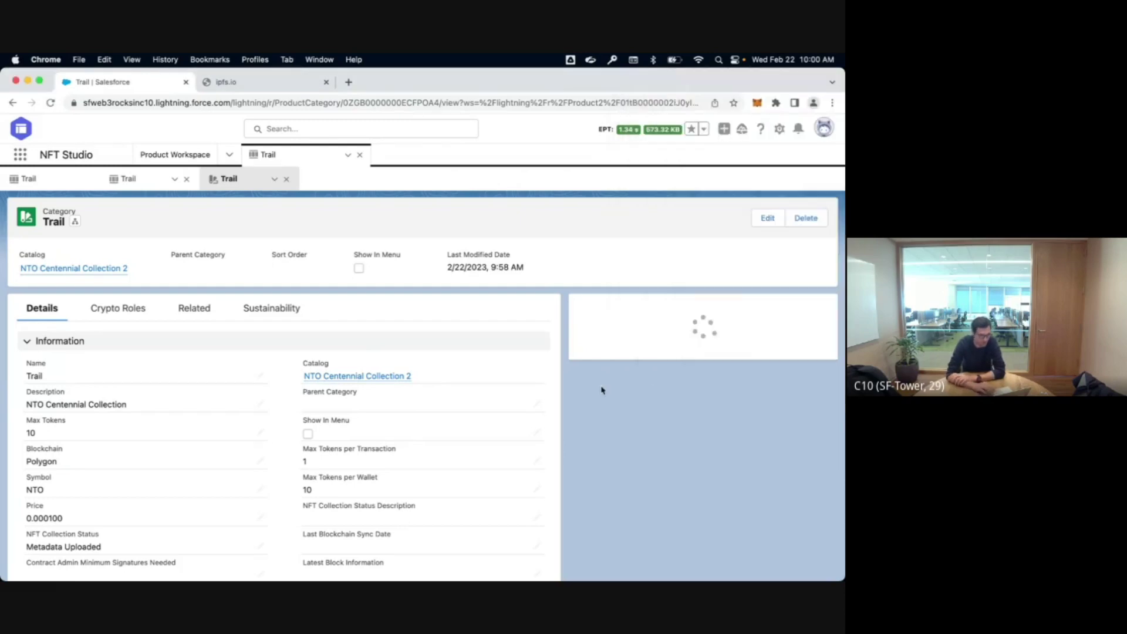
Step: Check the Trail category's crypto roles, then copy its External Contract Address from the details and open a new browser tab
{"action": "left_click", "coordinate": [126, 308]}
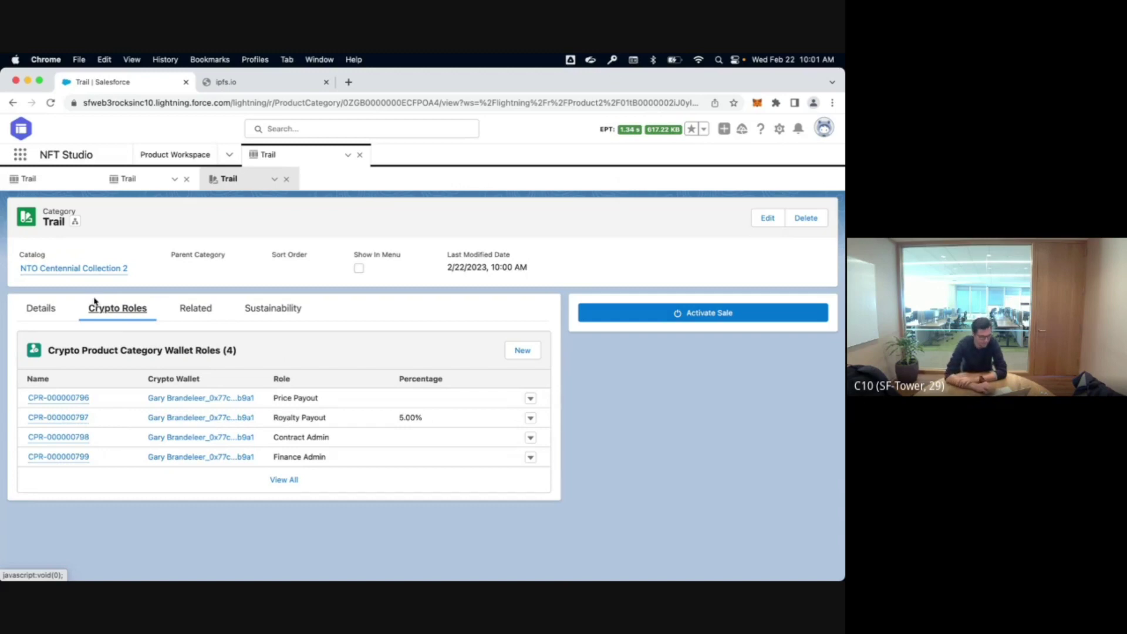
{"action": "left_click", "coordinate": [47, 304]}
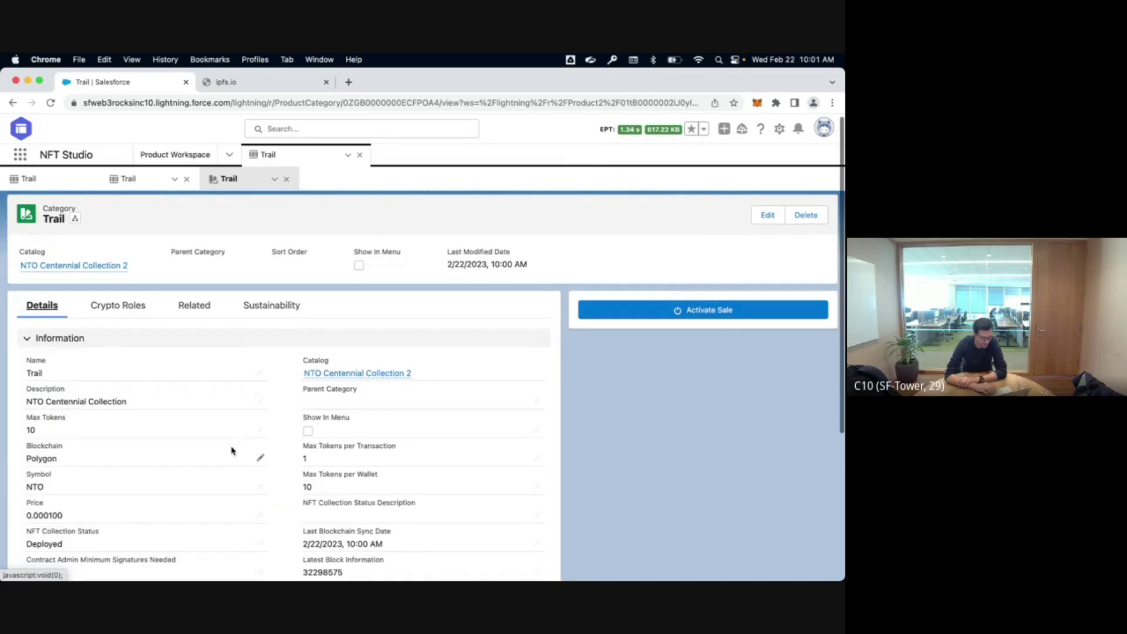
{"action": "scroll", "coordinate": [231, 450], "scroll_direction": "down", "scroll_amount": 4}
{"action": "left_click_drag", "start_coordinate": [241, 477], "coordinate": [26, 473]}
{"action": "key", "text": "super+c"}
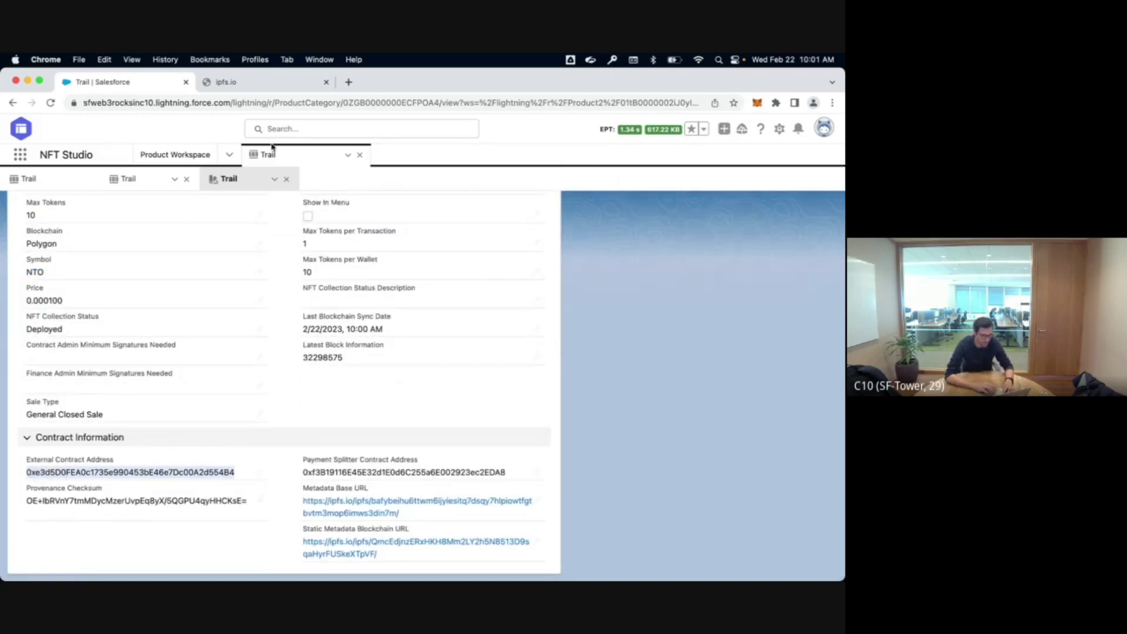
{"action": "left_click", "coordinate": [348, 82]}
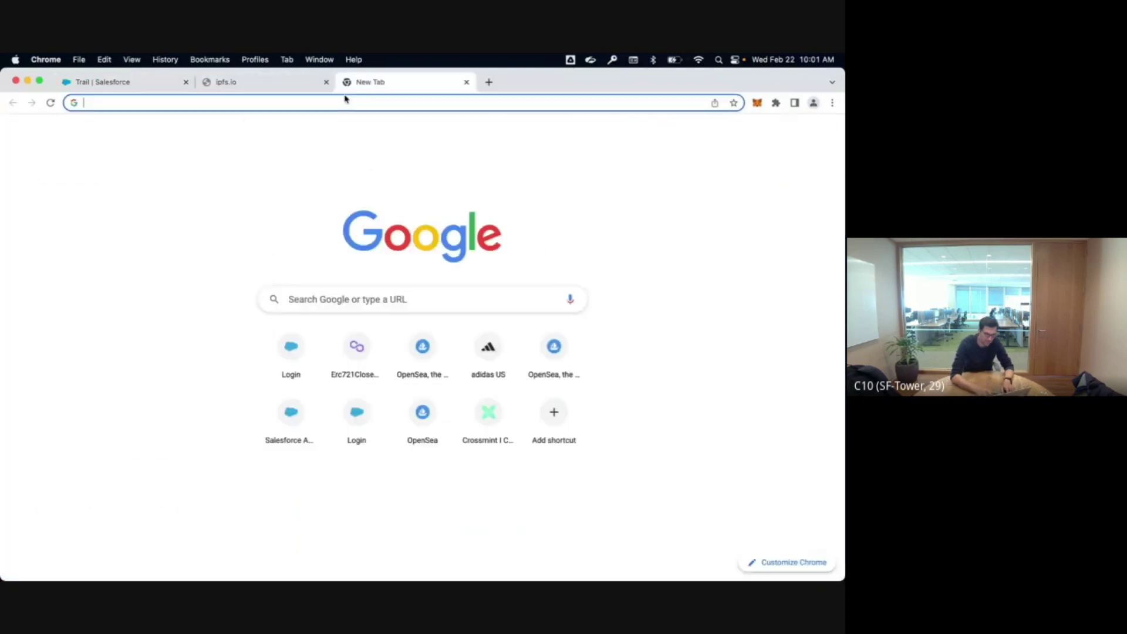
{"action": "type", "text": "o"}
{"action": "key", "text": "BackSpace"}
{"action": "key", "text": "BackSpace"}
{"action": "type", "text": "polygonscan.com/address/0x0d6b0993c8481cb3275c84011601e9d3ea1383de"}
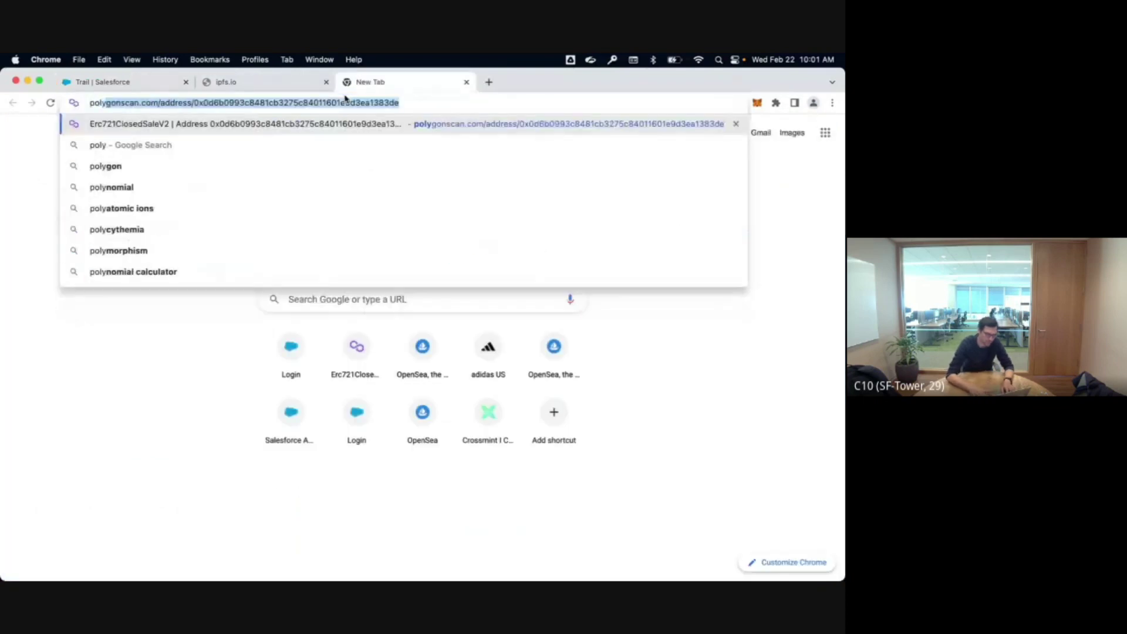
{"action": "key", "text": "Right"}
{"action": "key", "text": "BackSpace"}
{"action": "key", "text": "BackSpace"}
{"action": "key", "text": "BackSpace"}
{"action": "key", "text": "BackSpace"}
{"action": "key", "text": "BackSpace"}
{"action": "key", "text": "BackSpace"}
{"action": "key", "text": "BackSpace"}
{"action": "key", "text": "BackSpace"}
{"action": "key", "text": "BackSpace"}
{"action": "key", "text": "BackSpace"}
{"action": "key", "text": "BackSpace"}
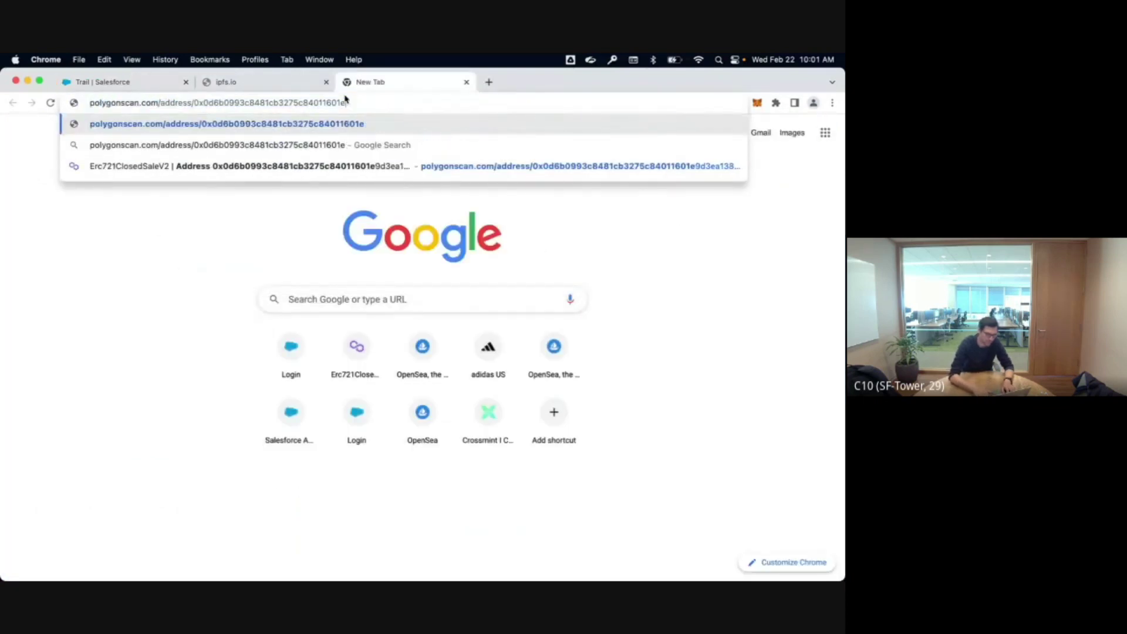
Step: Search the web for "polygonscan mumbai"
{"action": "key", "text": "super+a"}
{"action": "type", "text": "polygon s"}
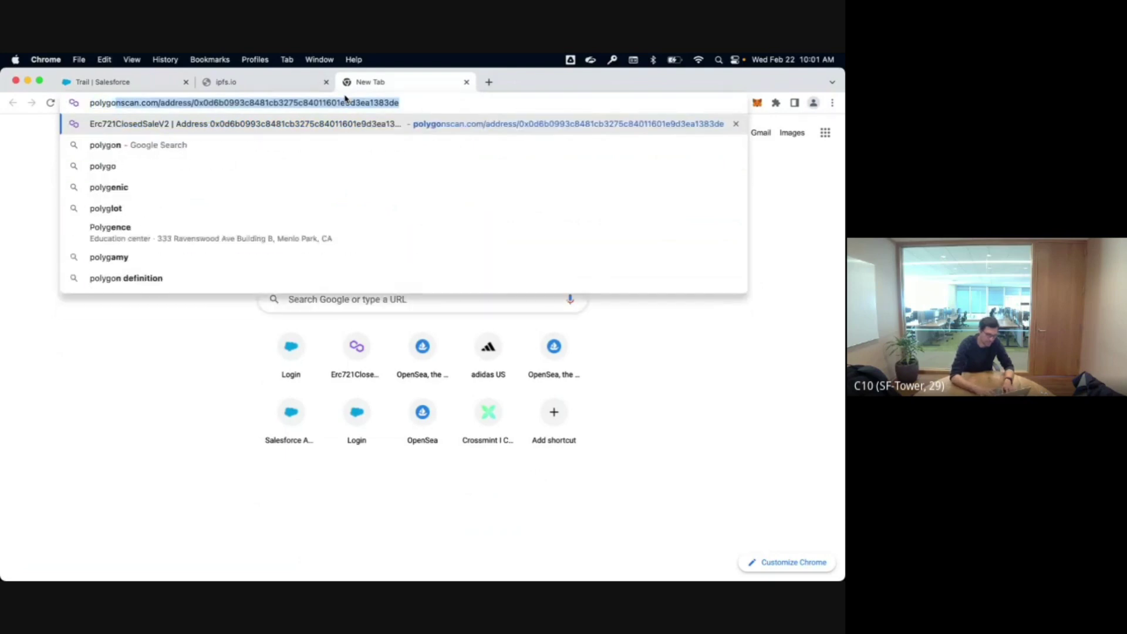
{"action": "key", "text": "BackSpace"}
{"action": "key", "text": "BackSpace"}
{"action": "type", "text": "sc"}
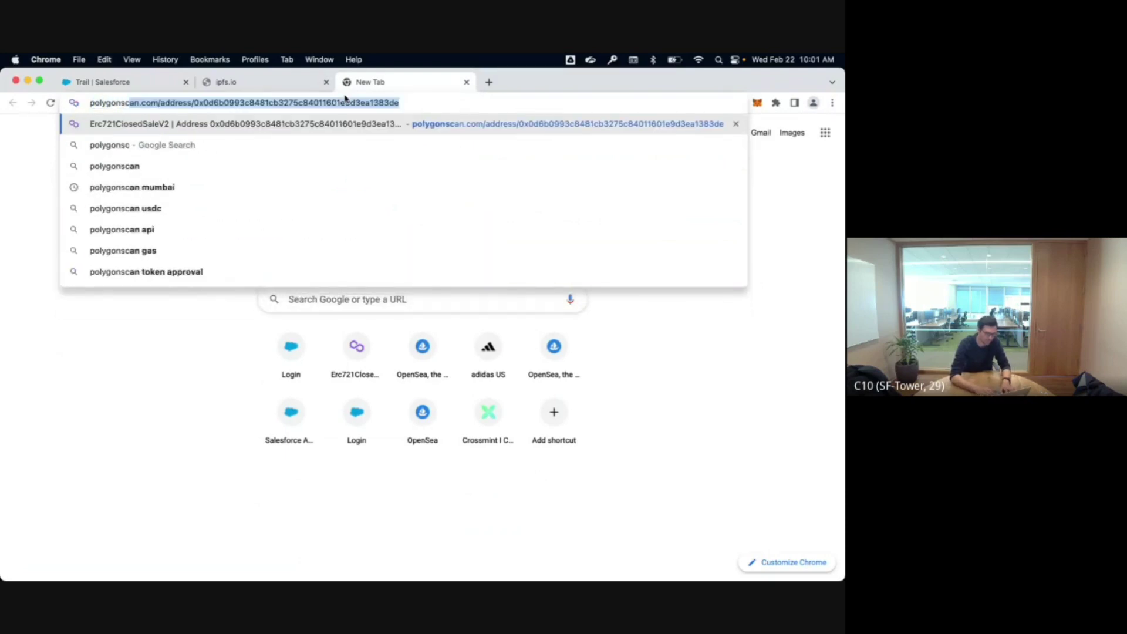
{"action": "type", "text": "an mum"}
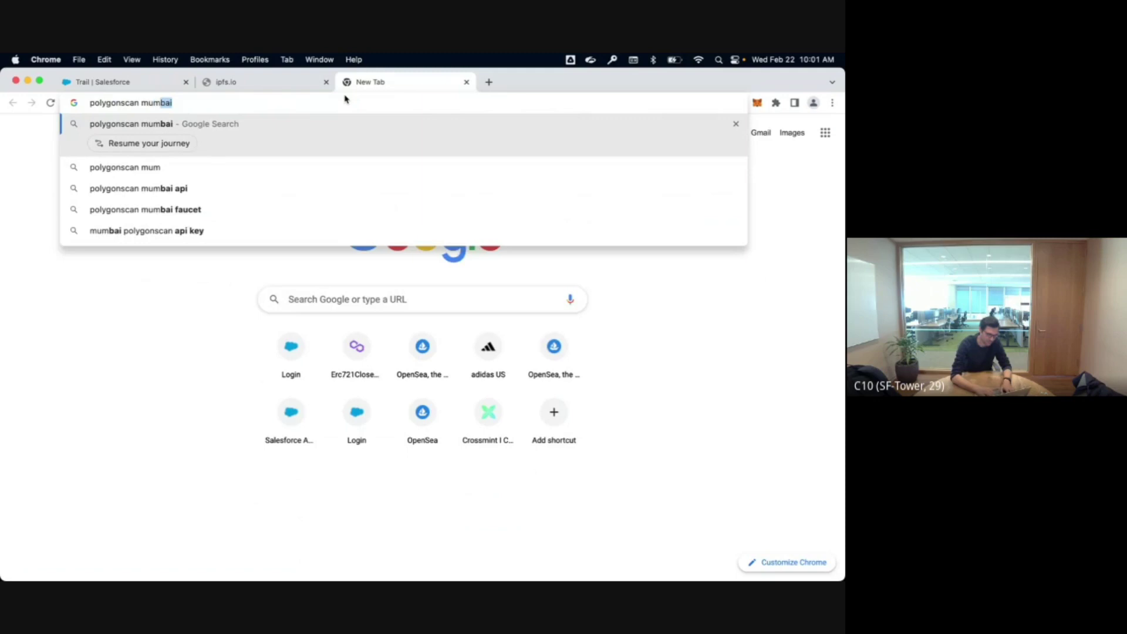
{"action": "key", "text": "Return"}
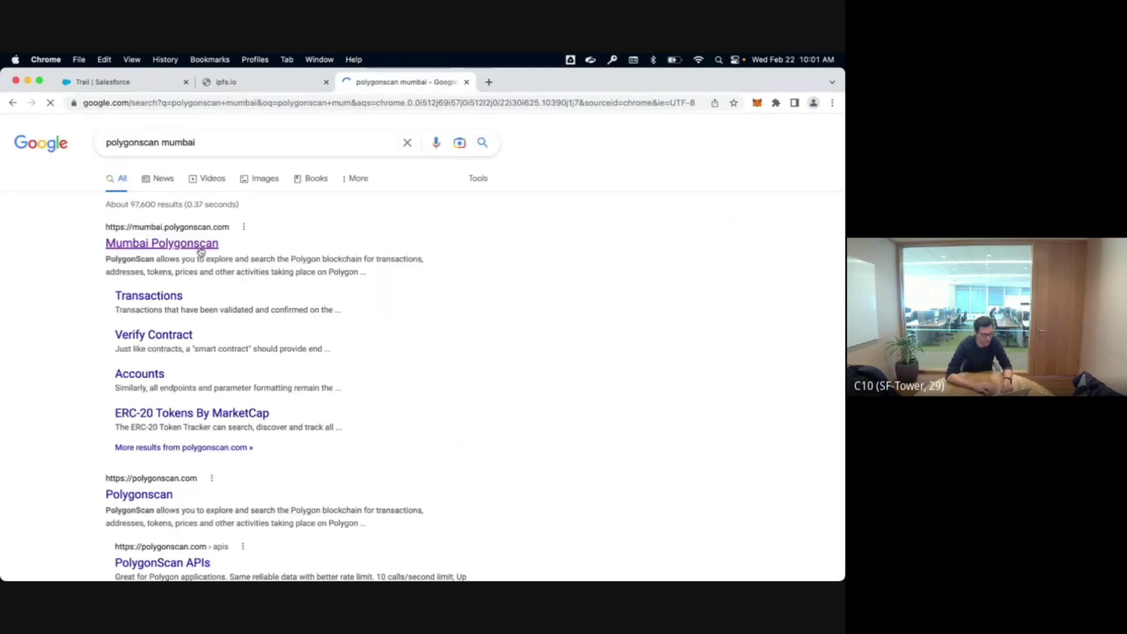
Step: Open the Mumbai Polygonscan site and look up the copied contract address
{"action": "left_click", "coordinate": [201, 251]}
{"action": "left_click", "coordinate": [251, 214]}
{"action": "key", "text": "super+v"}
{"action": "key", "text": "Return"}
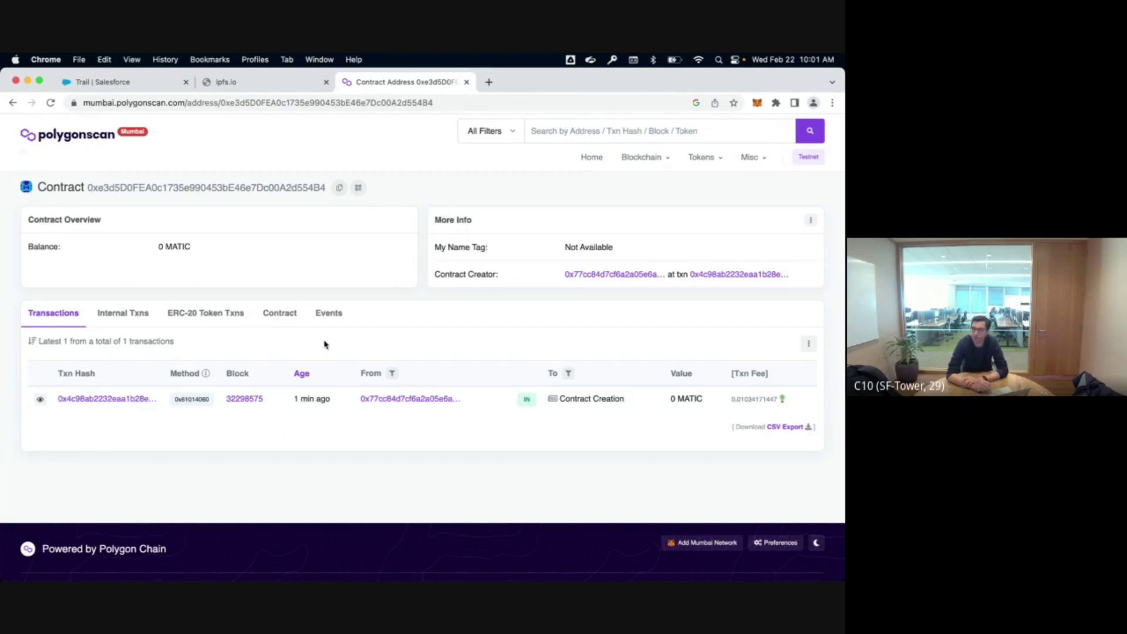
Step: Return to the Trail category in NFT Studio, activate its sale and confirm the contract interaction in MetaMask
{"action": "left_click", "coordinate": [137, 92]}
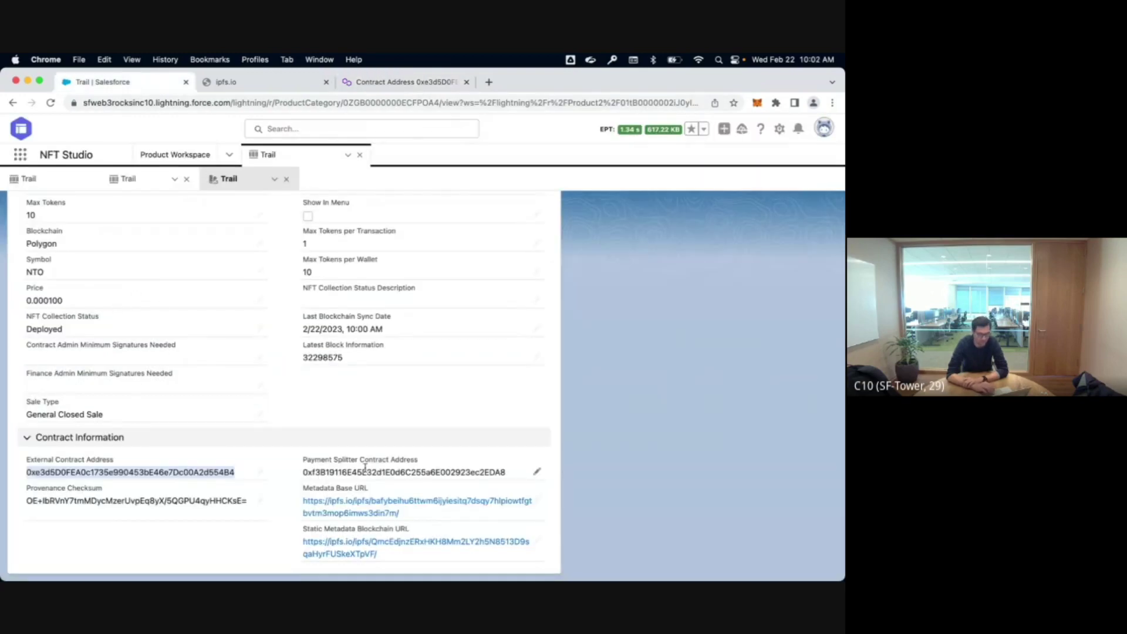
{"action": "scroll", "coordinate": [338, 434], "scroll_direction": "up", "scroll_amount": 3}
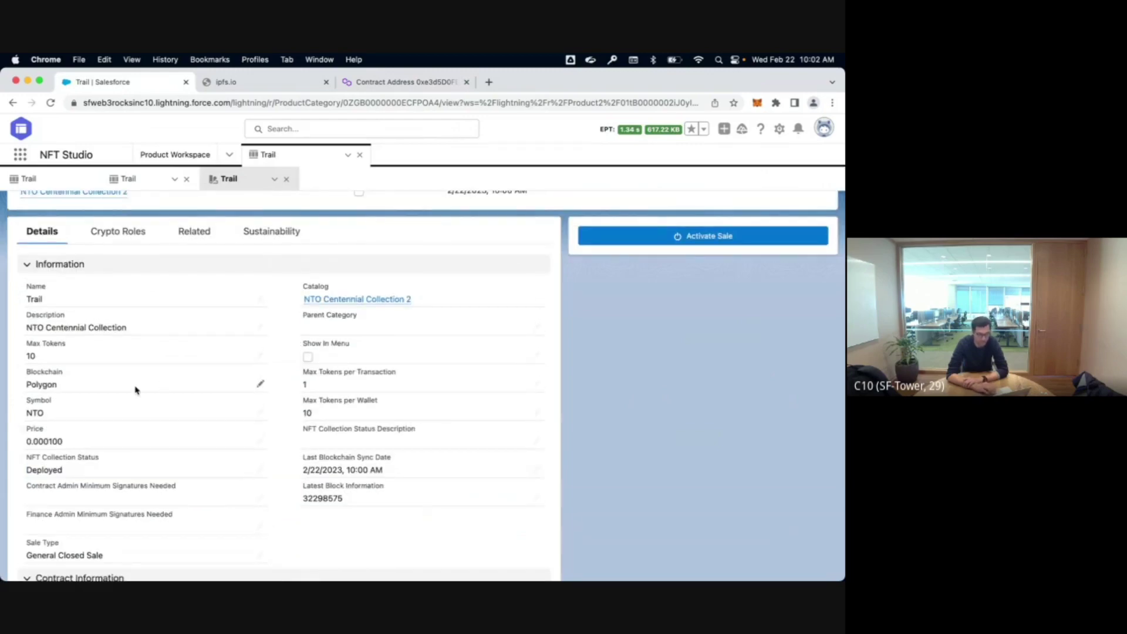
{"action": "left_click", "coordinate": [704, 238]}
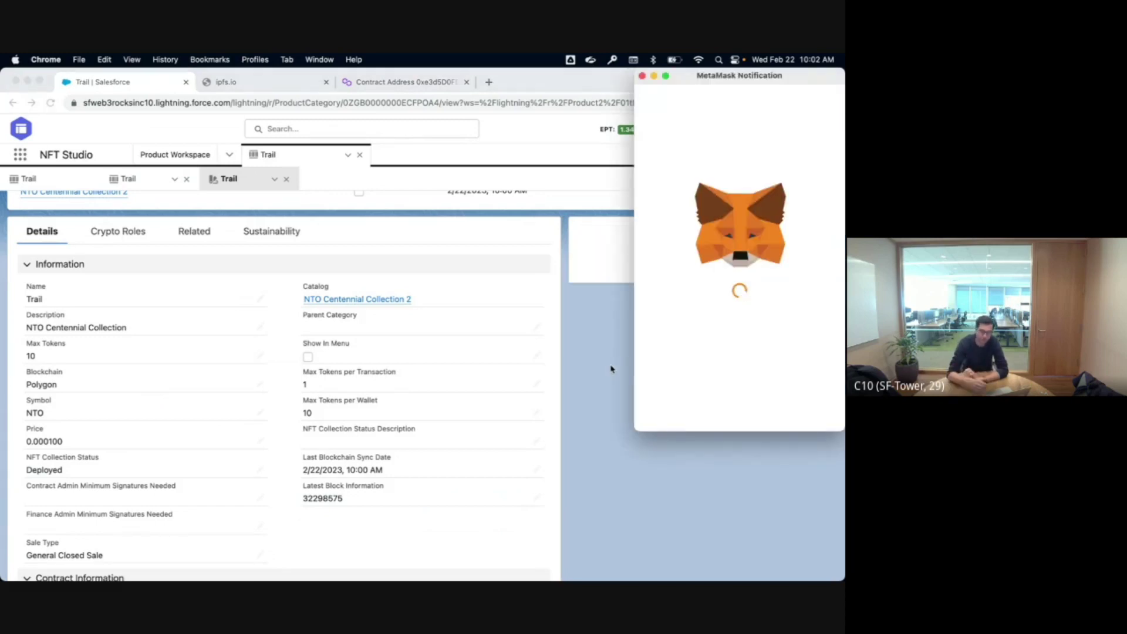
{"action": "scroll", "coordinate": [766, 352], "scroll_direction": "down", "scroll_amount": 1}
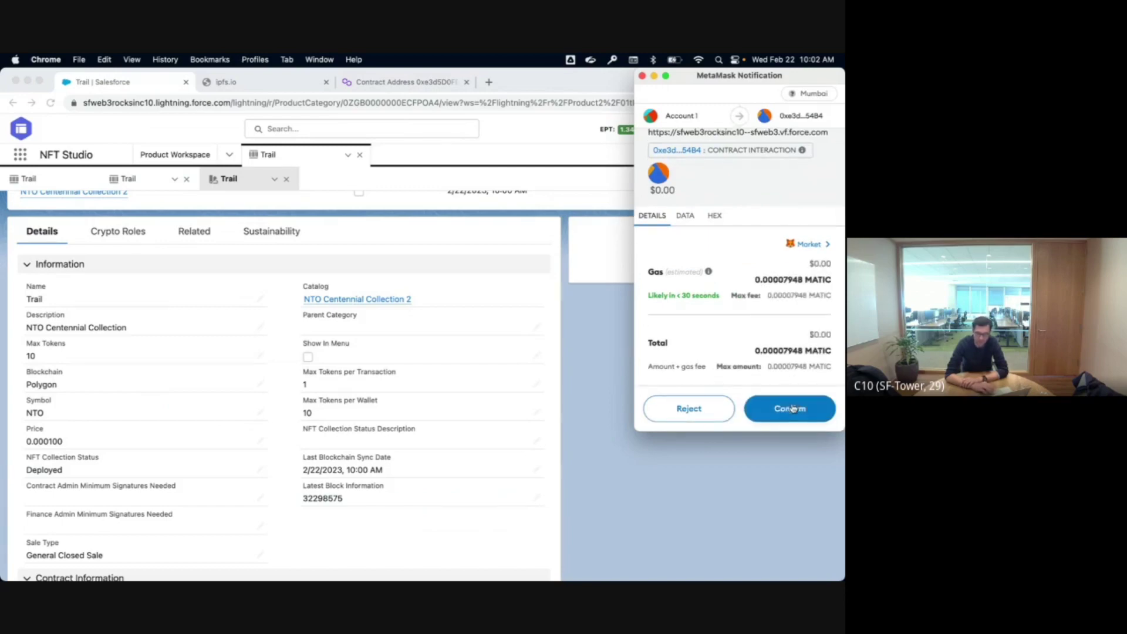
{"action": "left_click", "coordinate": [793, 410]}
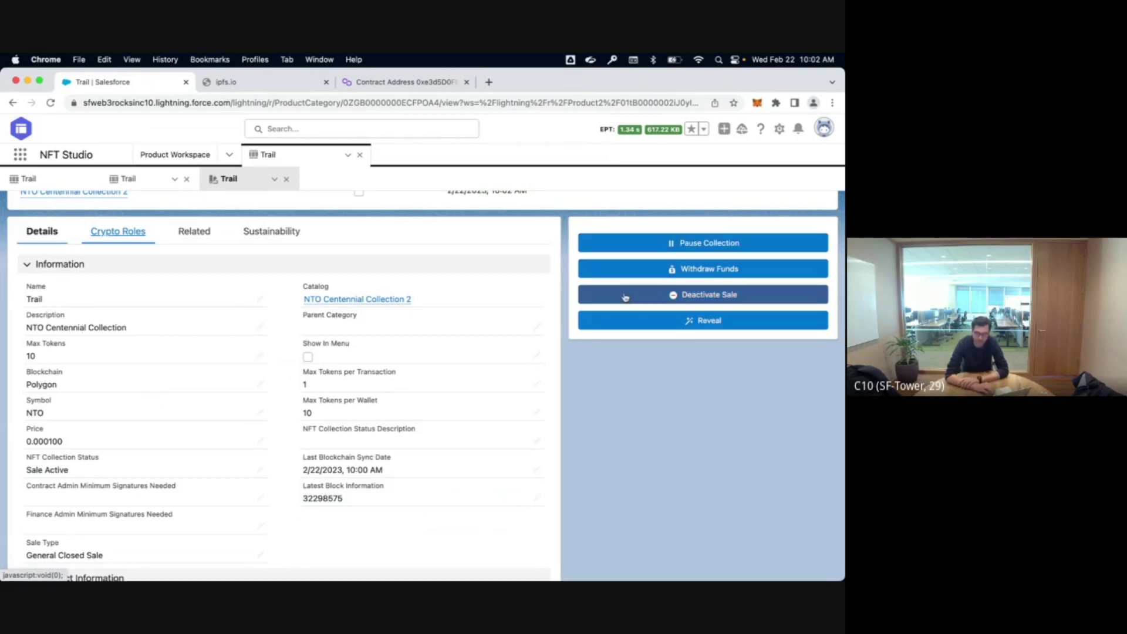
{"action": "scroll", "coordinate": [478, 368], "scroll_direction": "up", "scroll_amount": 2}
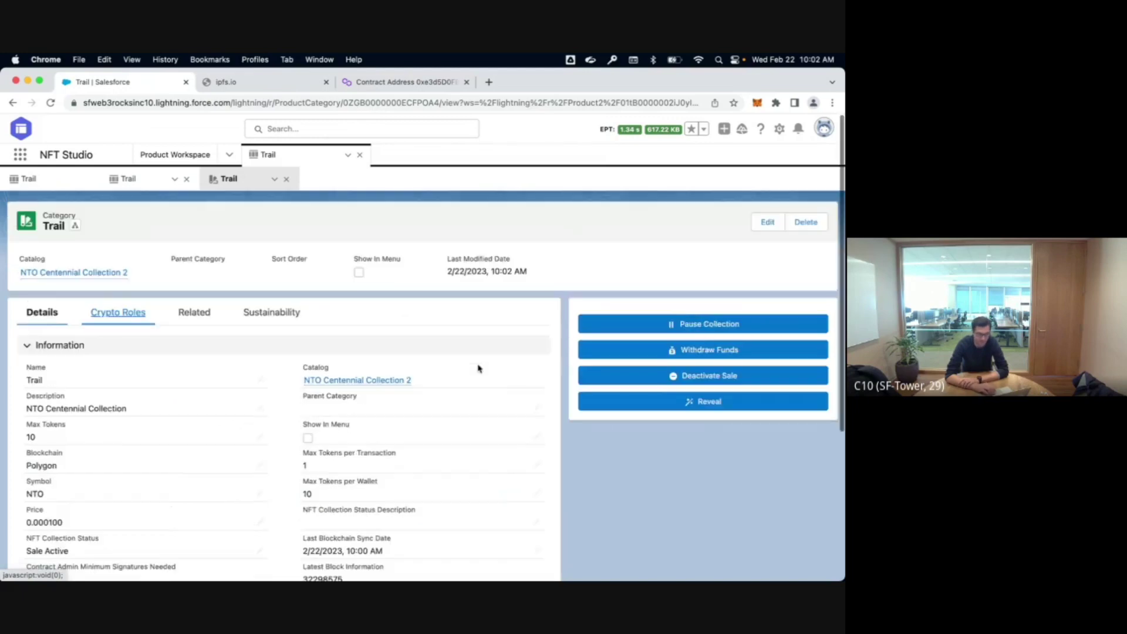
Step: Switch to Mumbai Polygonscan and reload the contract's page to check its latest transactions
{"action": "left_click", "coordinate": [391, 83]}
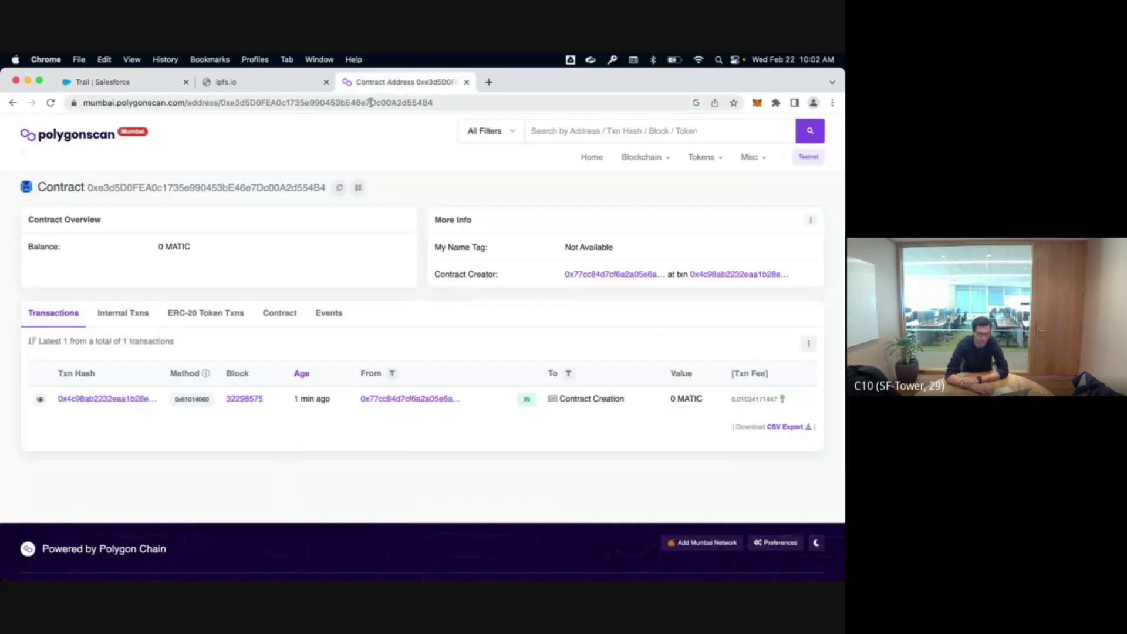
{"action": "left_click", "coordinate": [369, 102]}
{"action": "key", "text": "Return"}
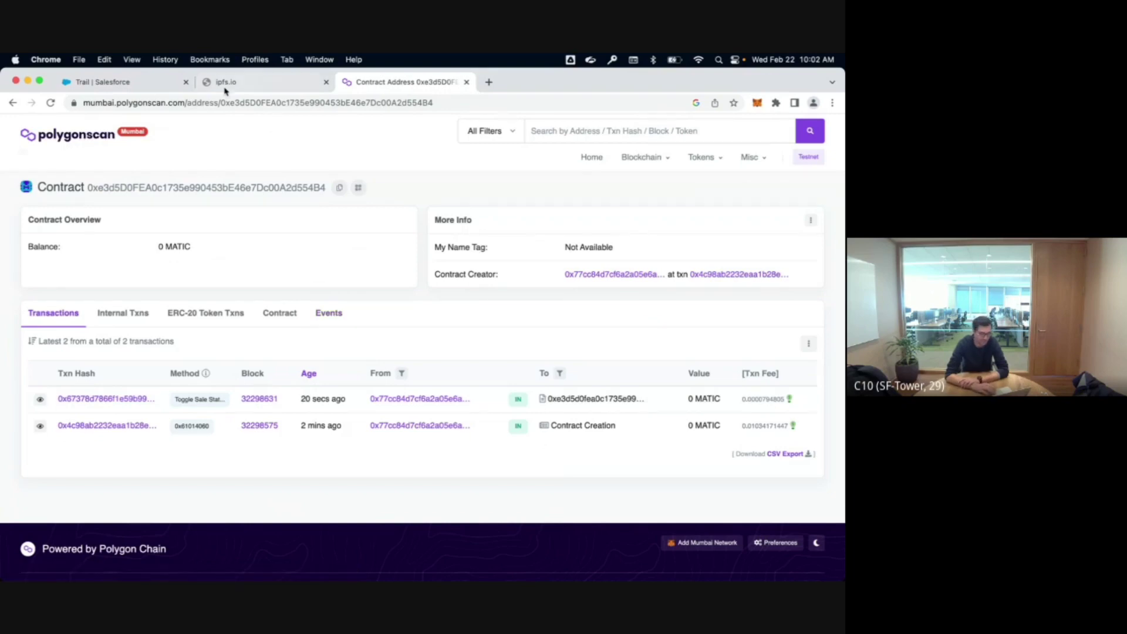
Step: Return to NFT Studio, open Salesforce Setup, search it for "site" and try to open the All Sites page
{"action": "key", "text": "super+1"}
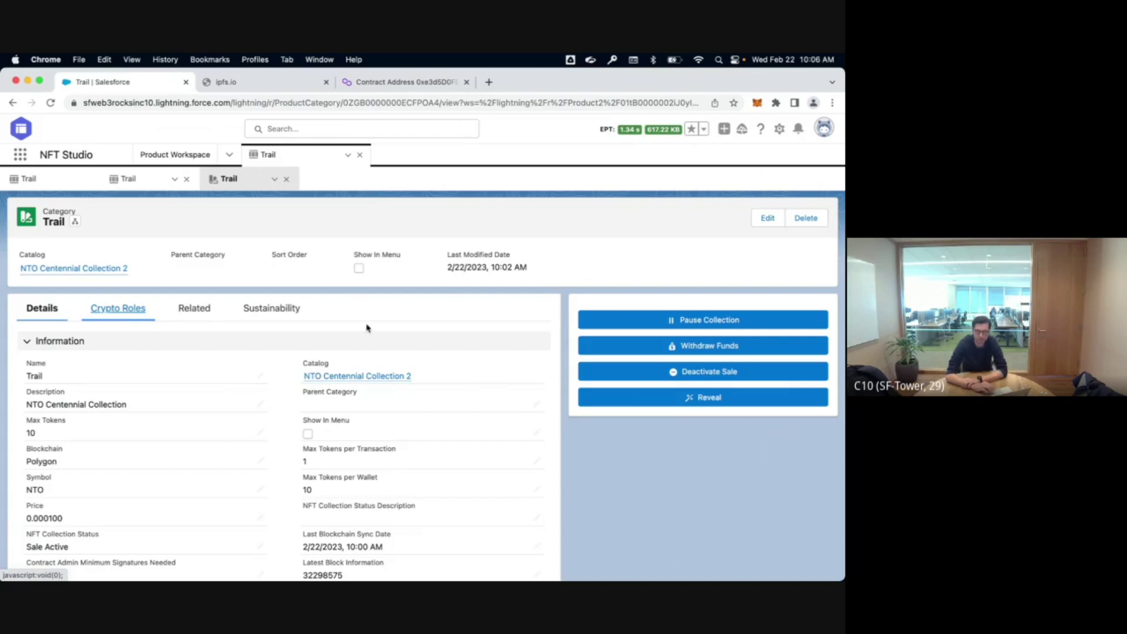
{"action": "left_click", "coordinate": [780, 132]}
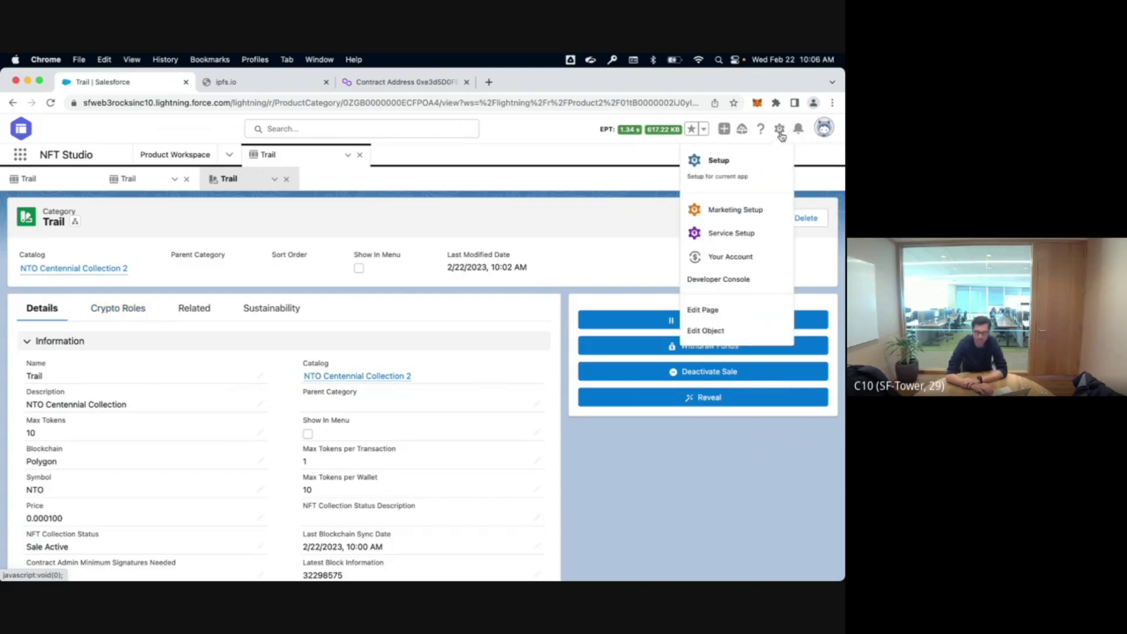
{"action": "left_click", "coordinate": [740, 165]}
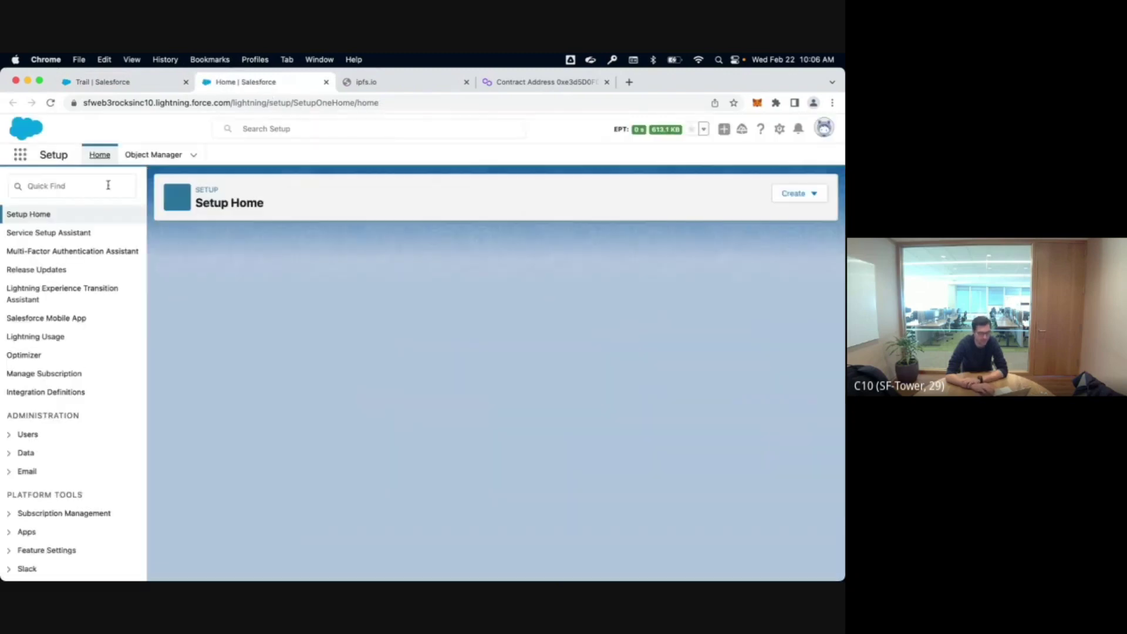
{"action": "left_click", "coordinate": [113, 194]}
{"action": "type", "text": "site"}
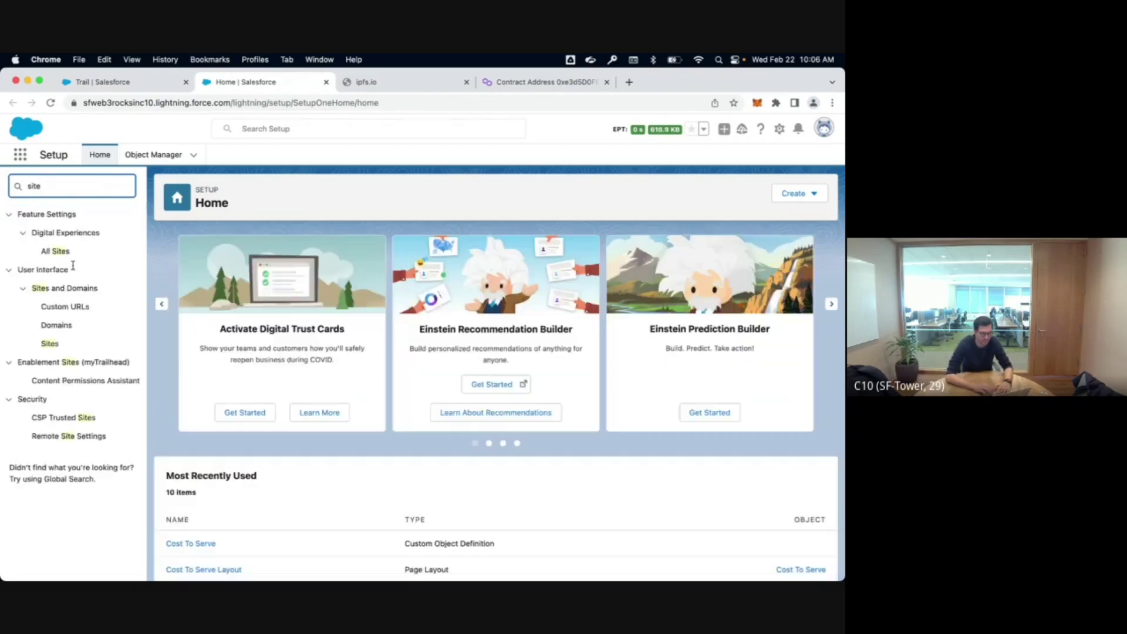
{"action": "left_click", "coordinate": [59, 257]}
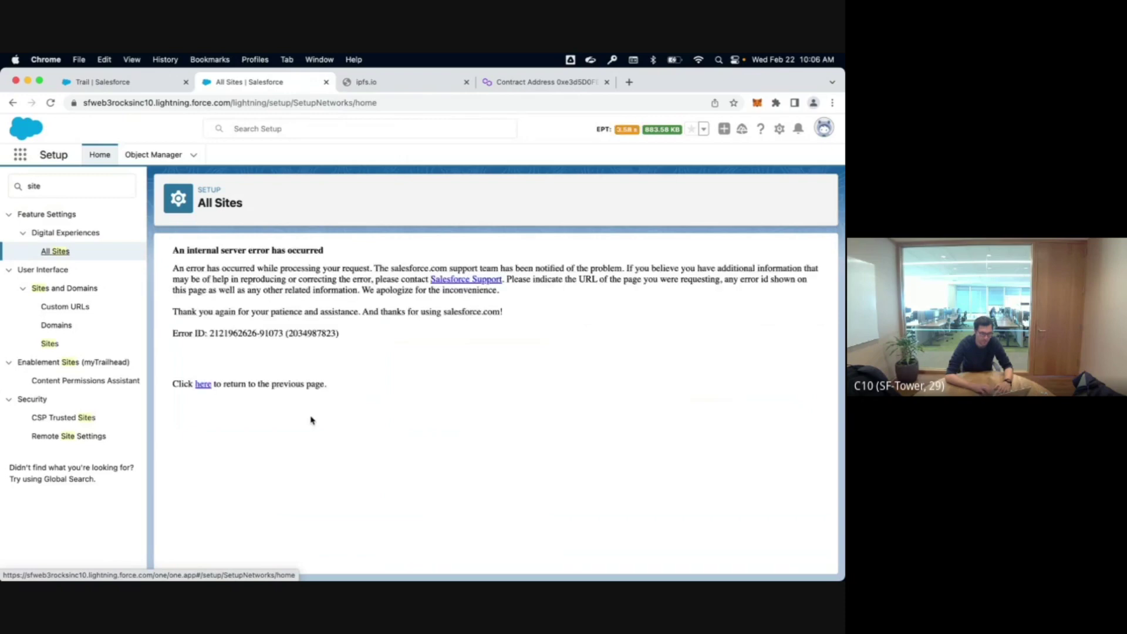
Step: Go back to NFT Studio, search its apps and items for "site", open All Sites and visit the live NTO Centennial Minting Site
{"action": "left_click", "coordinate": [131, 85]}
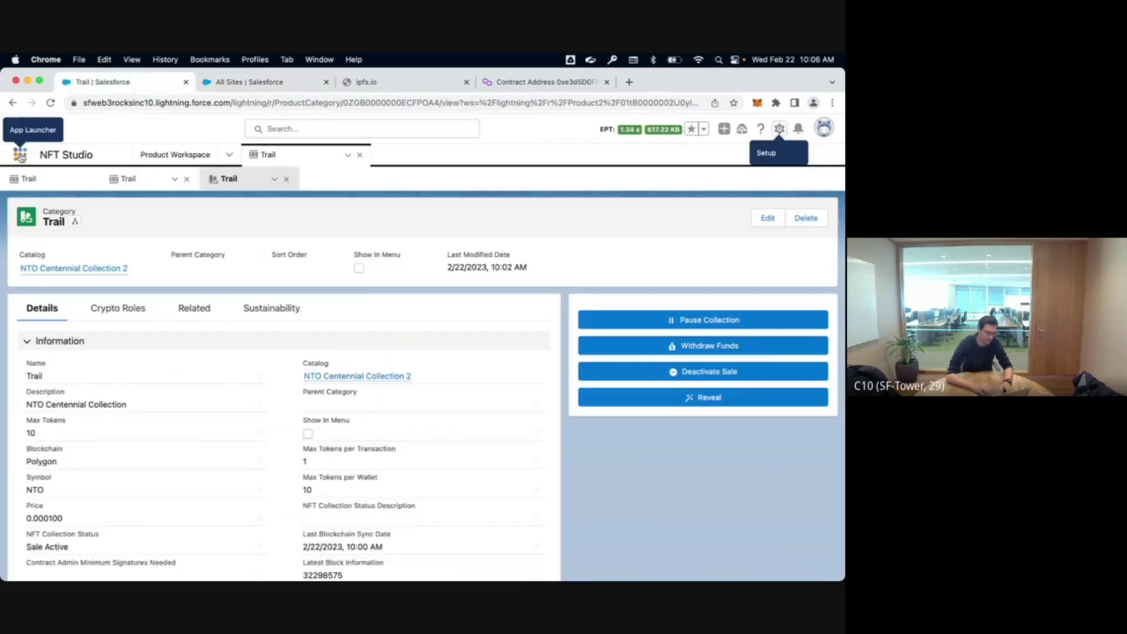
{"action": "left_click", "coordinate": [20, 154]}
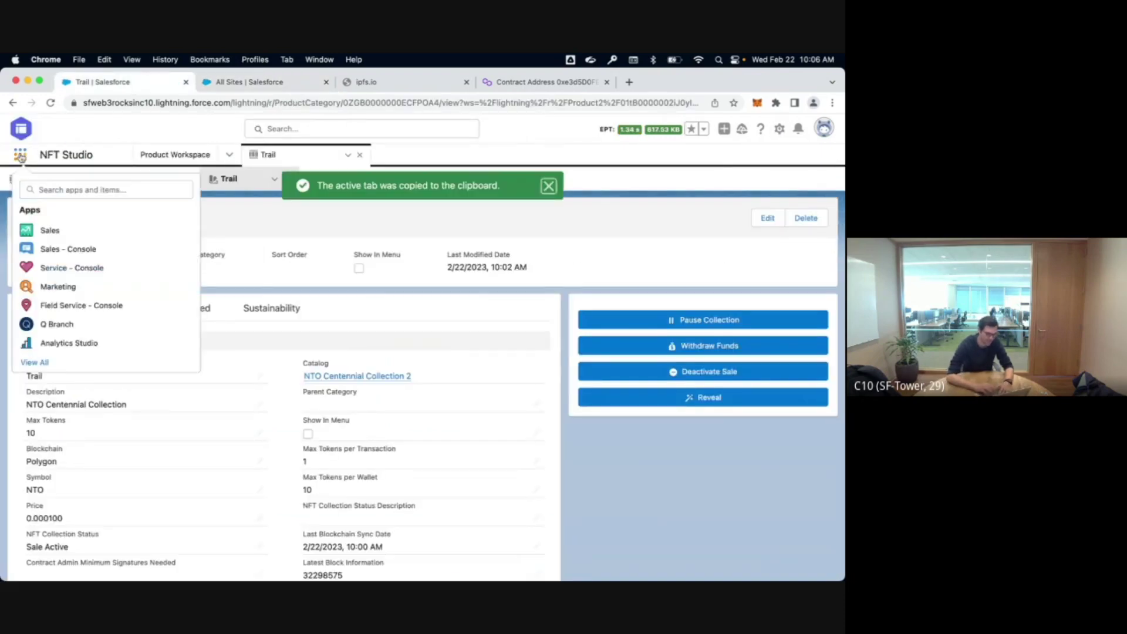
{"action": "type", "text": "site"}
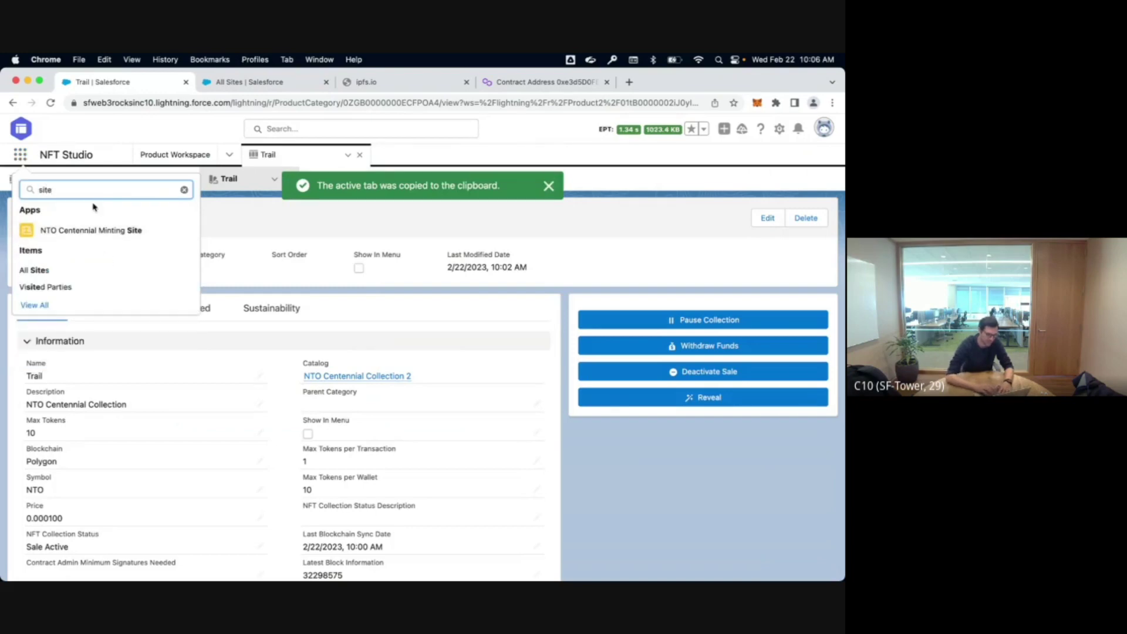
{"action": "left_click", "coordinate": [47, 268]}
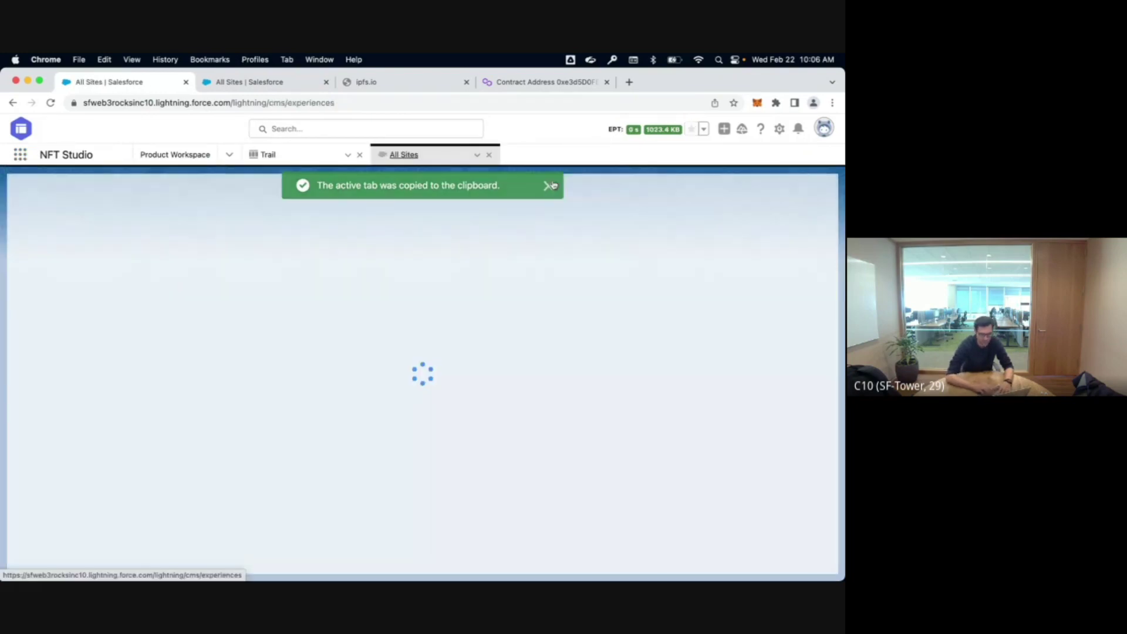
{"action": "left_click", "coordinate": [550, 185]}
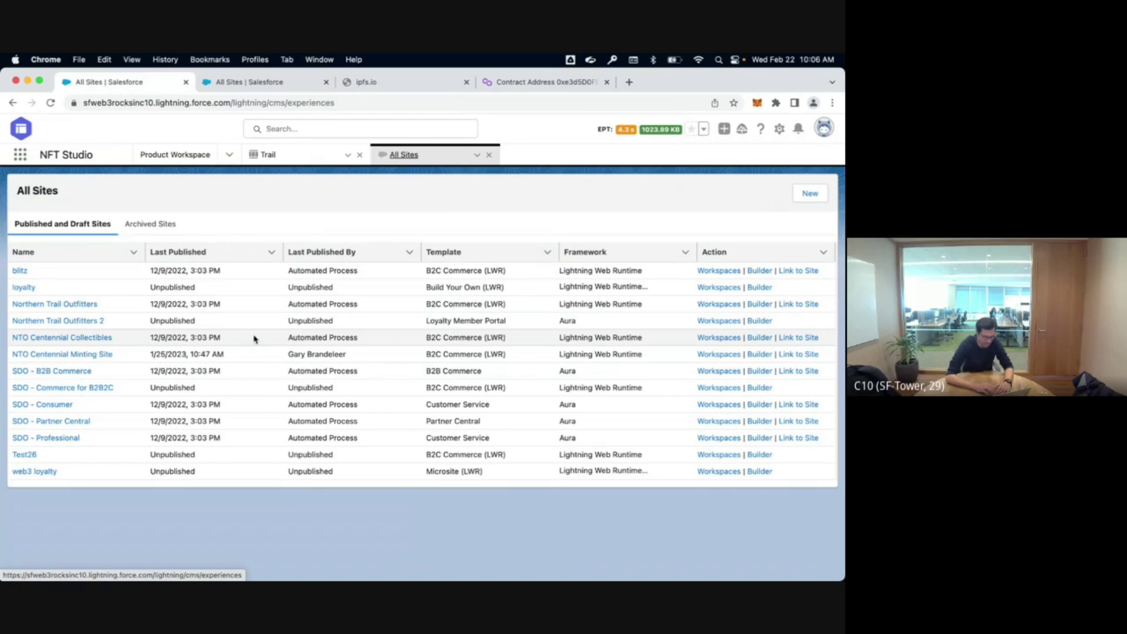
{"action": "left_click", "coordinate": [798, 354]}
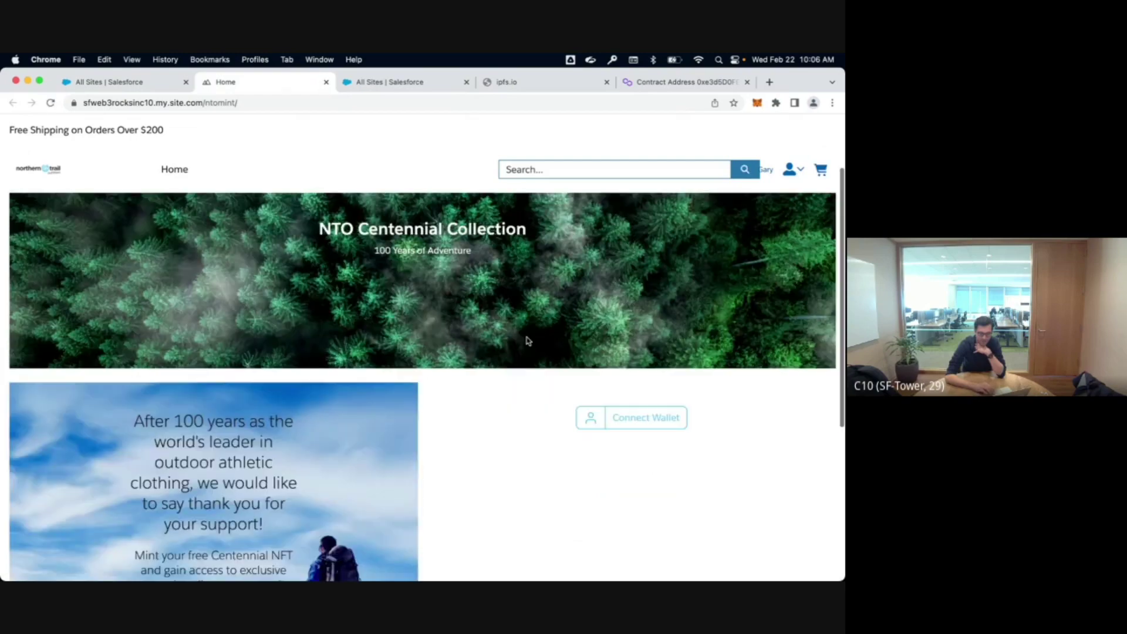
Step: Complete the reCAPTCHA on the minting site, connect MetaMask Account 1 and provide its public encryption key
{"action": "scroll", "coordinate": [652, 422], "scroll_direction": "down", "scroll_amount": 3}
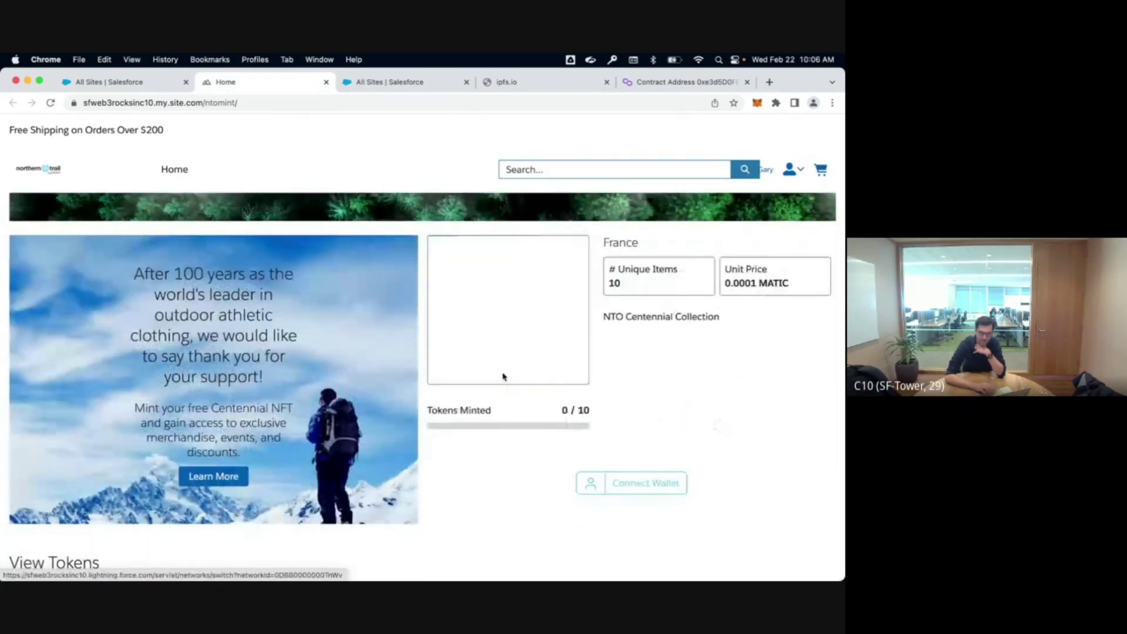
{"action": "left_click", "coordinate": [619, 359]}
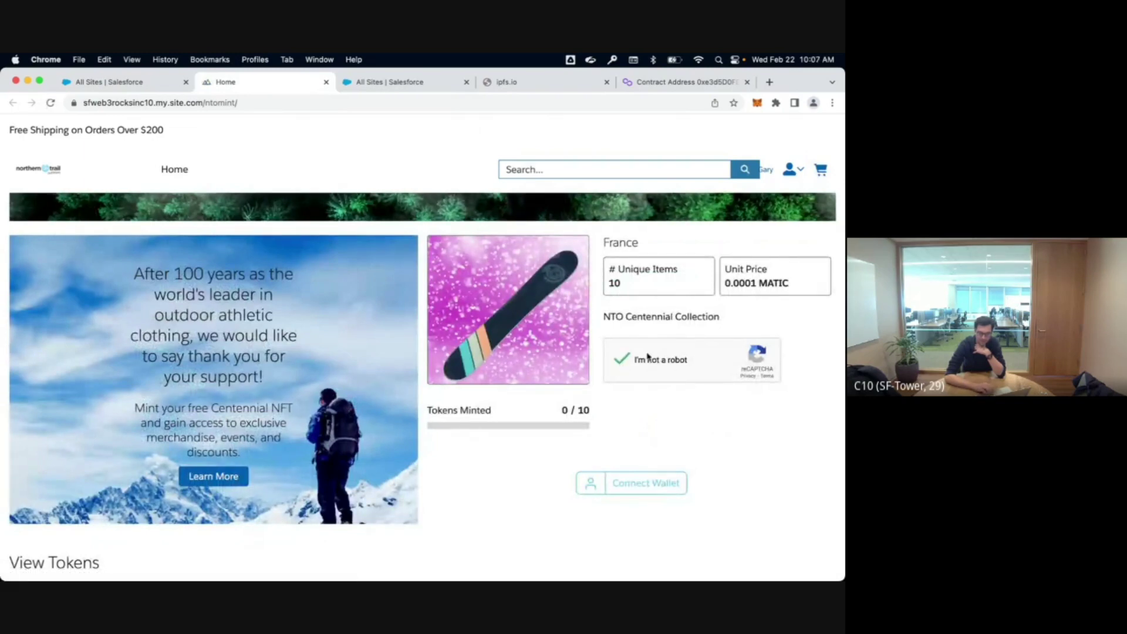
{"action": "left_click", "coordinate": [634, 408]}
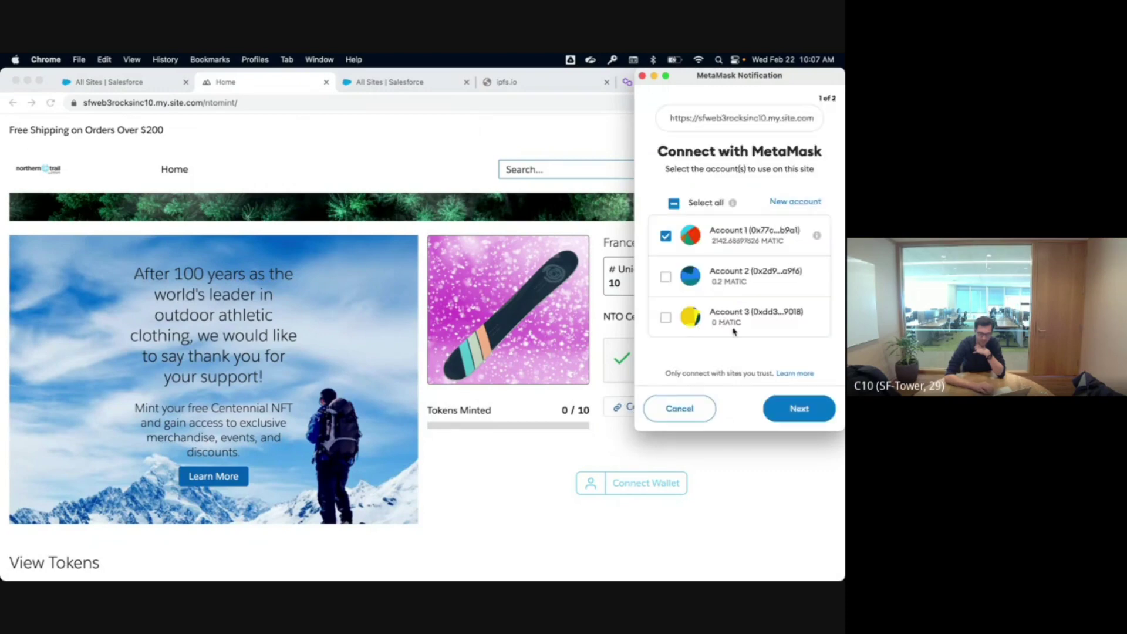
{"action": "left_click", "coordinate": [800, 407]}
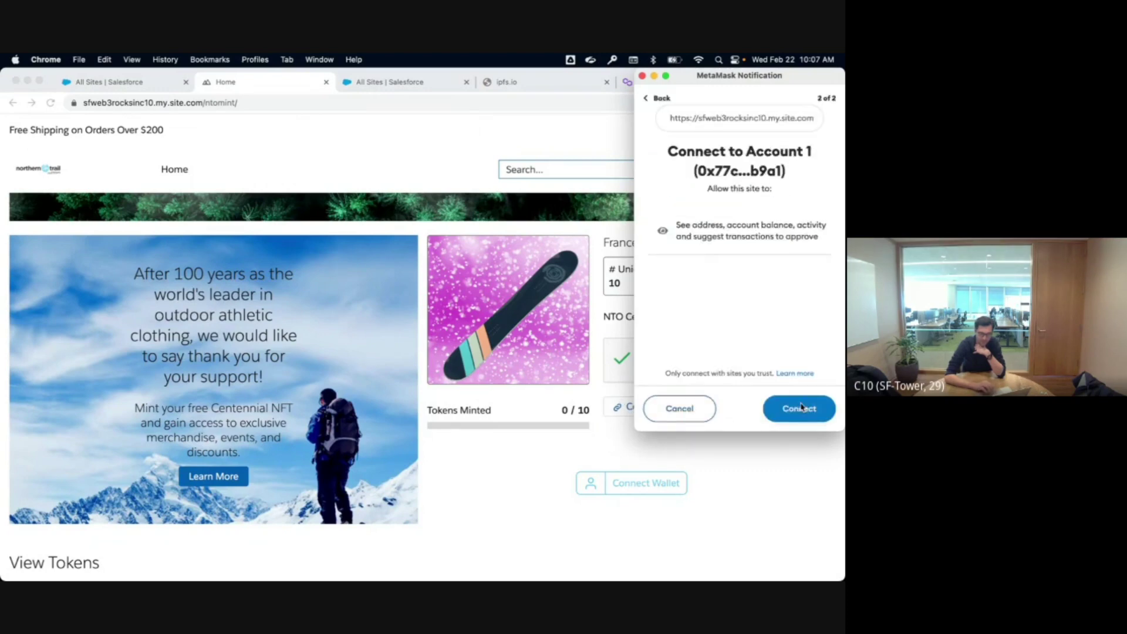
{"action": "left_click", "coordinate": [800, 408]}
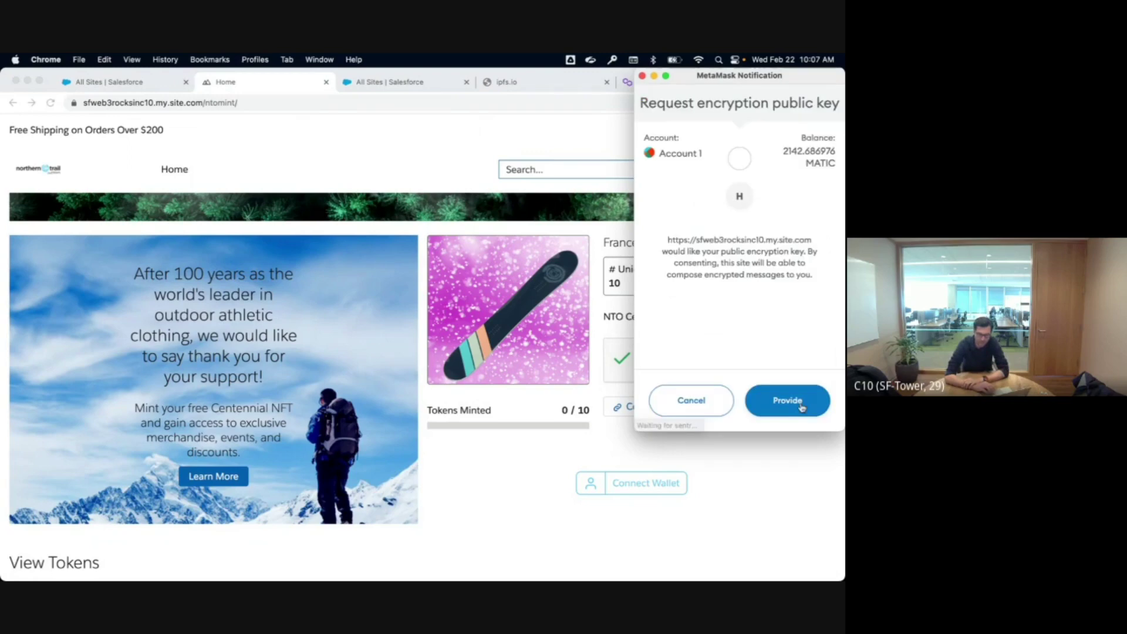
{"action": "left_click", "coordinate": [797, 413]}
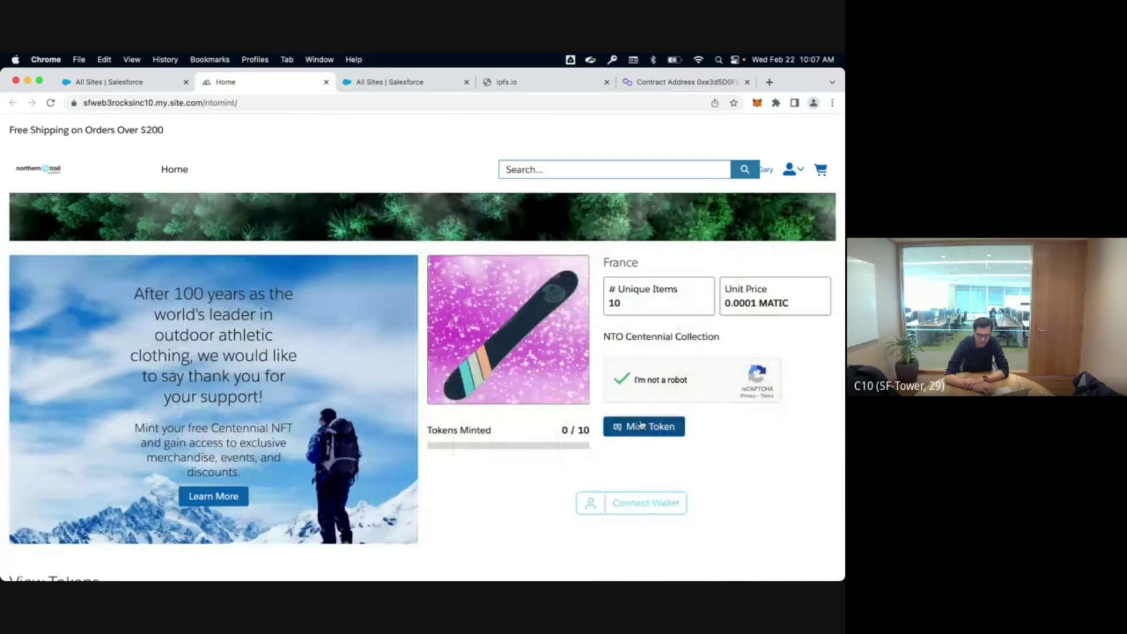
Step: Mint one France token for 0.0001 MATIC and confirm the transaction in MetaMask
{"action": "left_click", "coordinate": [649, 428]}
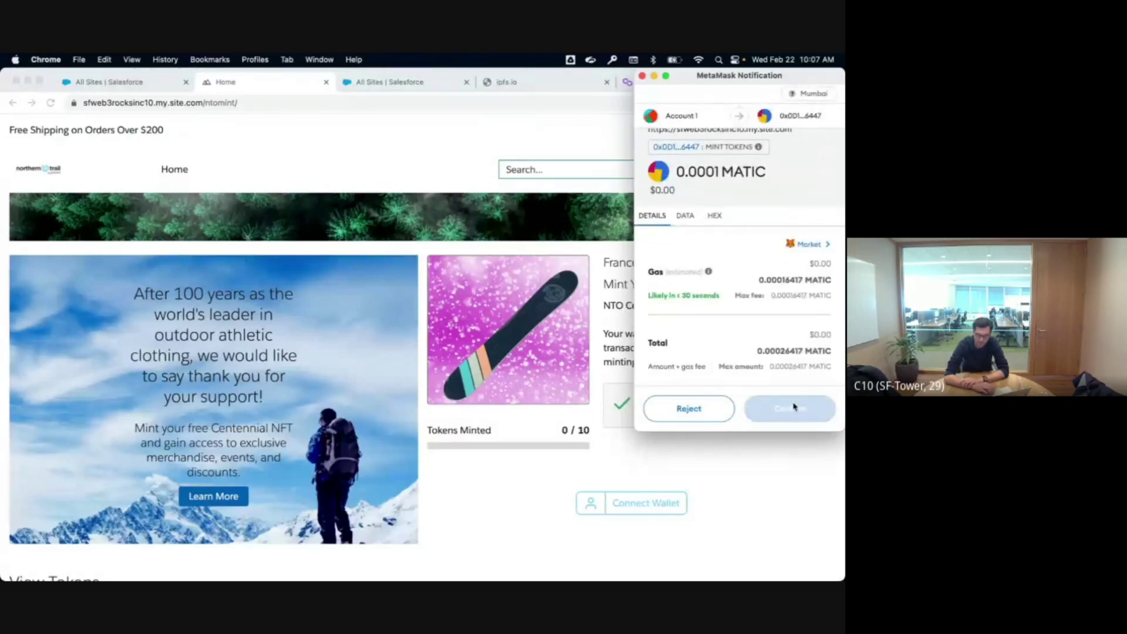
{"action": "left_click", "coordinate": [786, 410]}
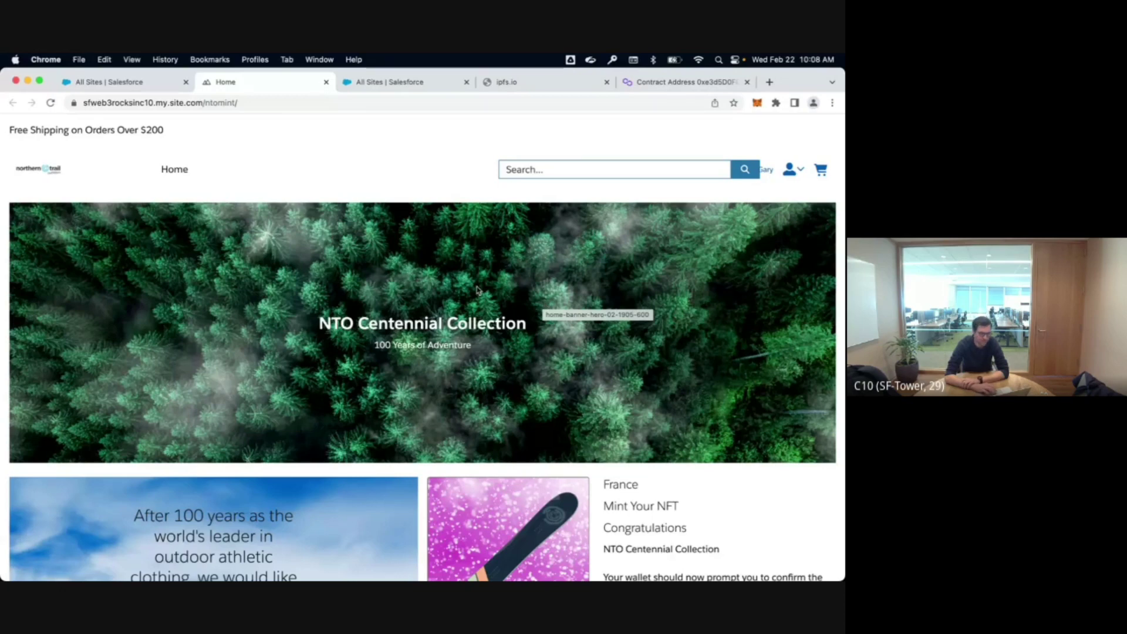
Step: Return to NFT Studio and review the Trail category's details and the Trail product's variations
{"action": "left_click", "coordinate": [126, 82]}
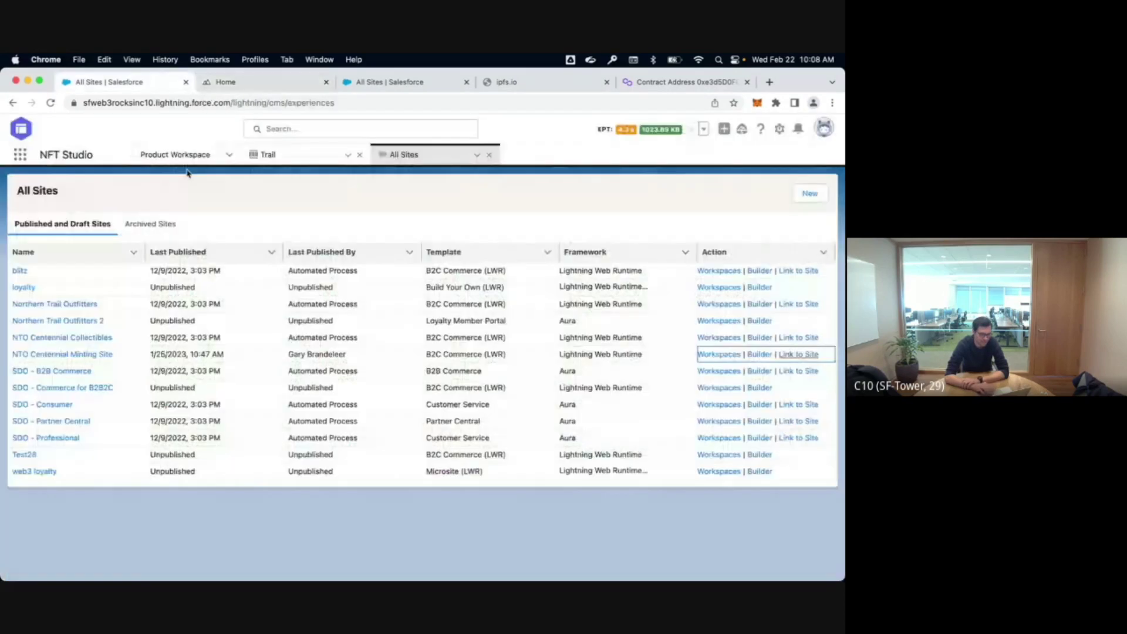
{"action": "left_click", "coordinate": [276, 155]}
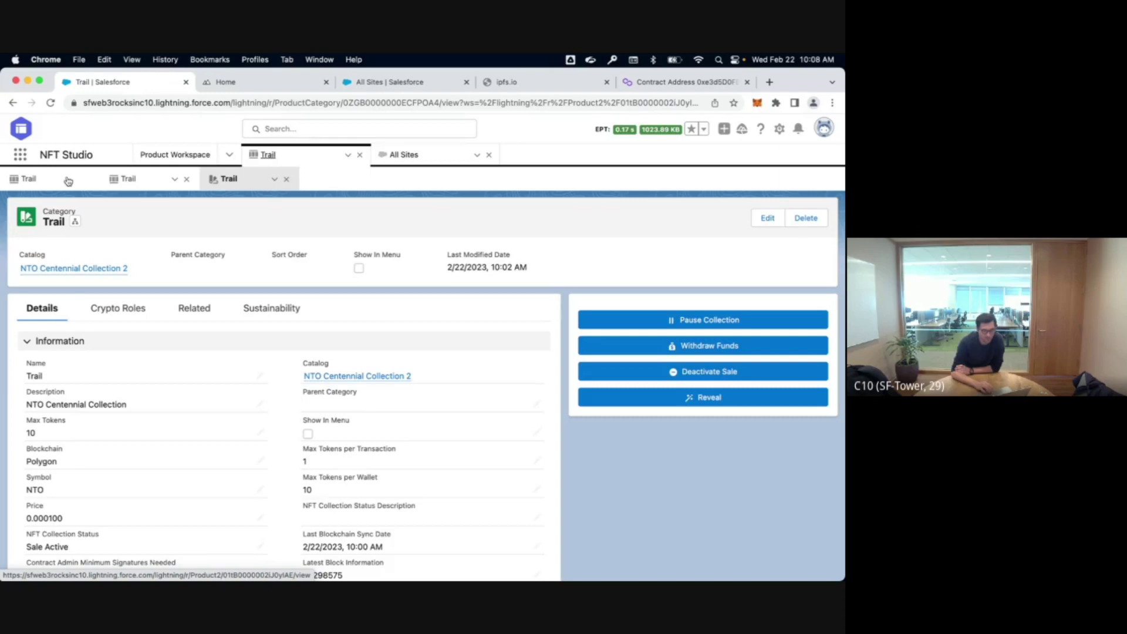
{"action": "left_click", "coordinate": [169, 158]}
{"action": "left_click", "coordinate": [278, 162]}
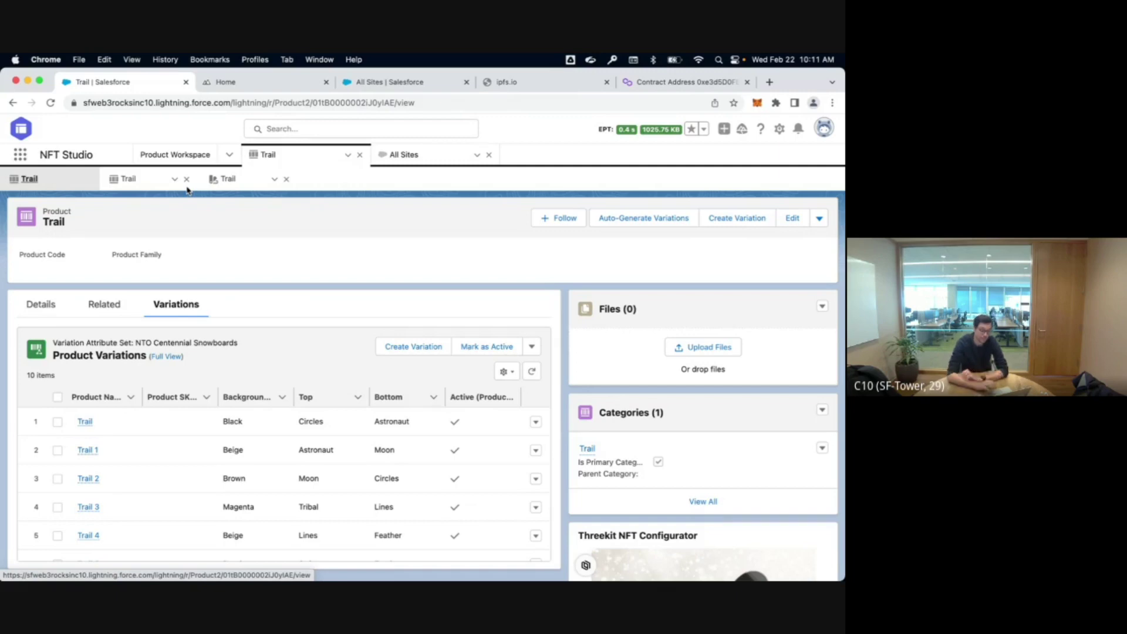
{"action": "left_click", "coordinate": [224, 179]}
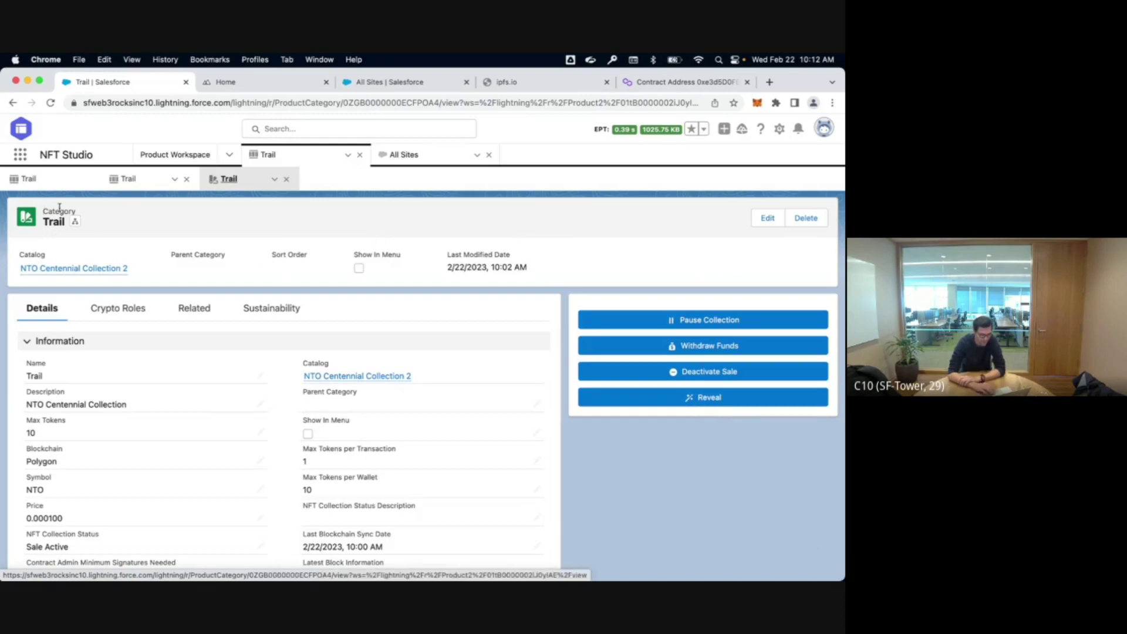
{"action": "left_click", "coordinate": [54, 182]}
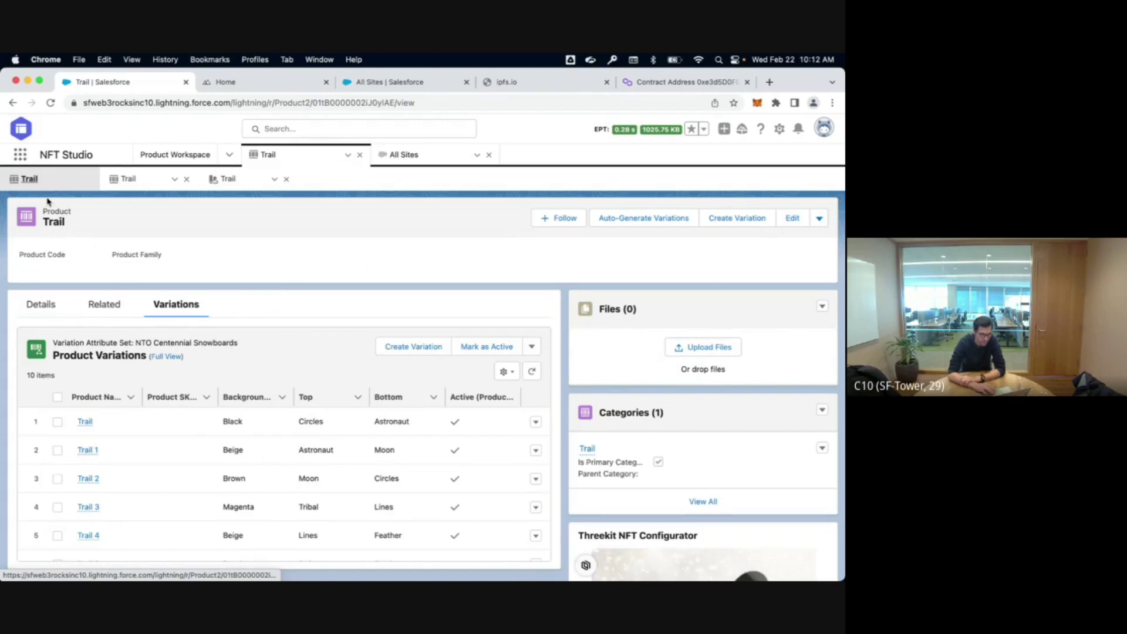
Step: Search the apps and items for "crypto prod" and open the Crypto Products list
{"action": "left_click", "coordinate": [20, 155]}
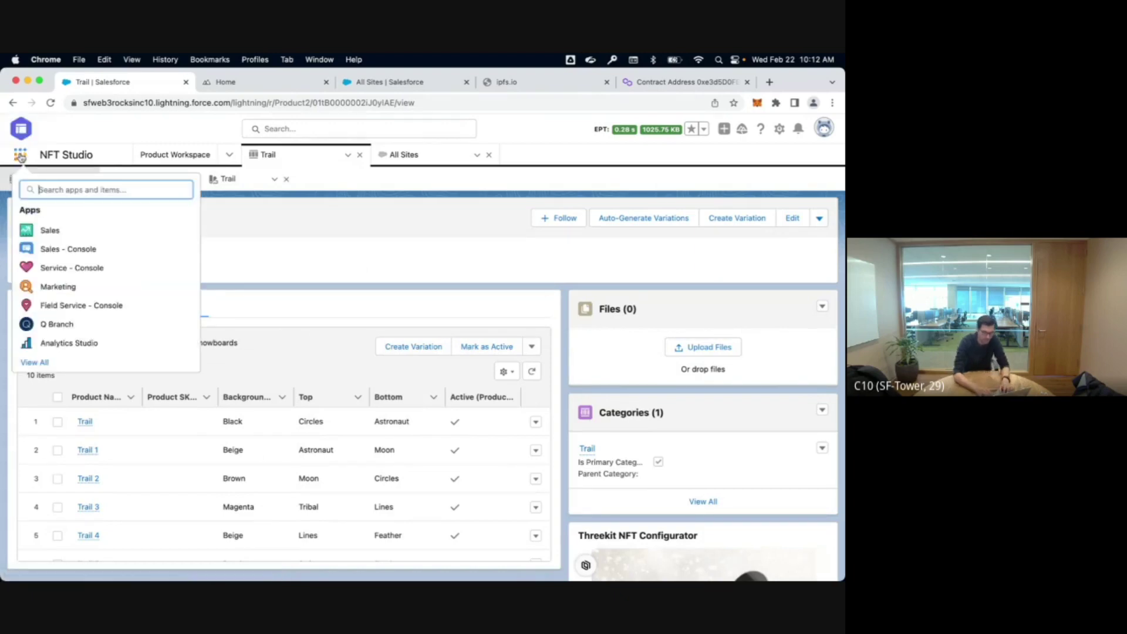
{"action": "type", "text": "cry"}
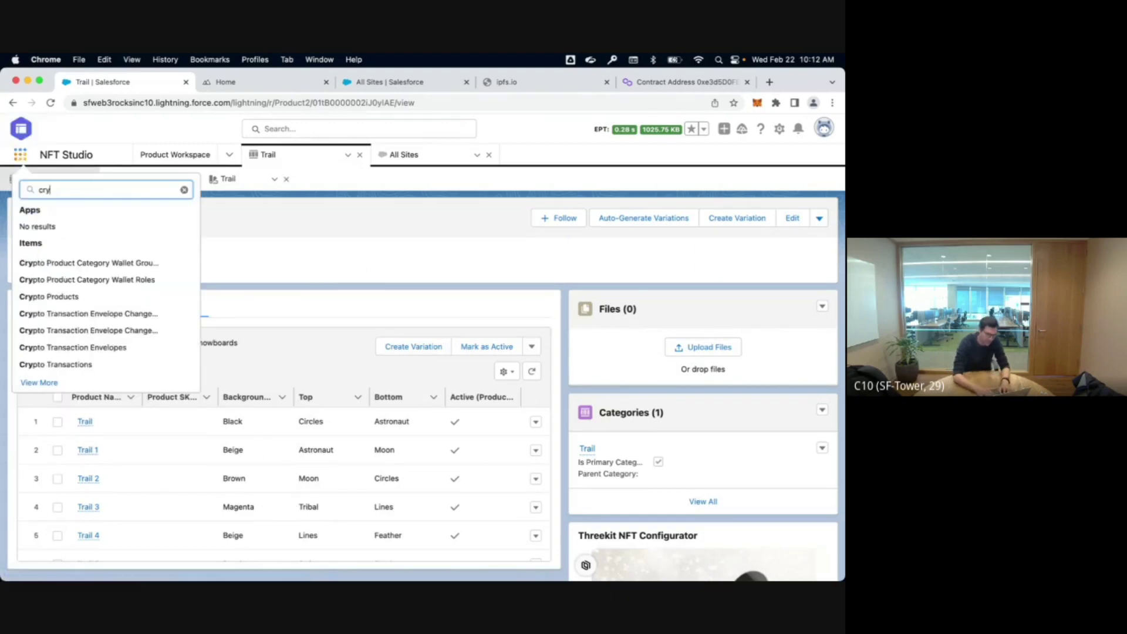
{"action": "type", "text": "pto"}
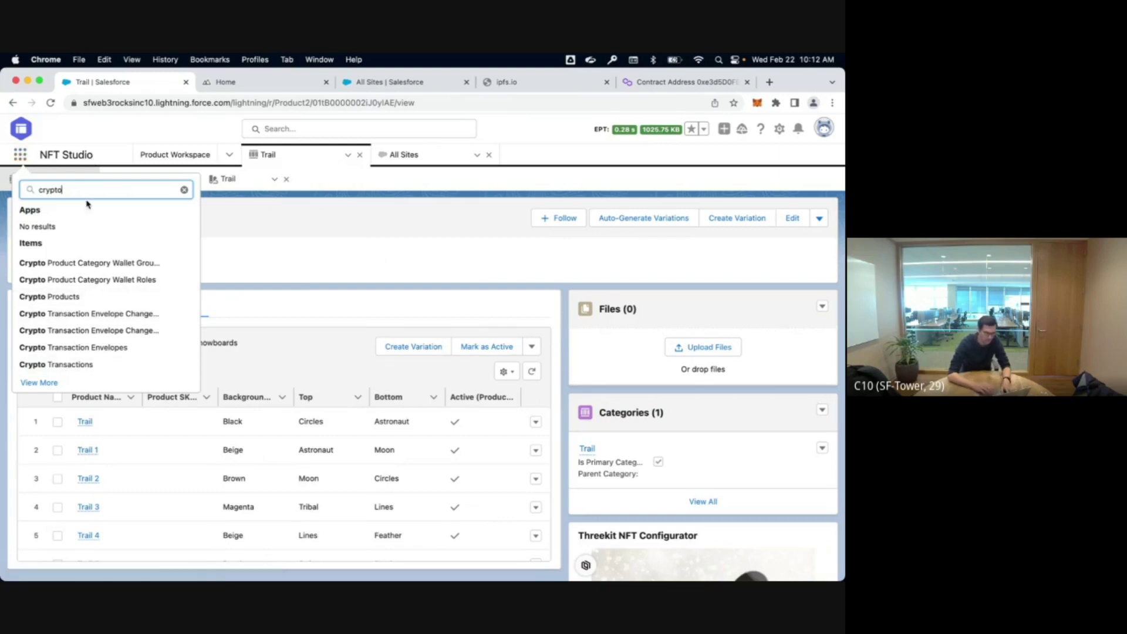
{"action": "type", "text": " prod"}
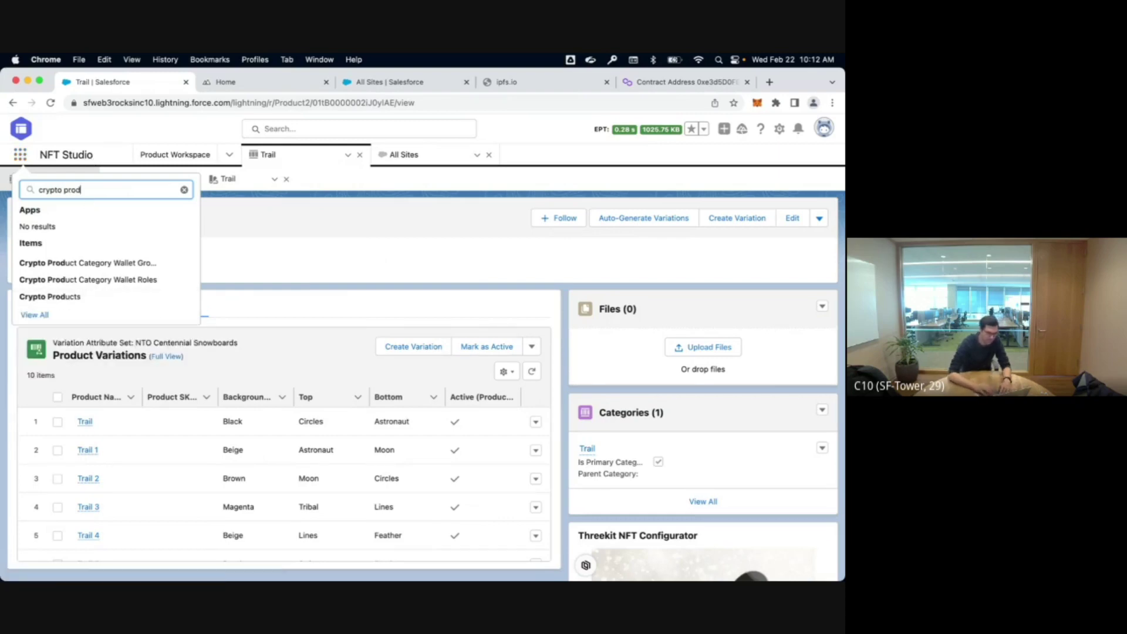
{"action": "left_click", "coordinate": [65, 301]}
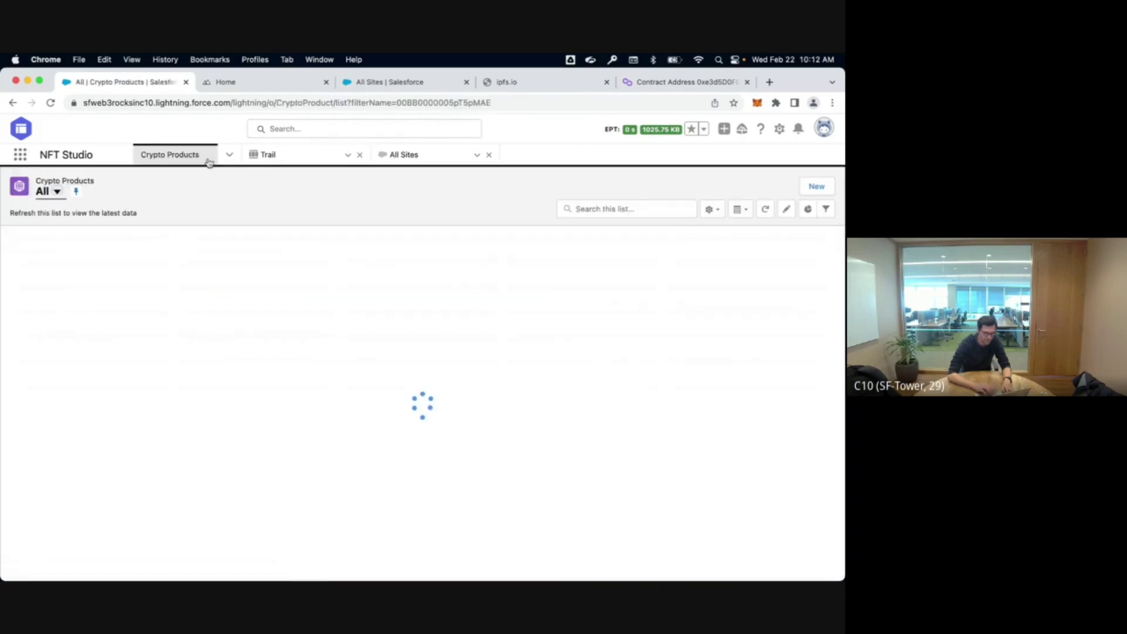
Step: Search the apps and items for "crypto wallet" and open the Crypto Wallets list
{"action": "left_click", "coordinate": [19, 154]}
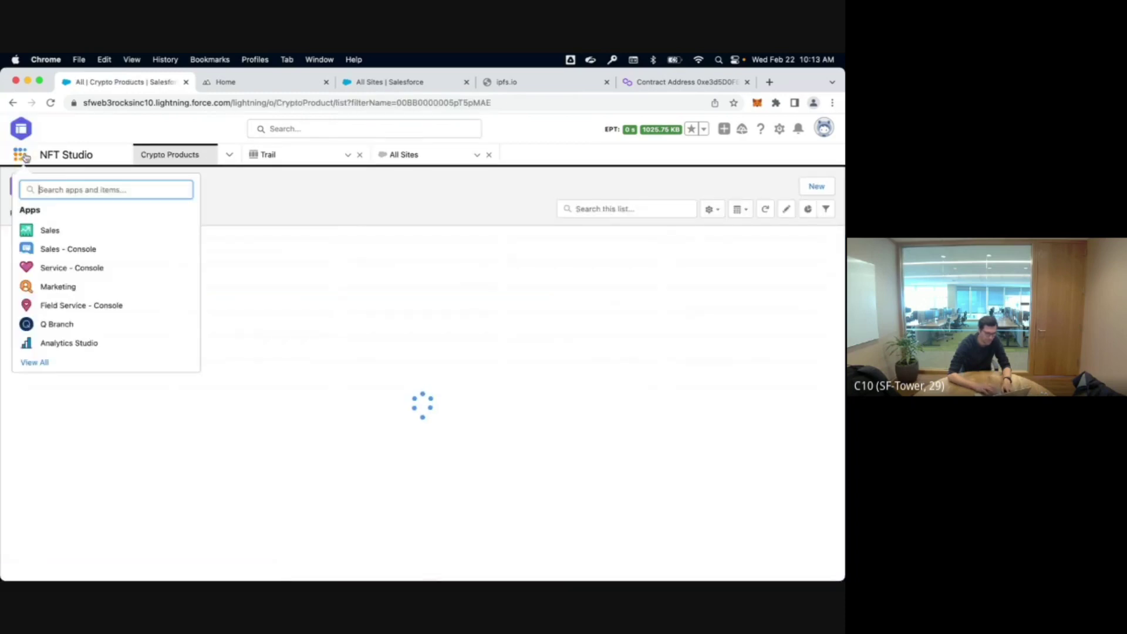
{"action": "type", "text": "c"}
{"action": "type", "text": "rypto wa"}
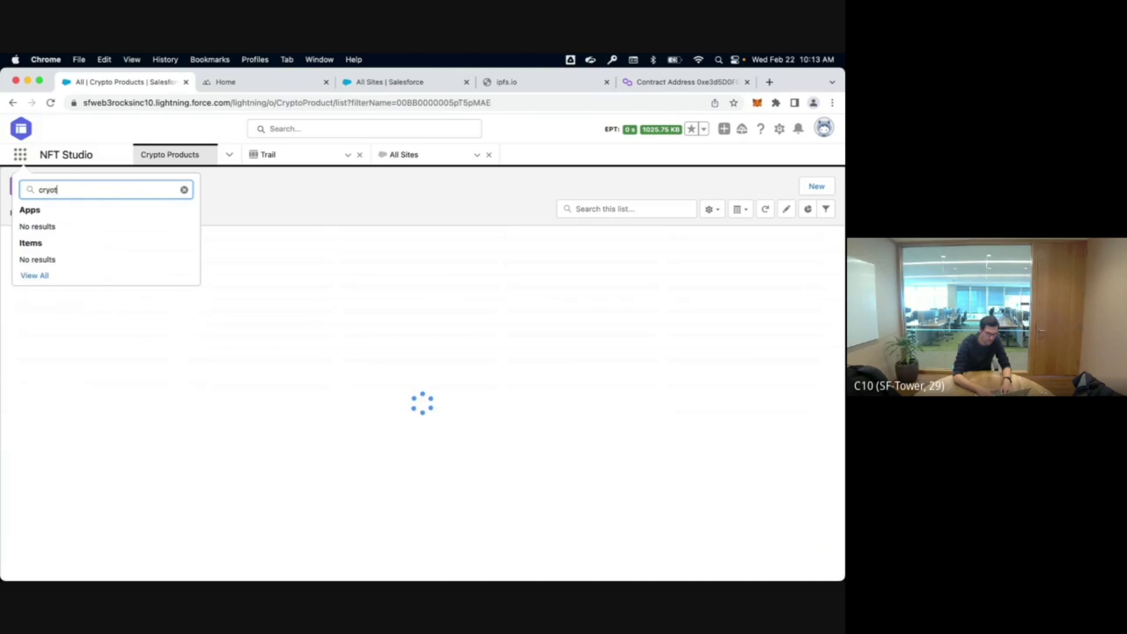
{"action": "type", "text": "llet"}
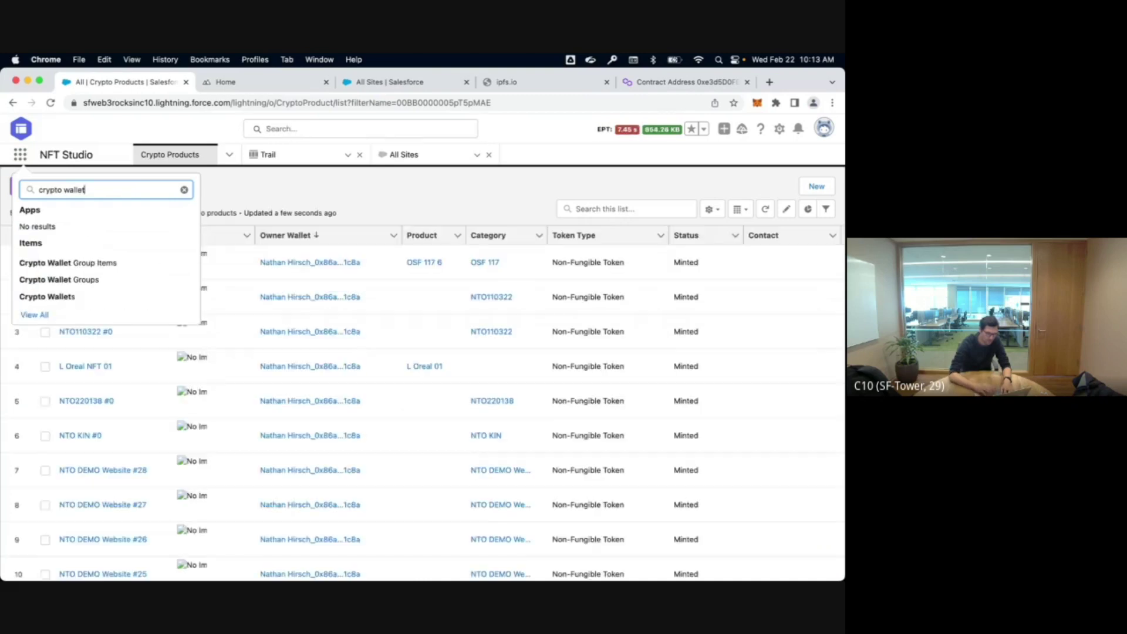
{"action": "left_click", "coordinate": [59, 296]}
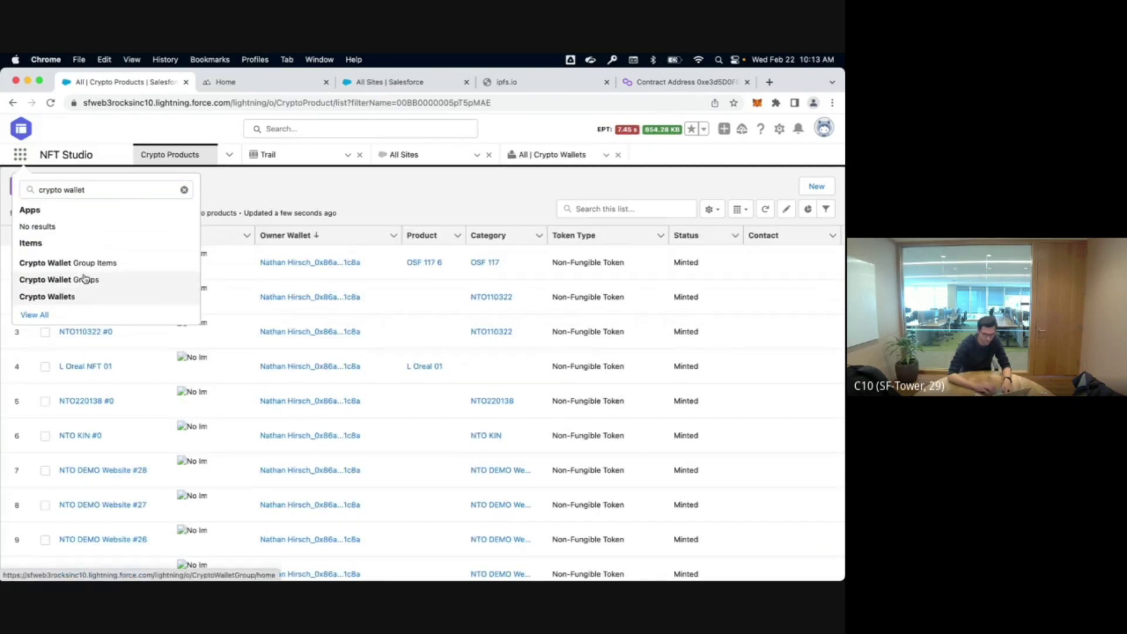
{"action": "left_click", "coordinate": [541, 156]}
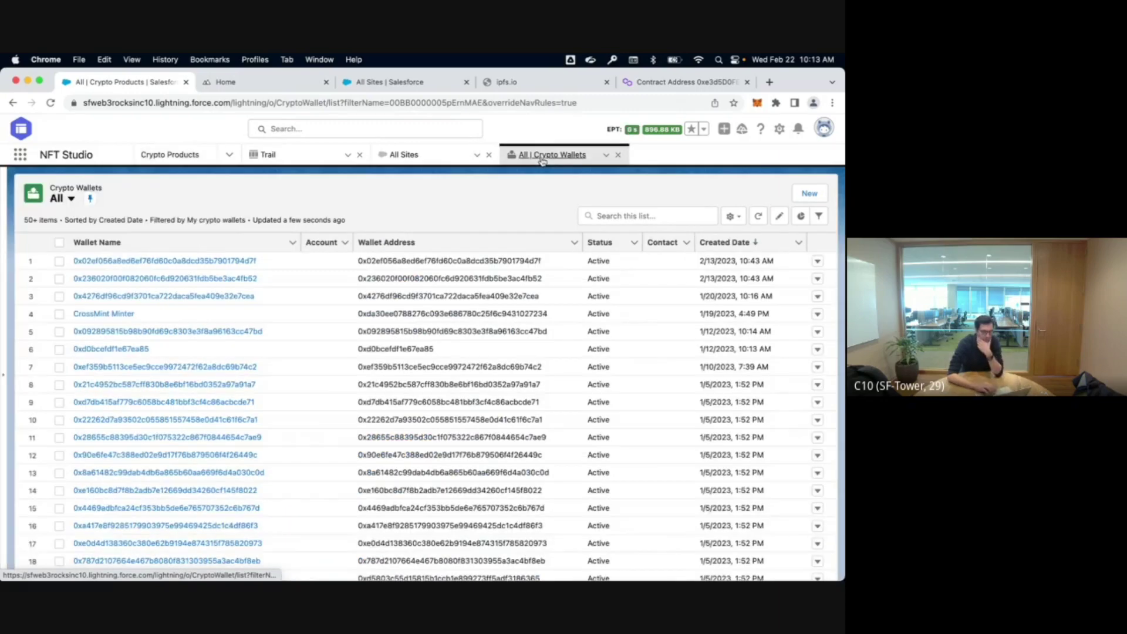
Step: Open the first wallet in the list and review its wallet address, details and risk information
{"action": "left_click", "coordinate": [171, 263]}
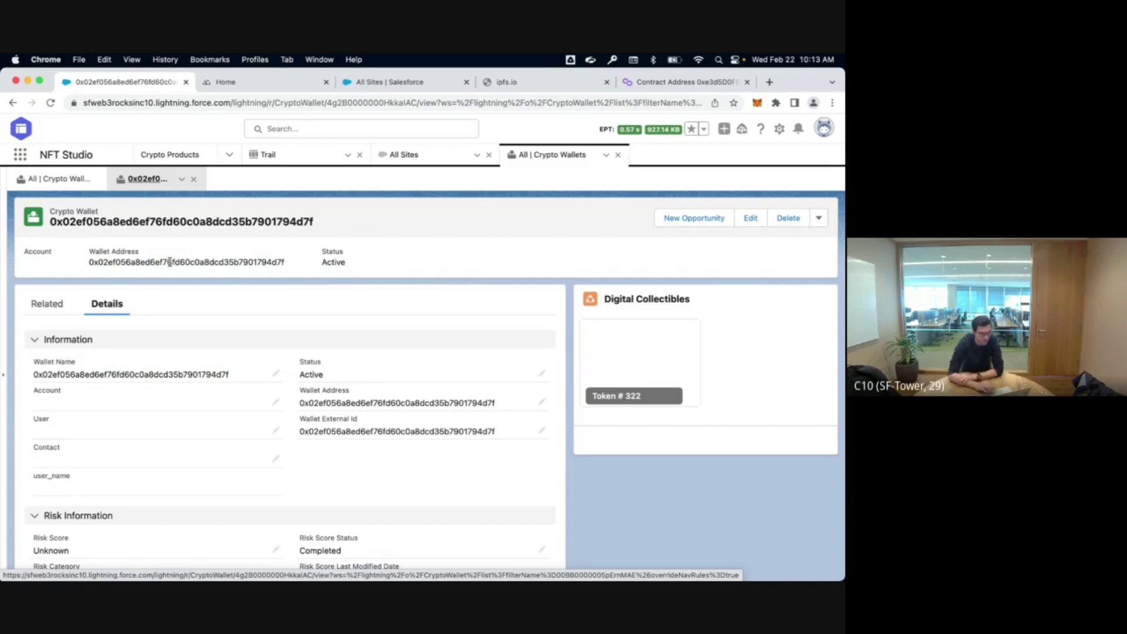
{"action": "left_click", "coordinate": [89, 262]}
{"action": "left_click_drag", "start_coordinate": [89, 261], "coordinate": [293, 252]}
{"action": "scroll", "coordinate": [296, 381], "scroll_direction": "down", "scroll_amount": 2}
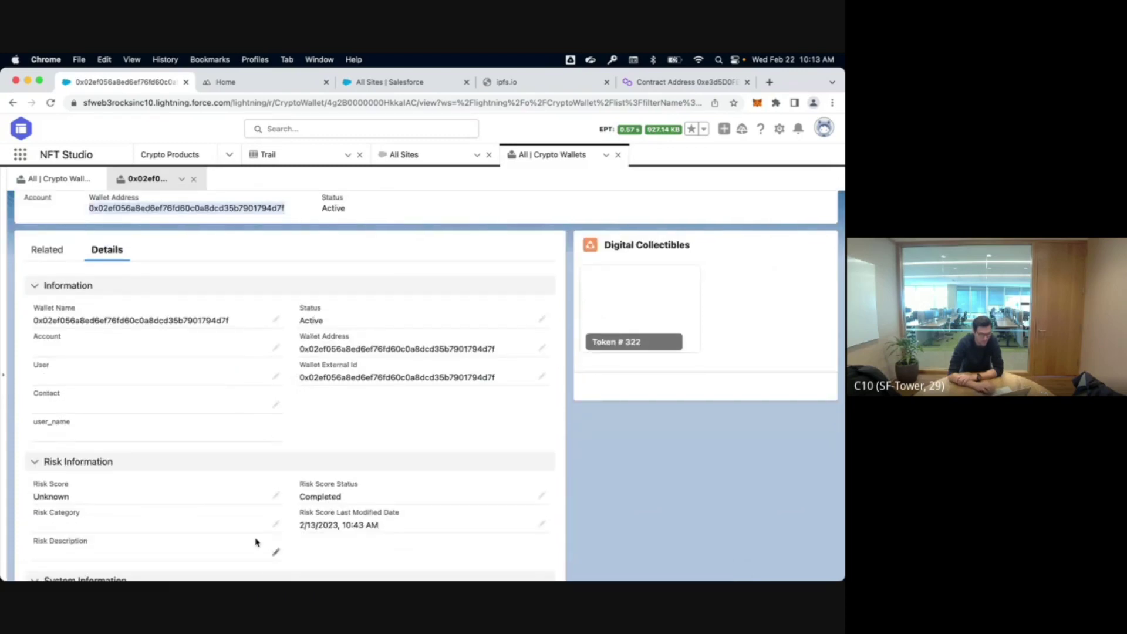
{"action": "scroll", "coordinate": [273, 546], "scroll_direction": "down", "scroll_amount": 1}
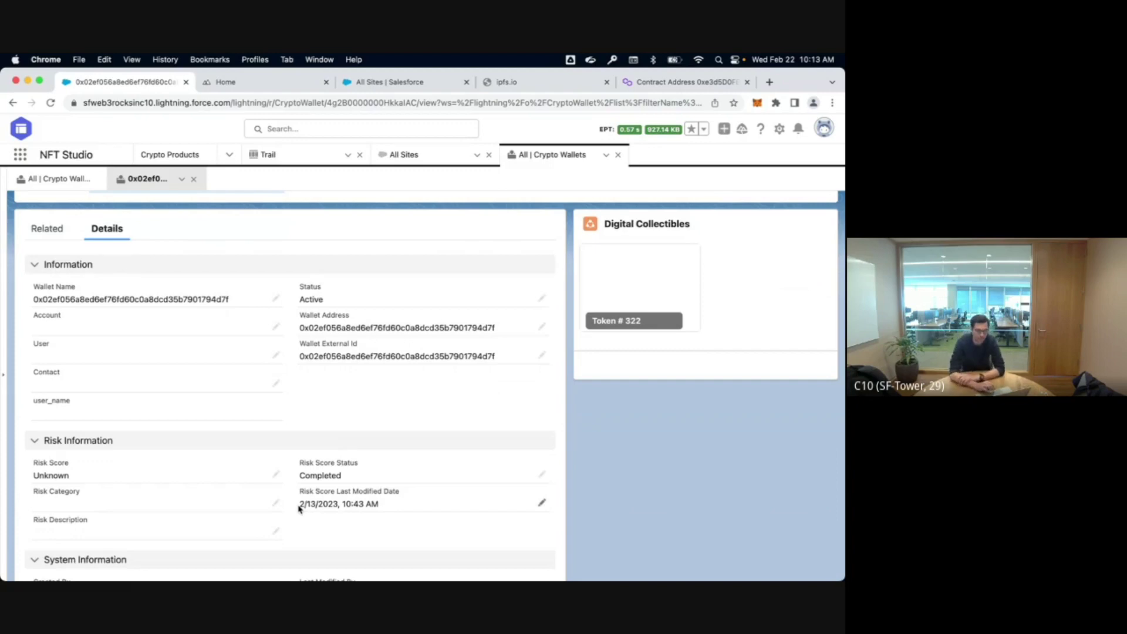
Step: Check which status options the wallet record offers, including Denied and Inactive, and cancel the edit
{"action": "left_click", "coordinate": [541, 299]}
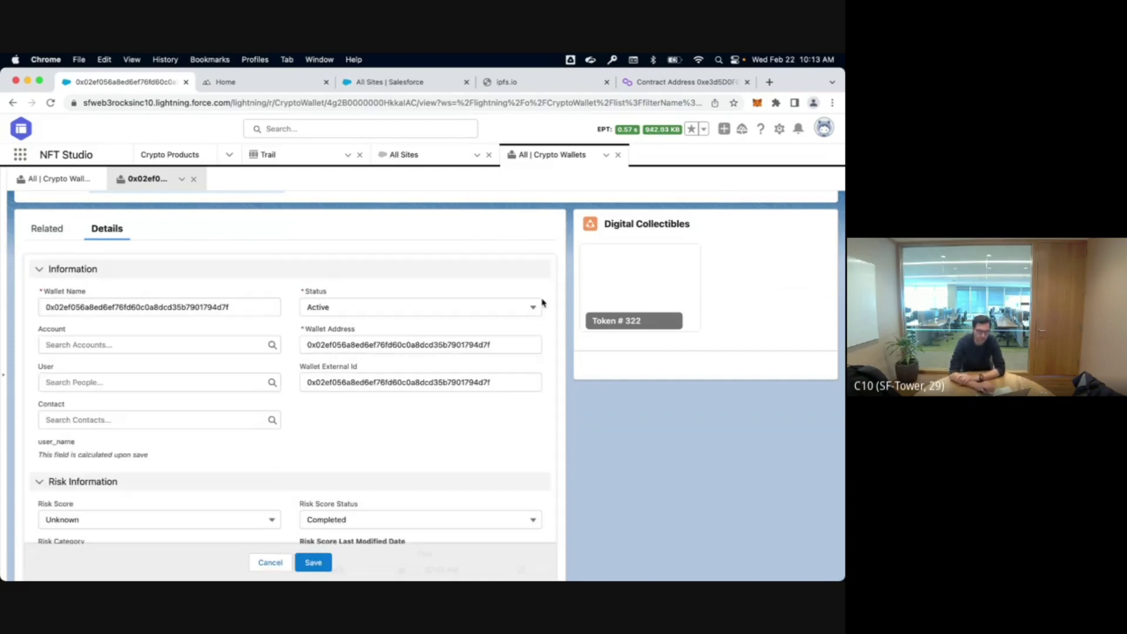
{"action": "left_click", "coordinate": [442, 314]}
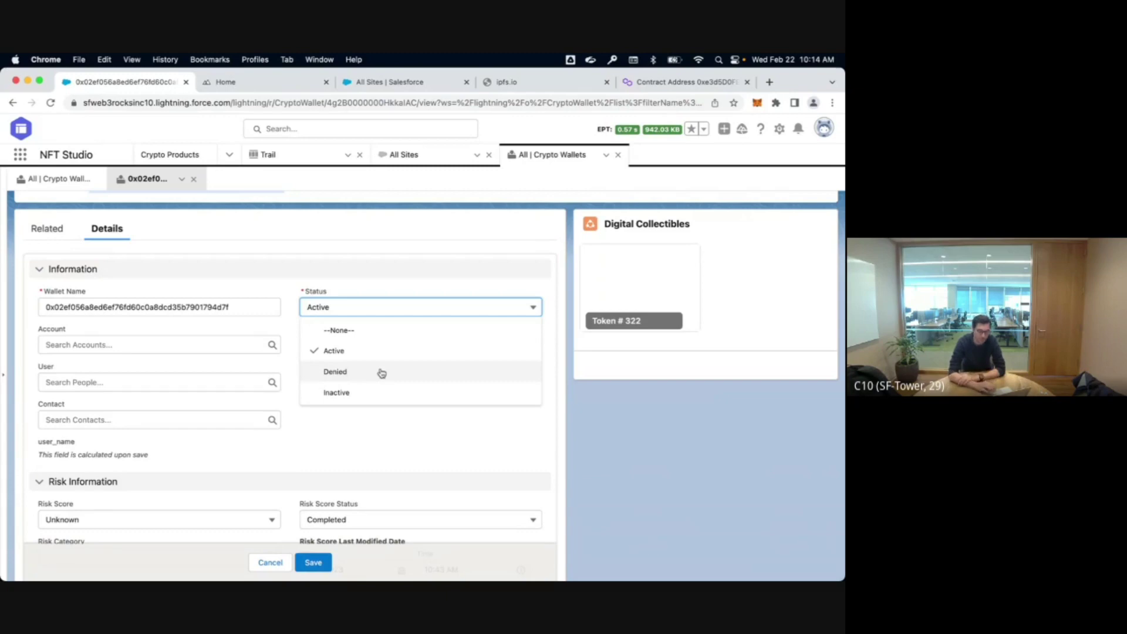
{"action": "left_click", "coordinate": [350, 277]}
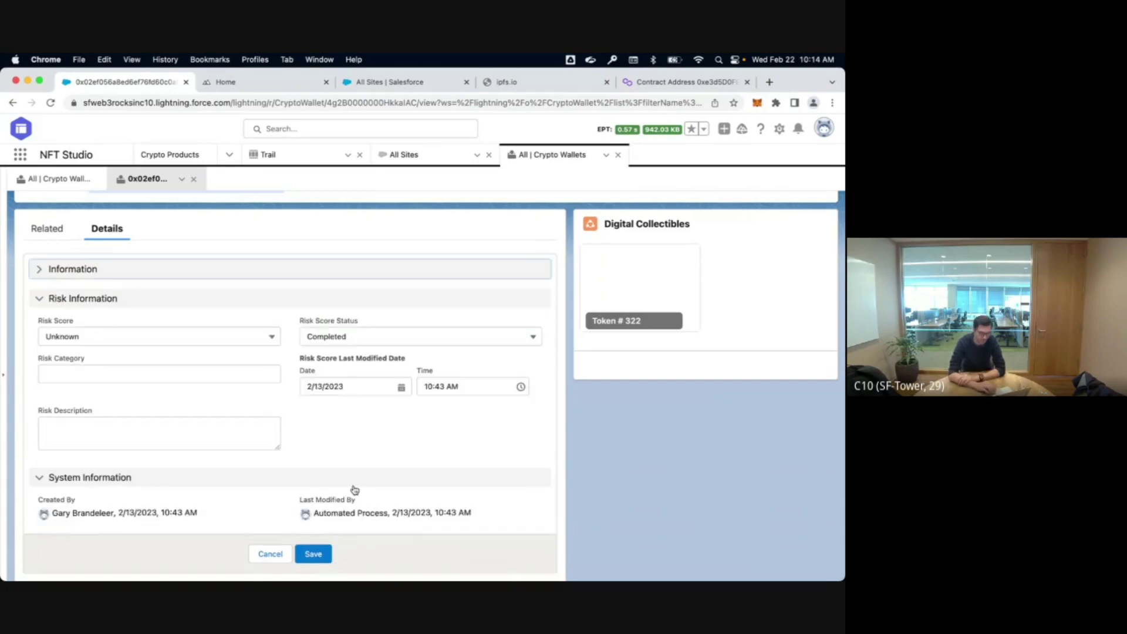
{"action": "left_click", "coordinate": [403, 269]}
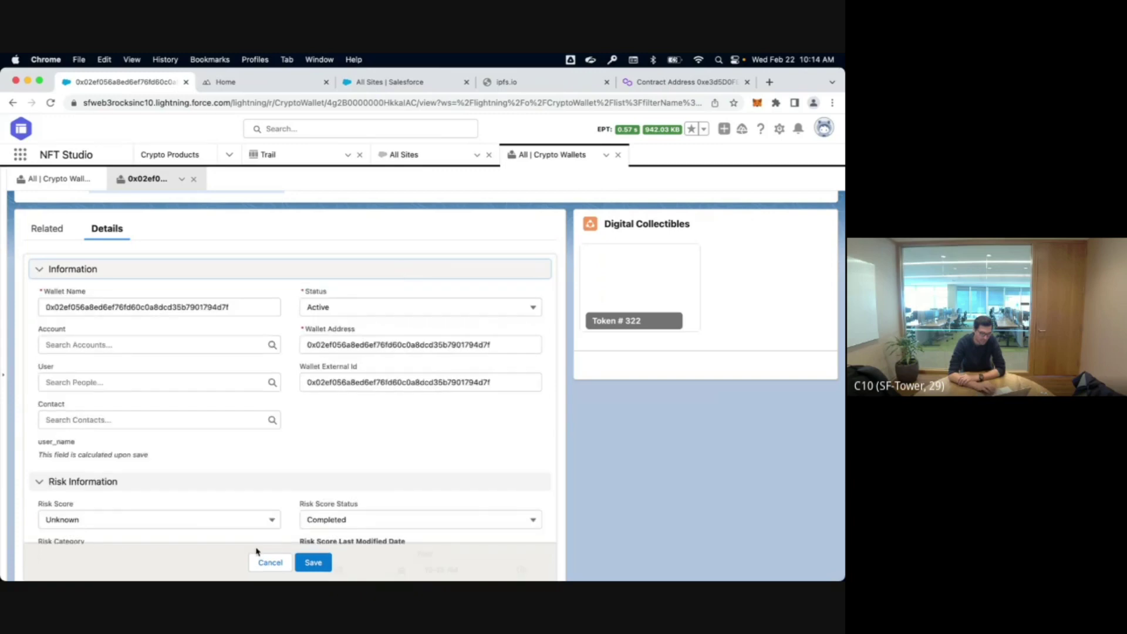
{"action": "left_click", "coordinate": [258, 551]}
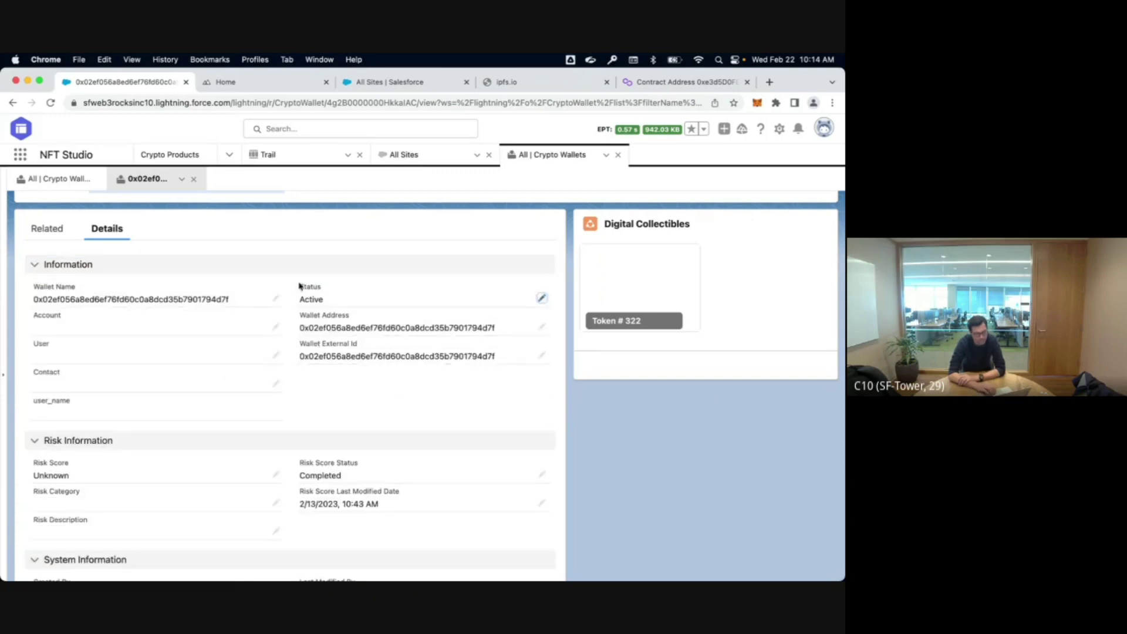
{"action": "scroll", "coordinate": [217, 339], "scroll_direction": "up", "scroll_amount": 3}
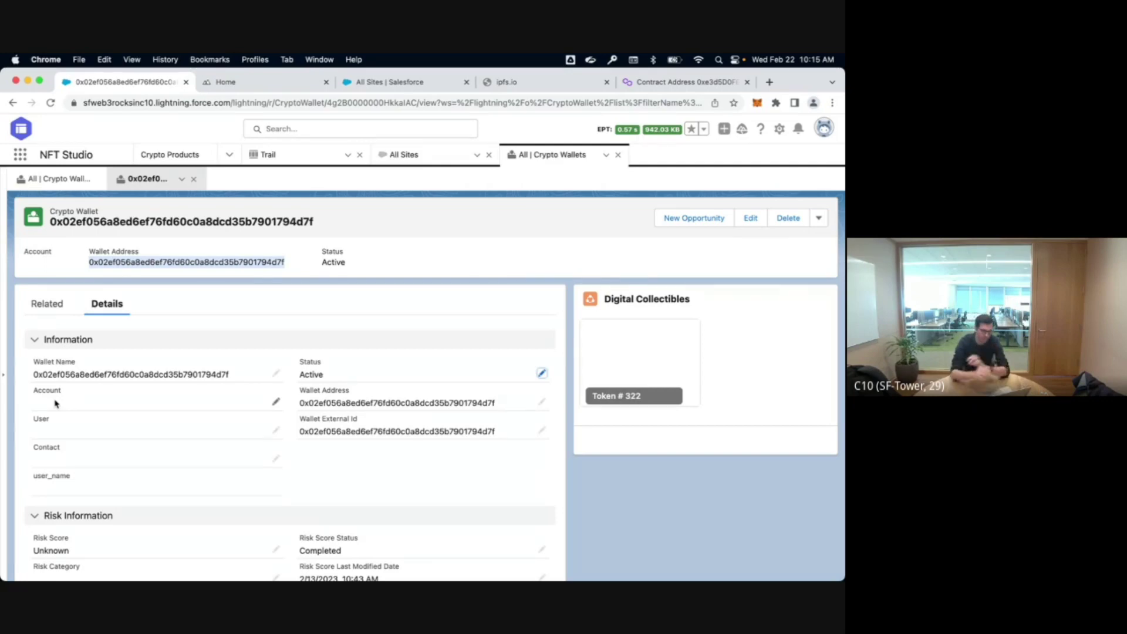
Step: Open the crypto product OSF 117 #0 and review its minter wallet, owner wallet and metadata URL alongside the wallet record
{"action": "left_click", "coordinate": [185, 161]}
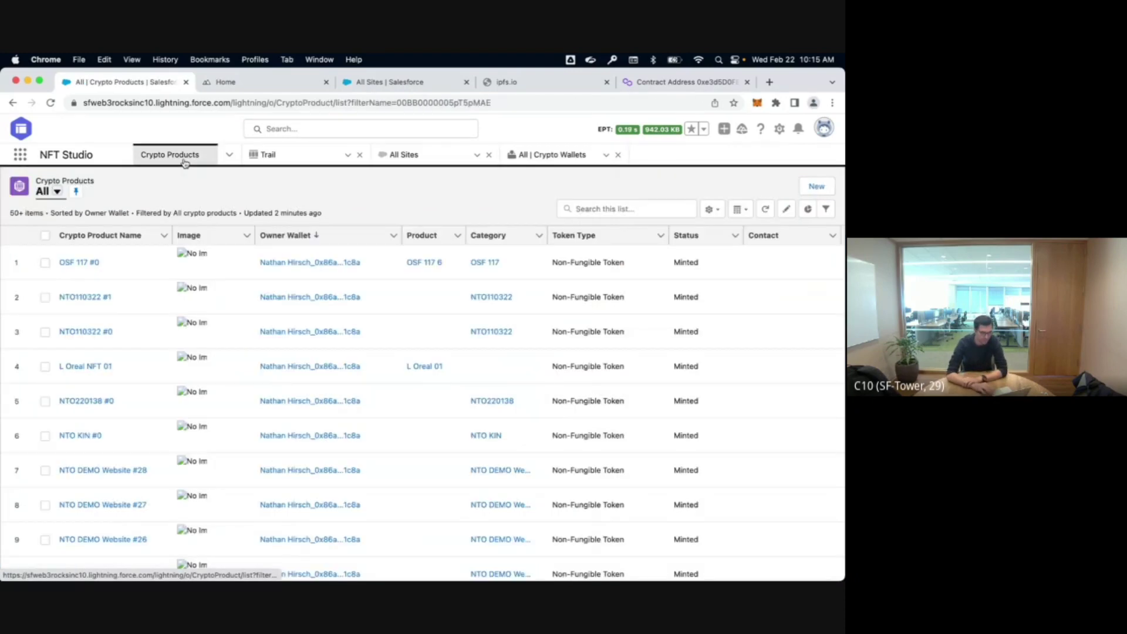
{"action": "left_click", "coordinate": [78, 263]}
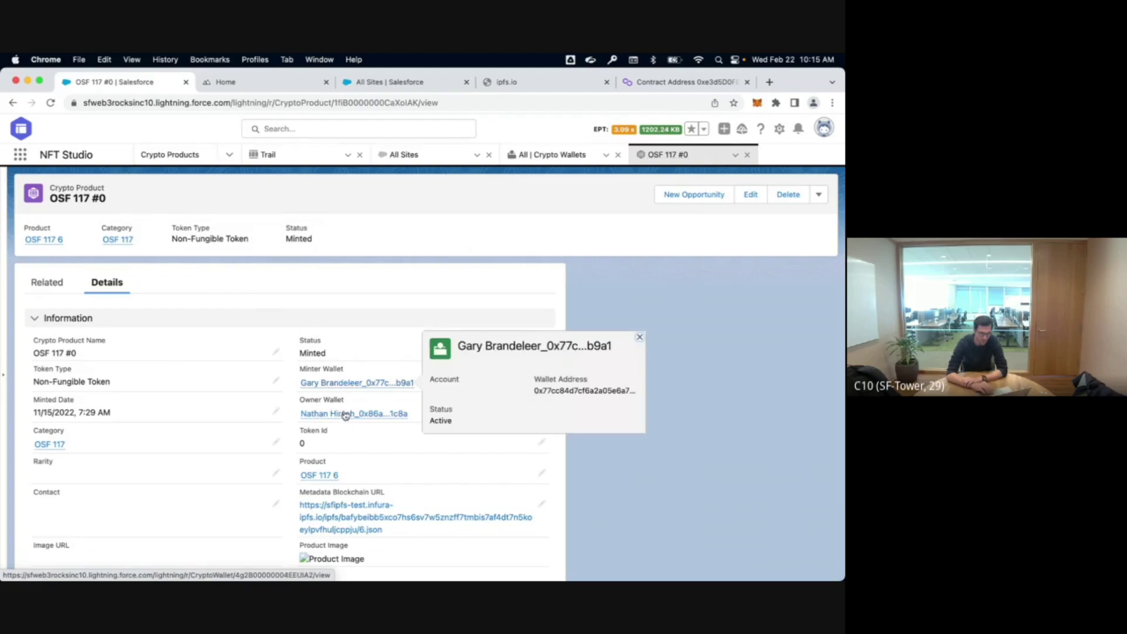
{"action": "mouse_move", "coordinate": [369, 414]}
{"action": "mouse_move", "coordinate": [314, 388]}
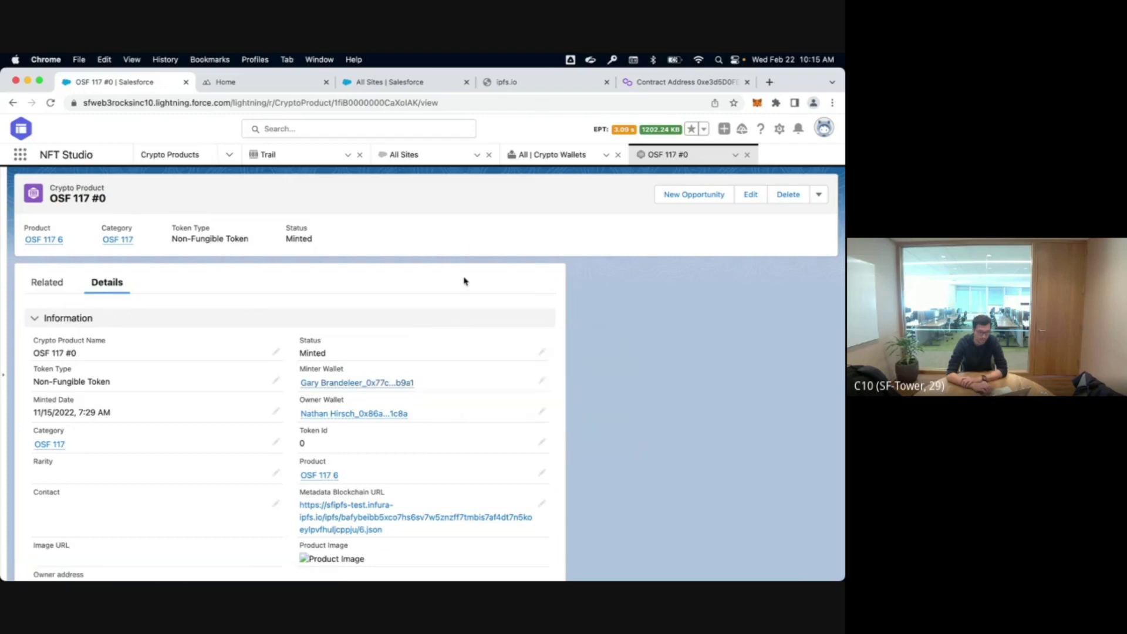
{"action": "scroll", "coordinate": [464, 280], "scroll_direction": "down", "scroll_amount": 3}
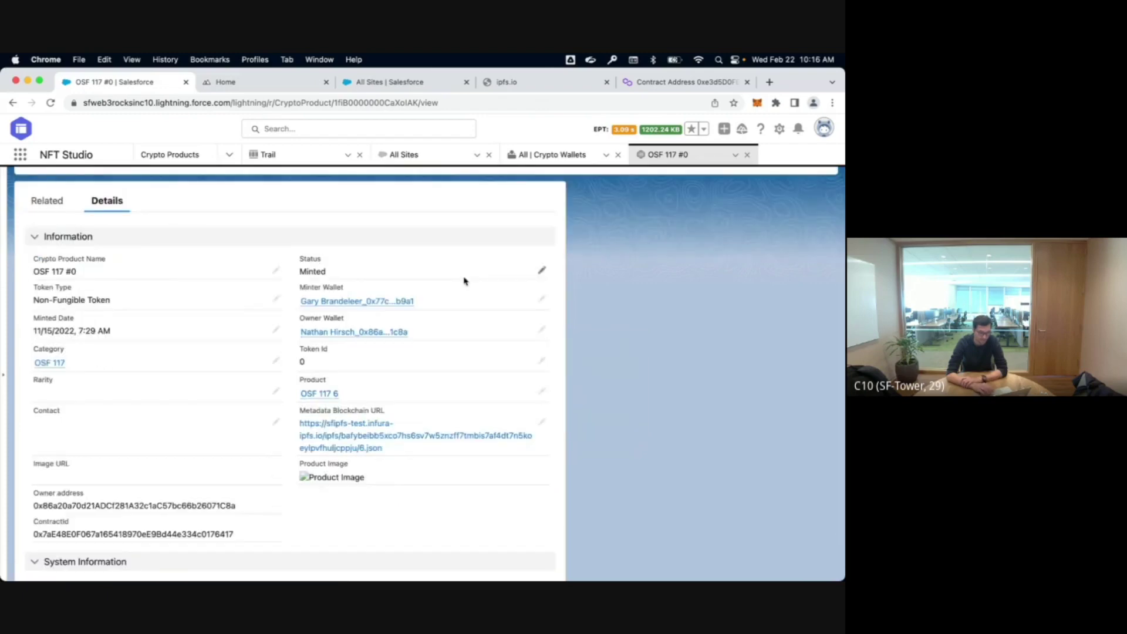
{"action": "scroll", "coordinate": [463, 281], "scroll_direction": "down", "scroll_amount": 2}
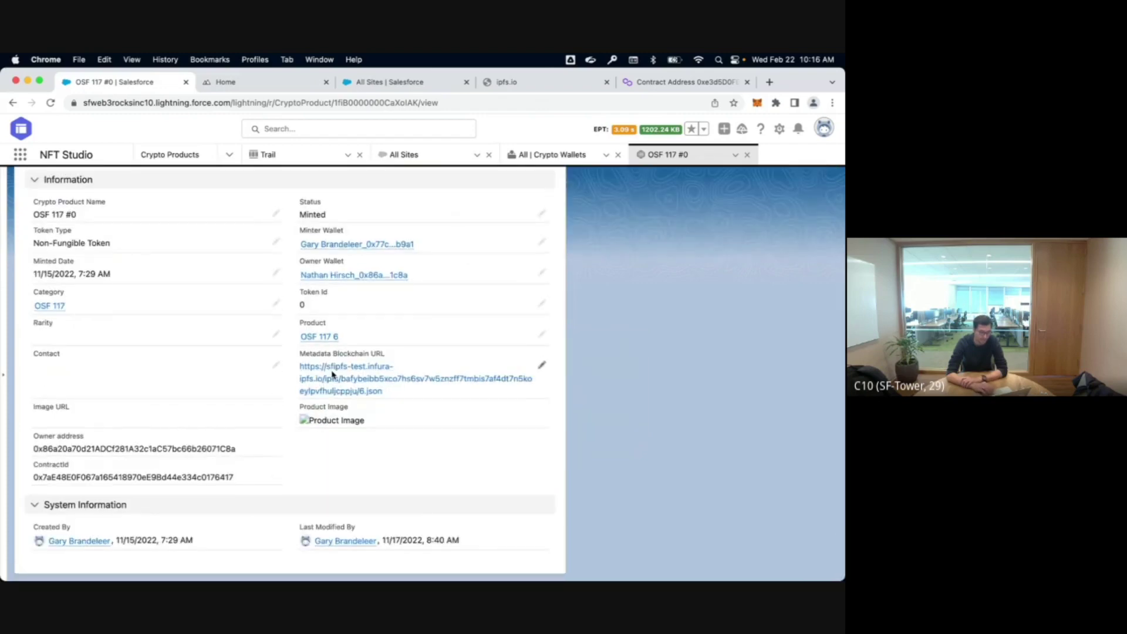
{"action": "scroll", "coordinate": [335, 377], "scroll_direction": "up", "scroll_amount": 3}
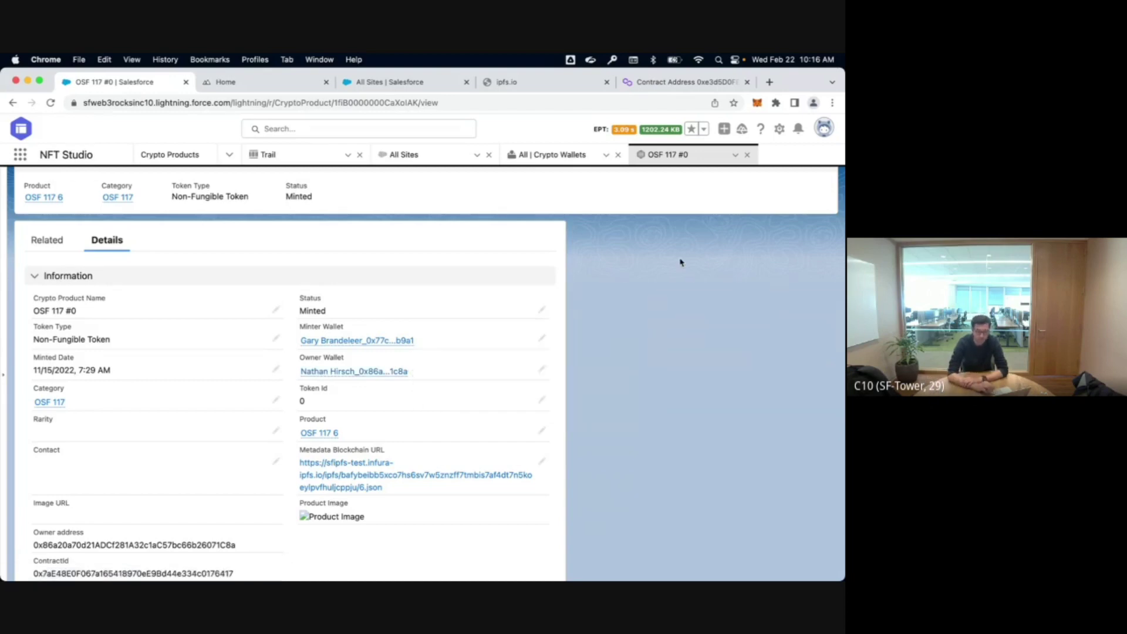
{"action": "scroll", "coordinate": [681, 262], "scroll_direction": "up", "scroll_amount": 2}
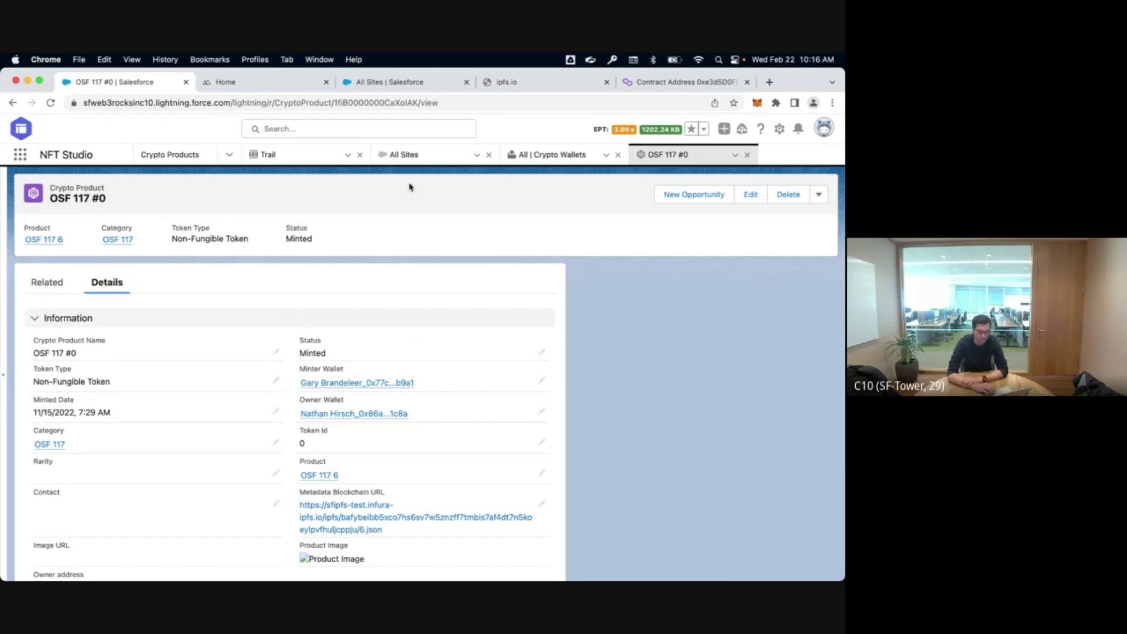
{"action": "left_click", "coordinate": [541, 156]}
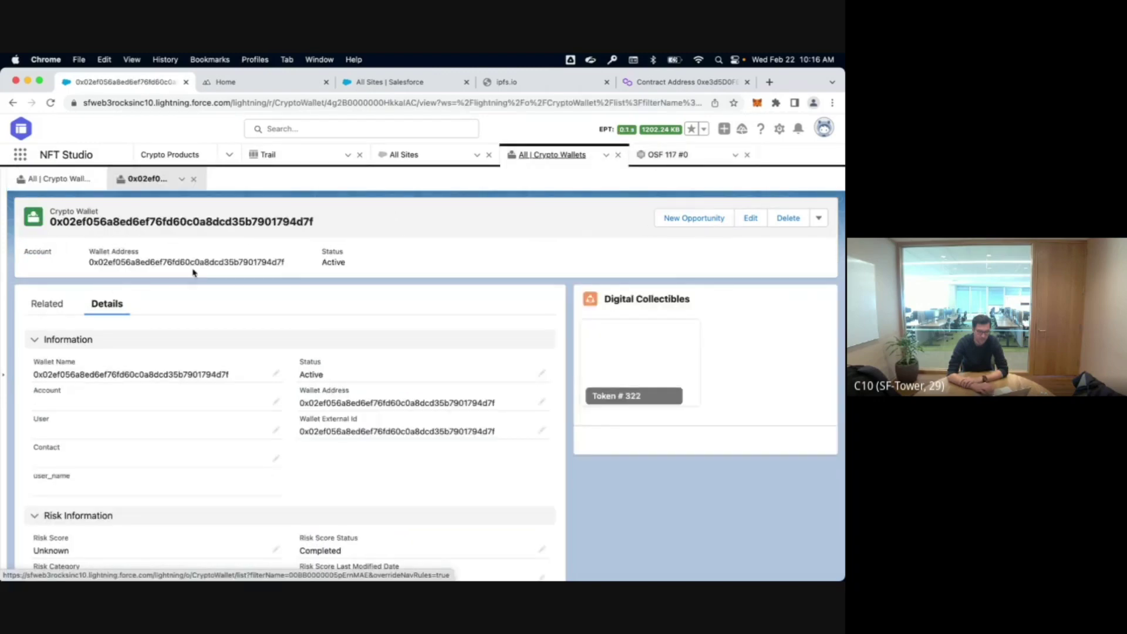
{"action": "left_click", "coordinate": [663, 157]}
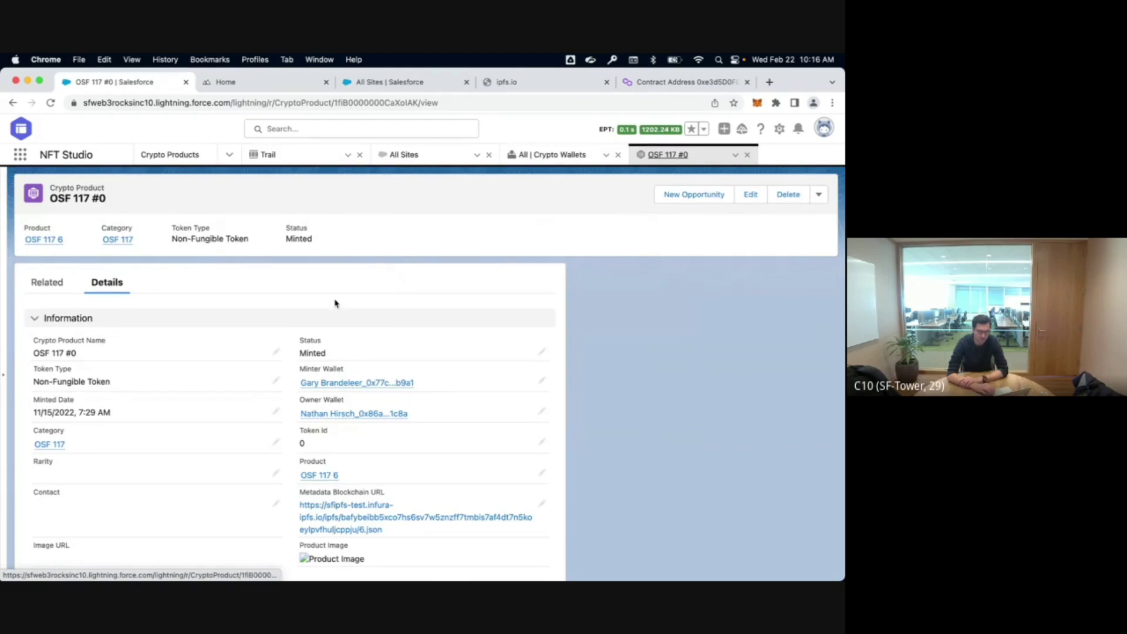
Step: Start a new category of type Import Collection from the Categories list and enter edfweewrew as its name
{"action": "left_click", "coordinate": [228, 155]}
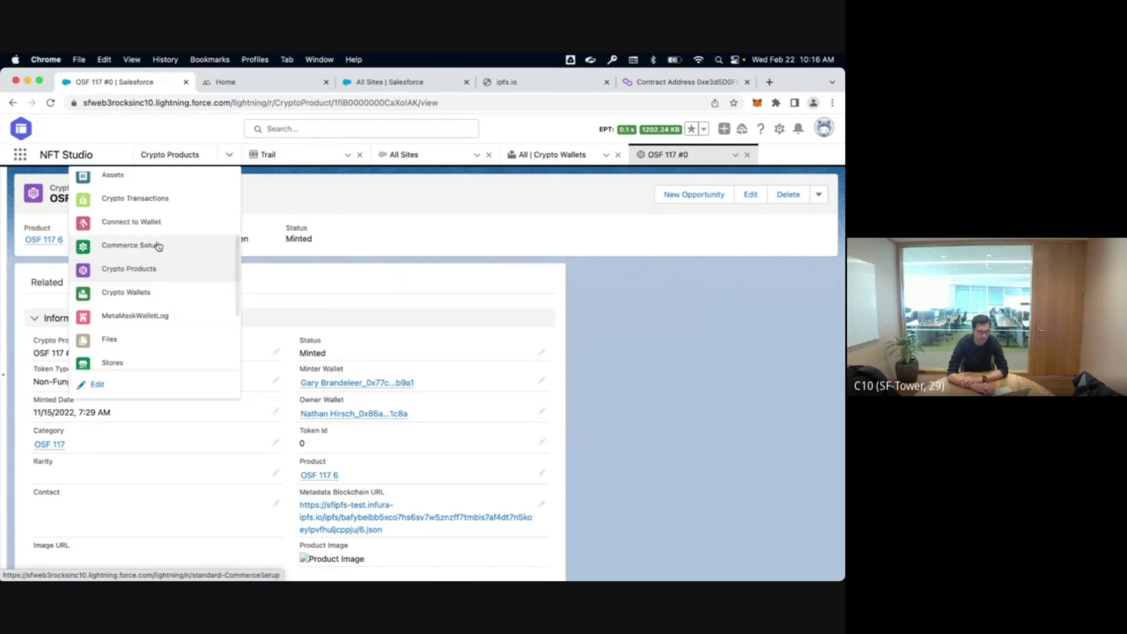
{"action": "scroll", "coordinate": [157, 246], "scroll_direction": "up", "scroll_amount": 5}
{"action": "left_click", "coordinate": [119, 224]}
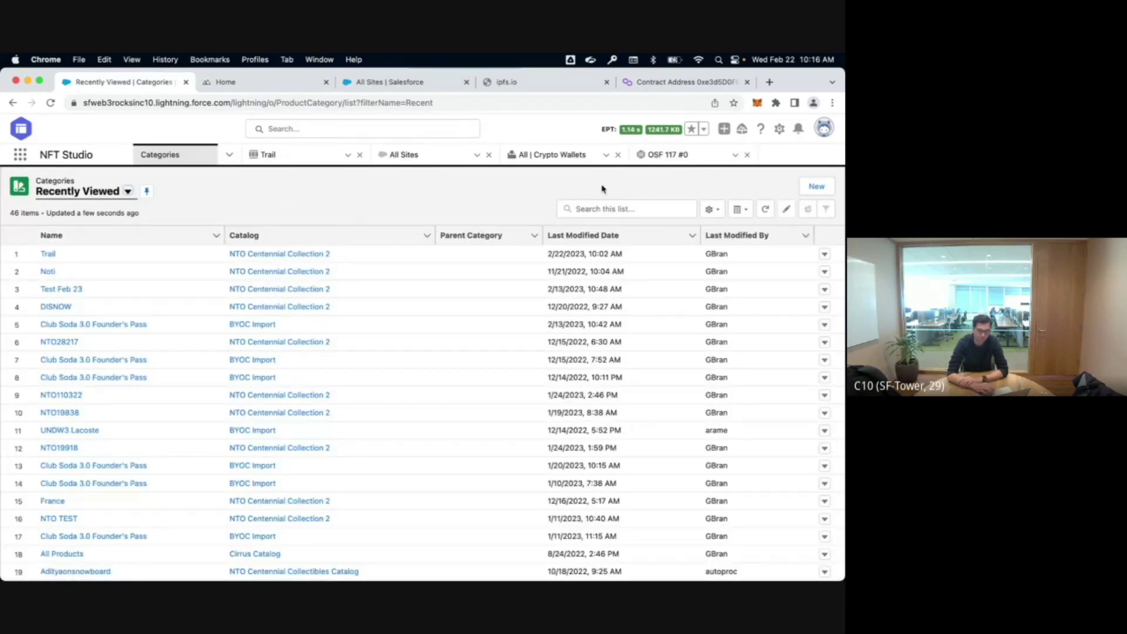
{"action": "left_click", "coordinate": [824, 190]}
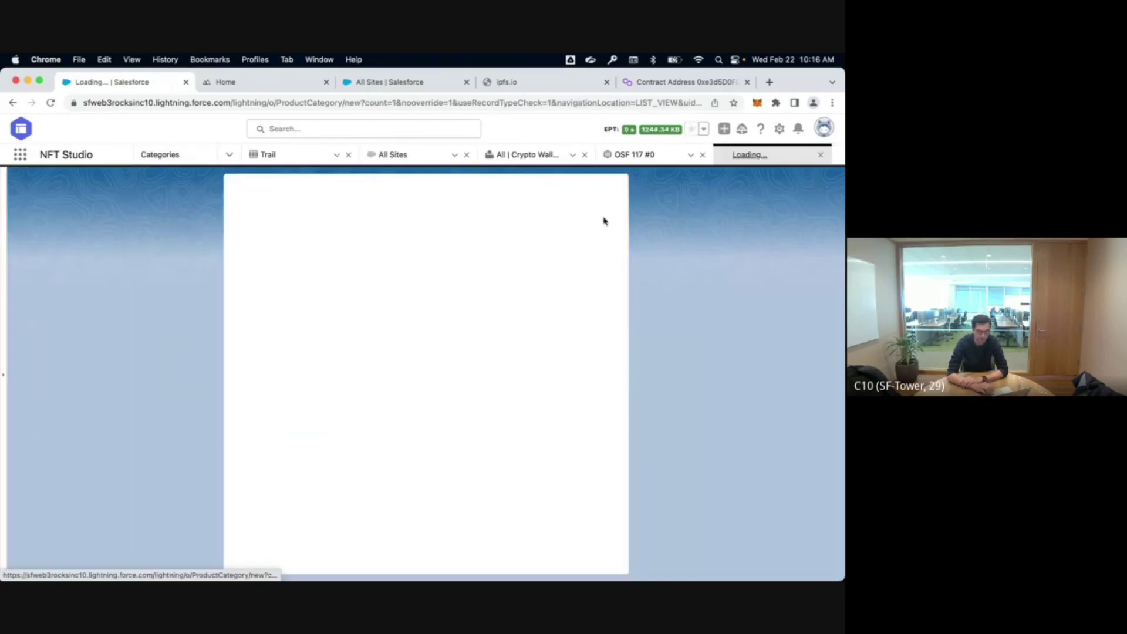
{"action": "left_click", "coordinate": [449, 555]}
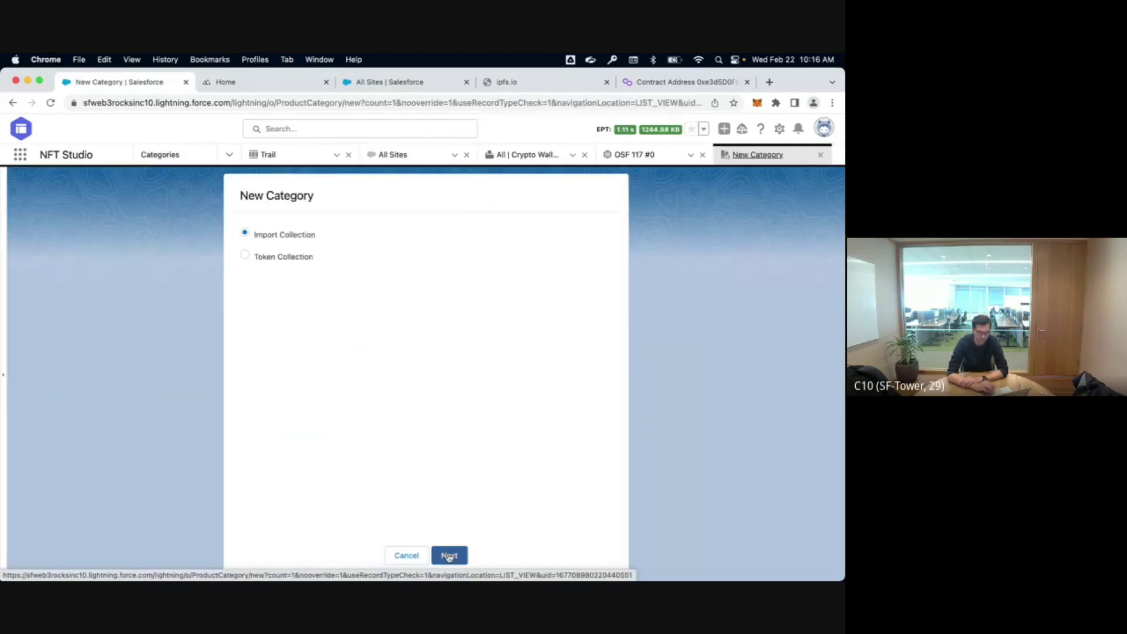
{"action": "type", "text": "edfweewrew"}
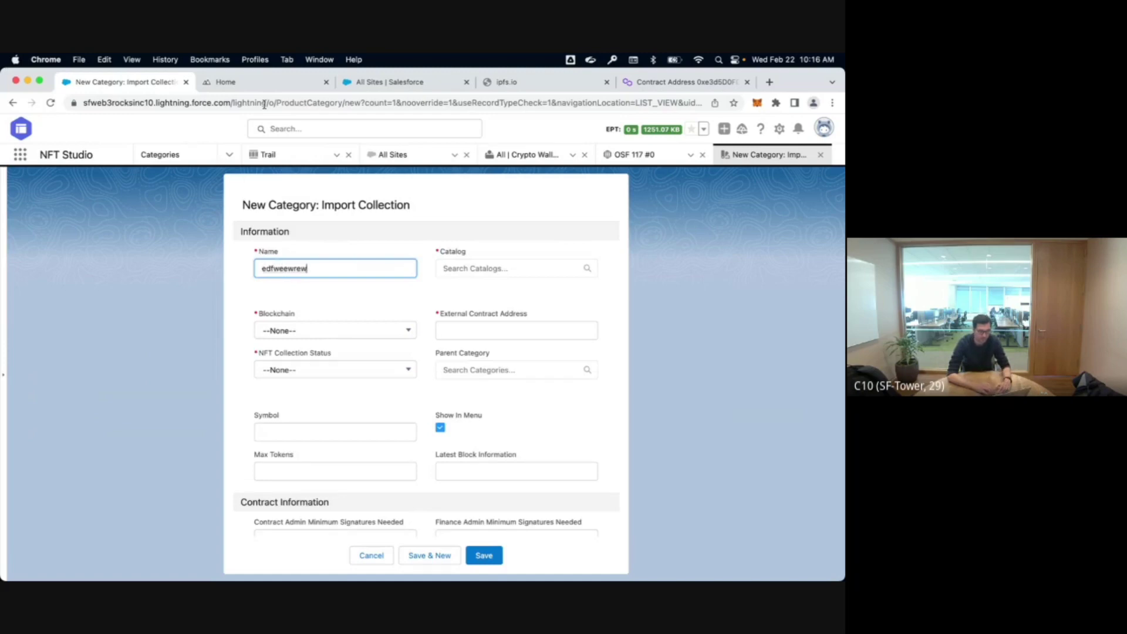
Step: Open the Club Soda 3.0 Founder's Pass contract page on Polygonscan in the Home browser tab and copy its contract address
{"action": "left_click", "coordinate": [258, 87]}
{"action": "left_click", "coordinate": [254, 98]}
{"action": "type", "text": "popul"}
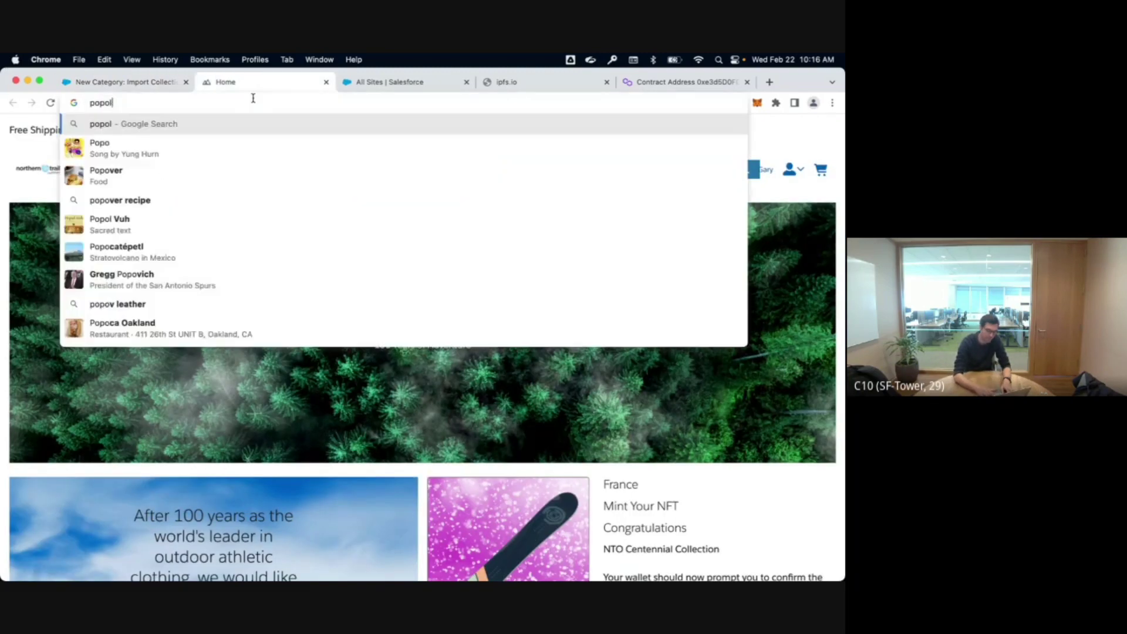
{"action": "key", "text": "BackSpace"}
{"action": "key", "text": "BackSpace"}
{"action": "key", "text": "BackSpace"}
{"action": "type", "text": "l"}
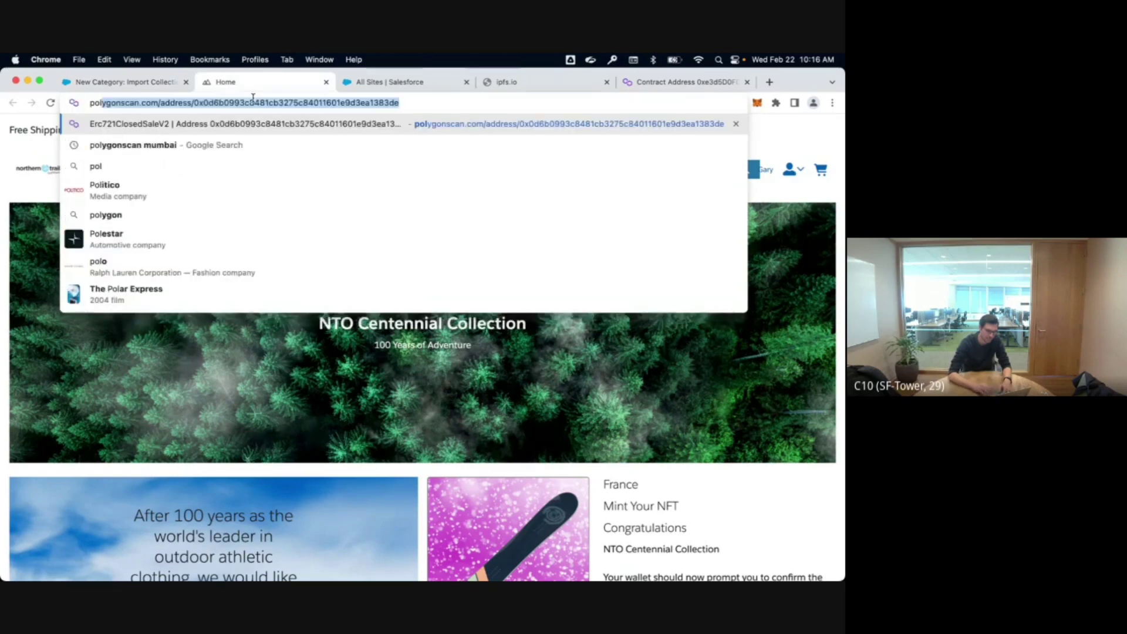
{"action": "key", "text": "Return"}
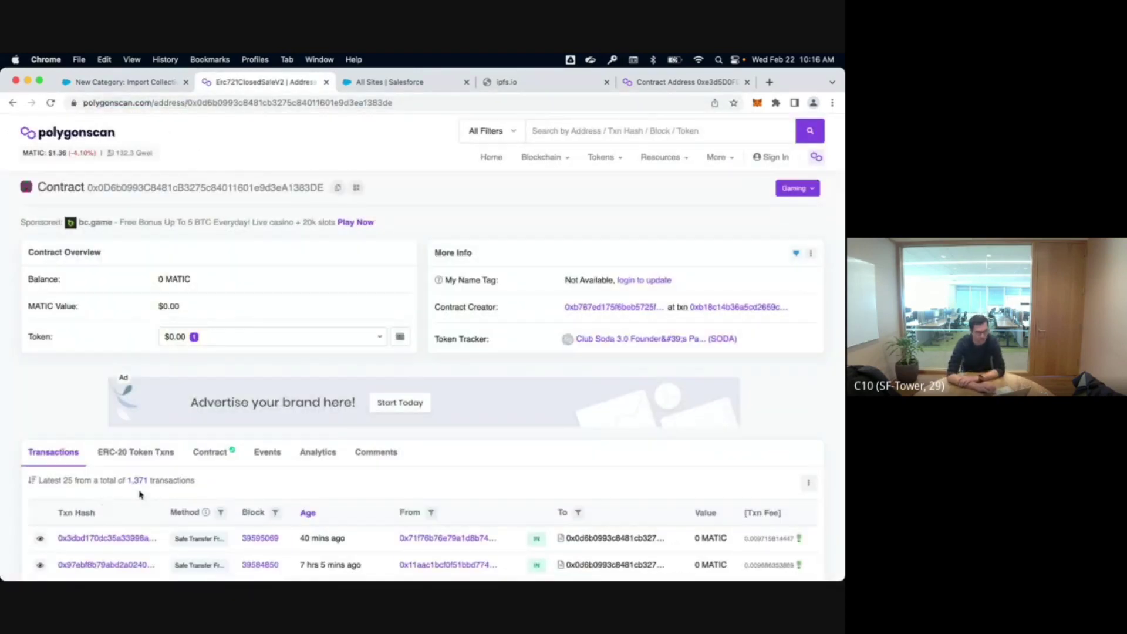
{"action": "left_click", "coordinate": [337, 187]}
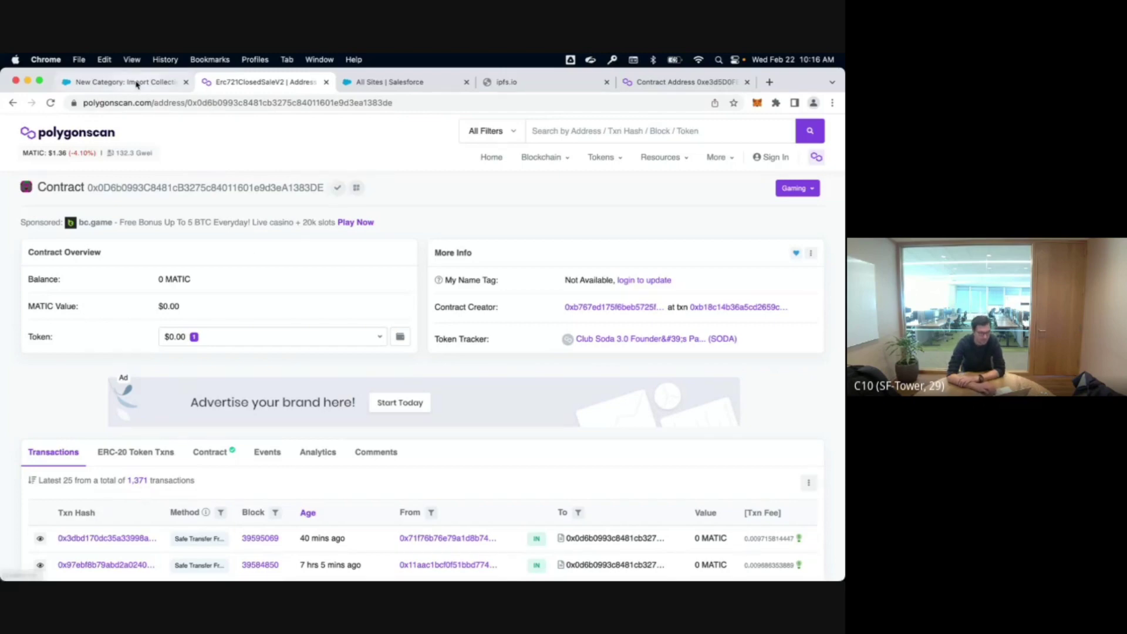
Step: In the Import Collection form, choose the BYOC Import catalog and Polygon blockchain, and paste the copied address as the External Contract Address
{"action": "left_click", "coordinate": [136, 84]}
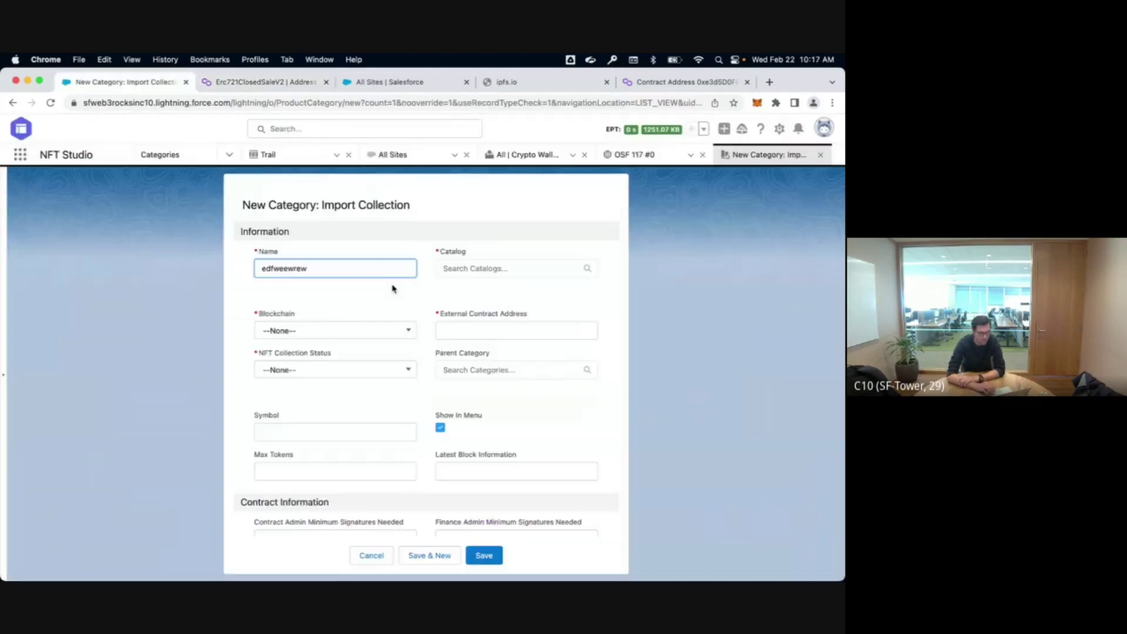
{"action": "left_click", "coordinate": [461, 267]}
{"action": "left_click", "coordinate": [491, 317]}
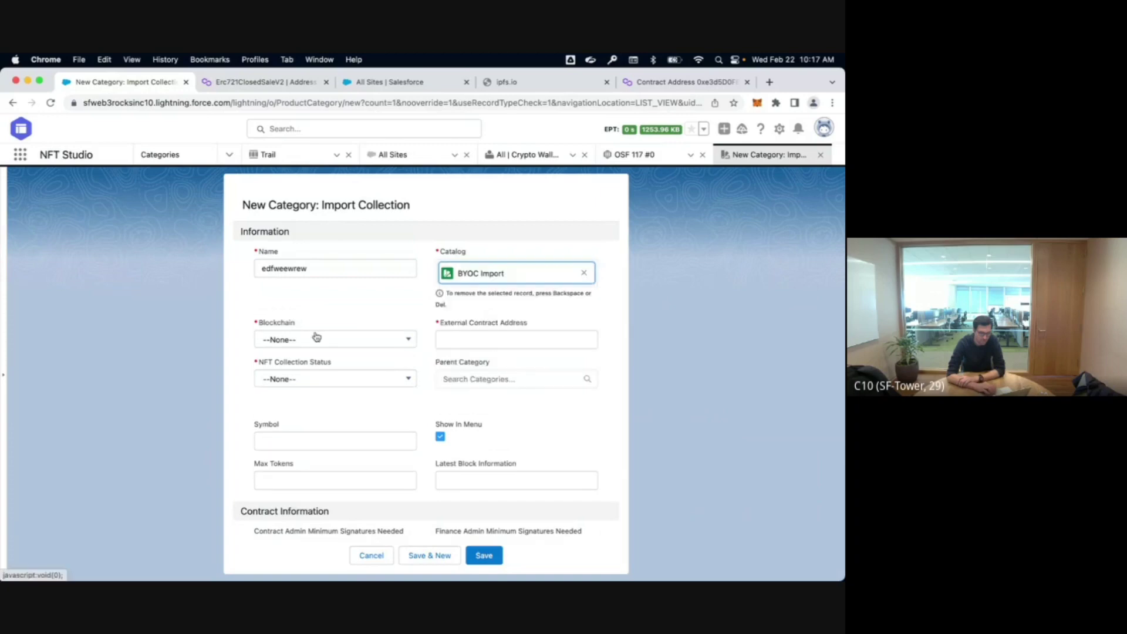
{"action": "left_click", "coordinate": [317, 340]}
{"action": "left_click", "coordinate": [287, 403]}
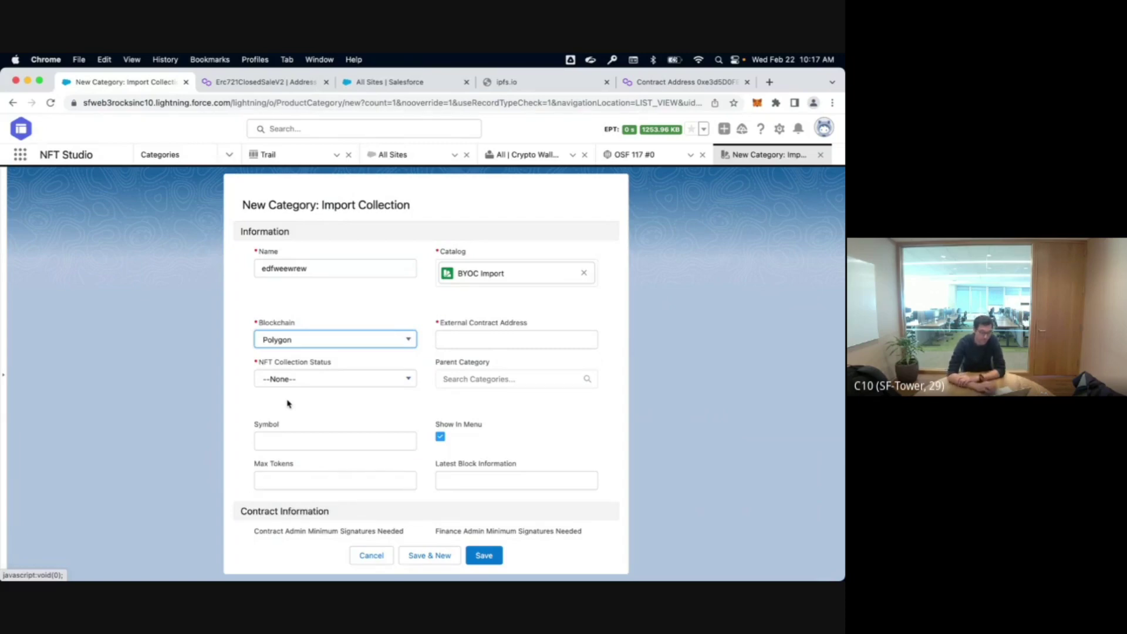
{"action": "left_click", "coordinate": [470, 338]}
{"action": "key", "text": "super+v"}
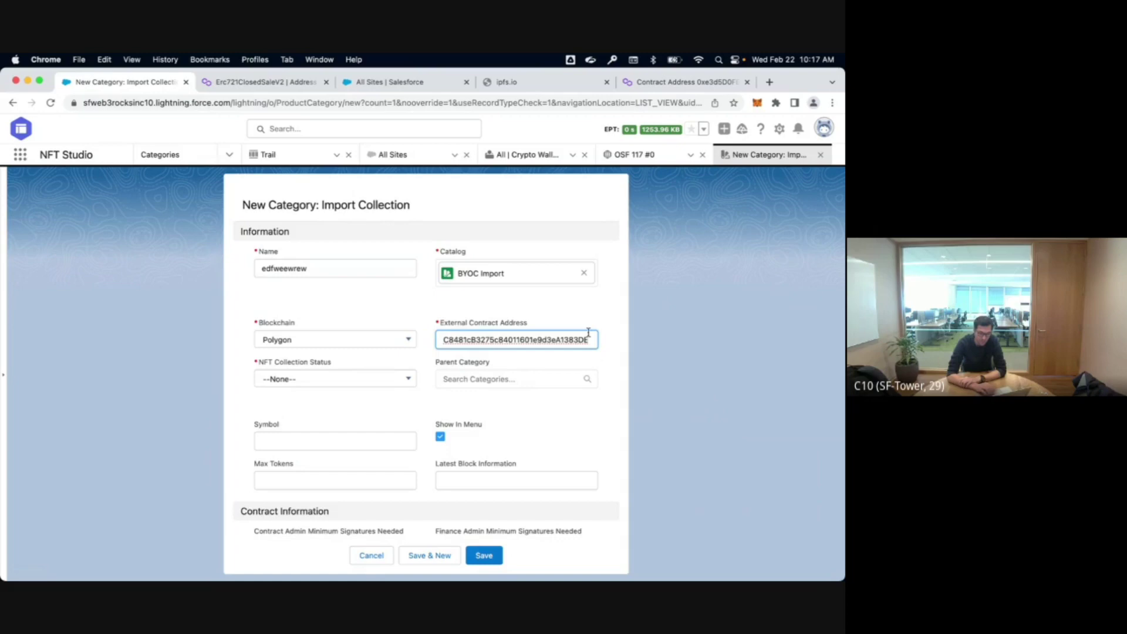
{"action": "left_click_drag", "start_coordinate": [588, 333], "coordinate": [369, 334]}
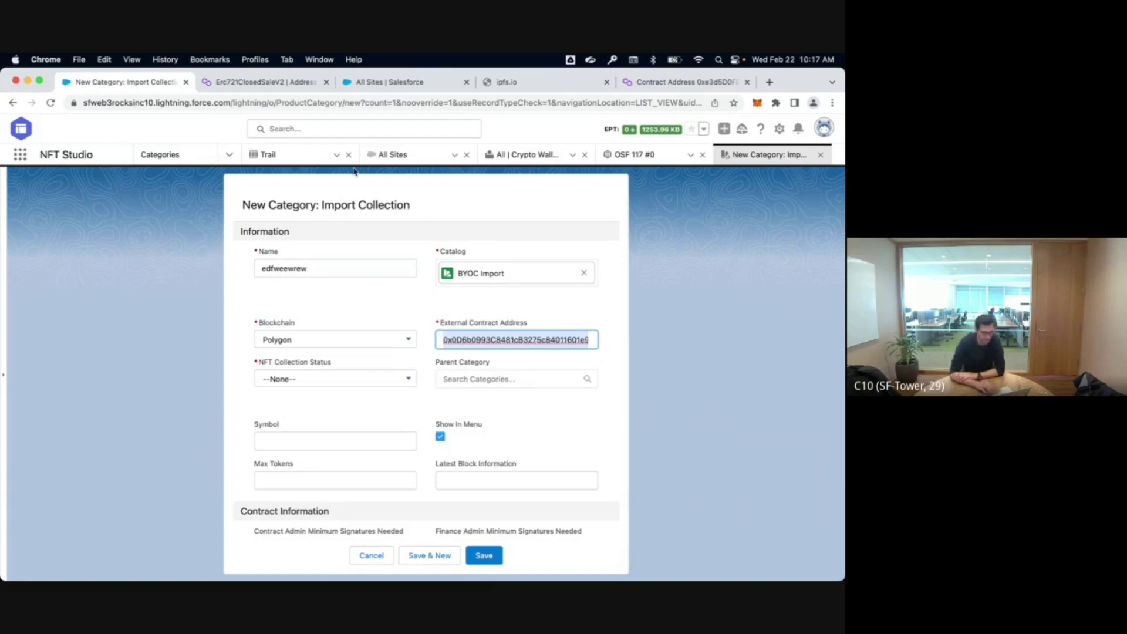
Step: Open Object Manager in Setup, filter the objects by crypto and review the crypto objects and their types
{"action": "left_click", "coordinate": [162, 155]}
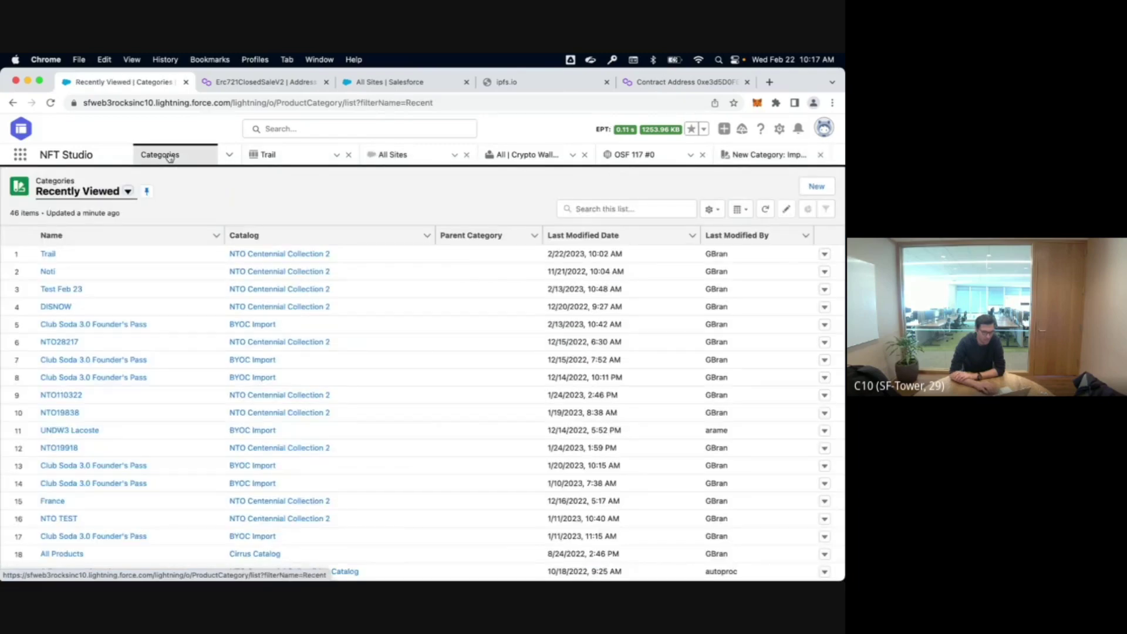
{"action": "left_click", "coordinate": [779, 129]}
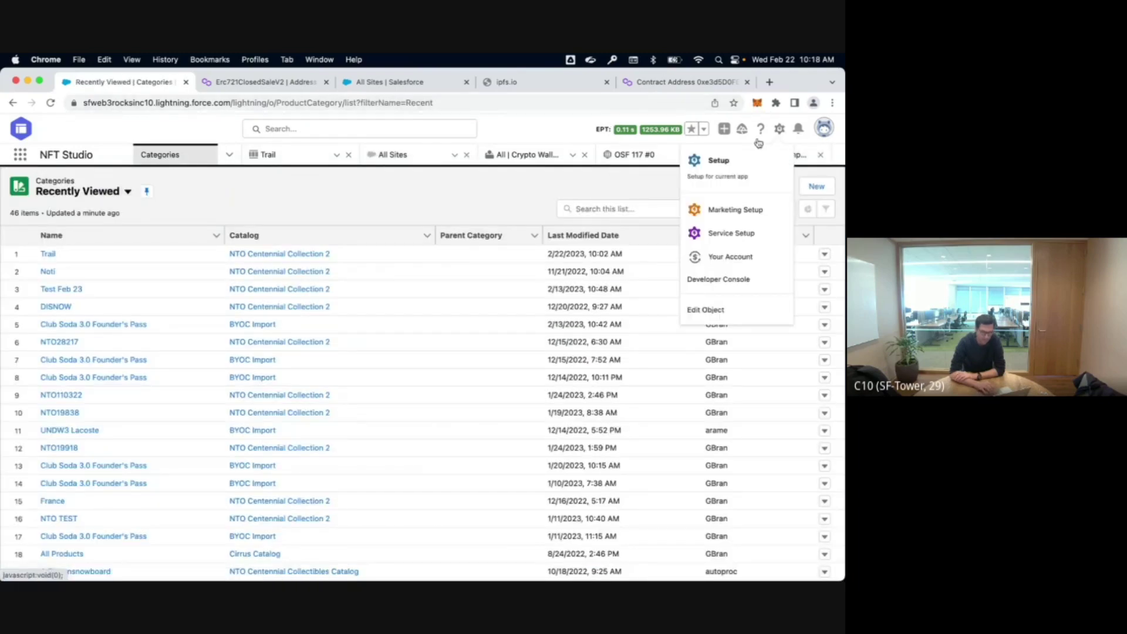
{"action": "left_click", "coordinate": [731, 160]}
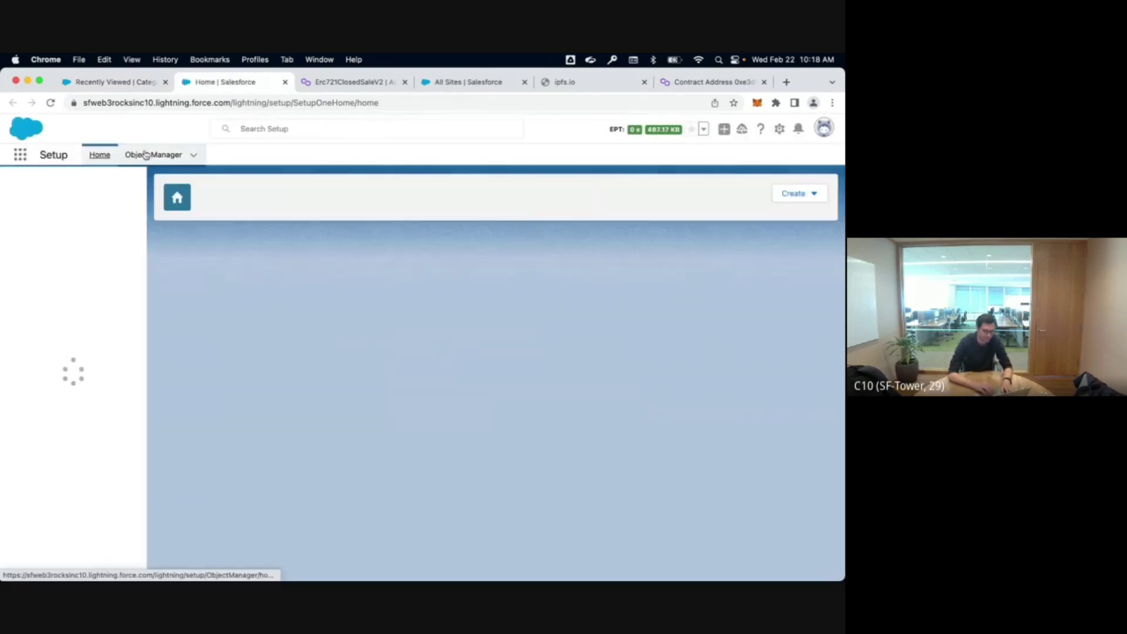
{"action": "left_click", "coordinate": [146, 155]}
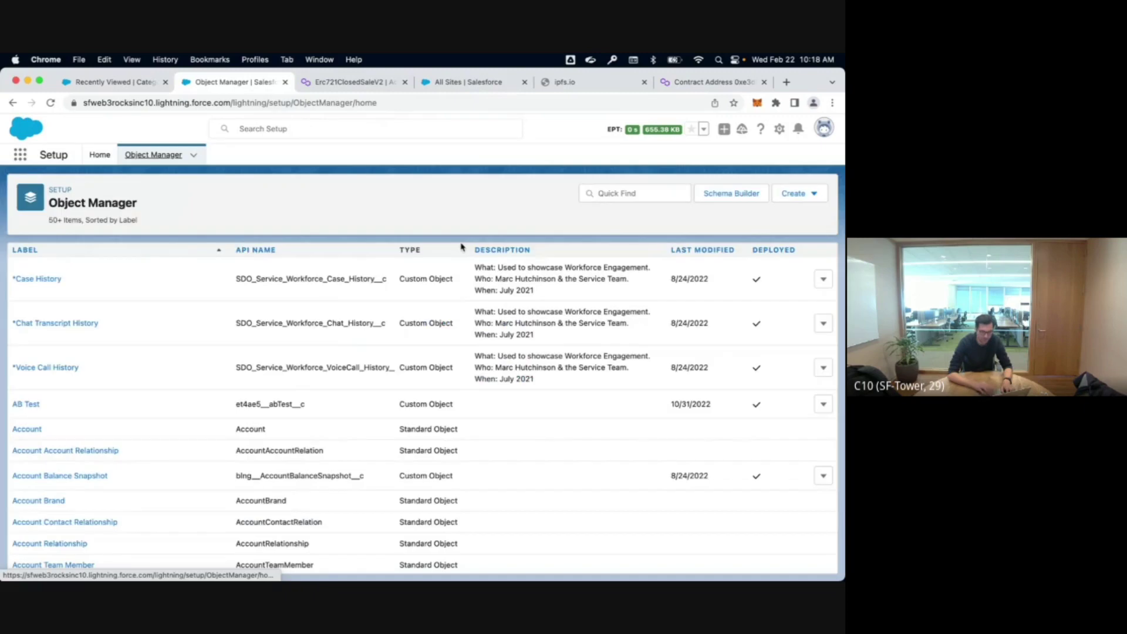
{"action": "left_click", "coordinate": [634, 193]}
{"action": "type", "text": "cryp"}
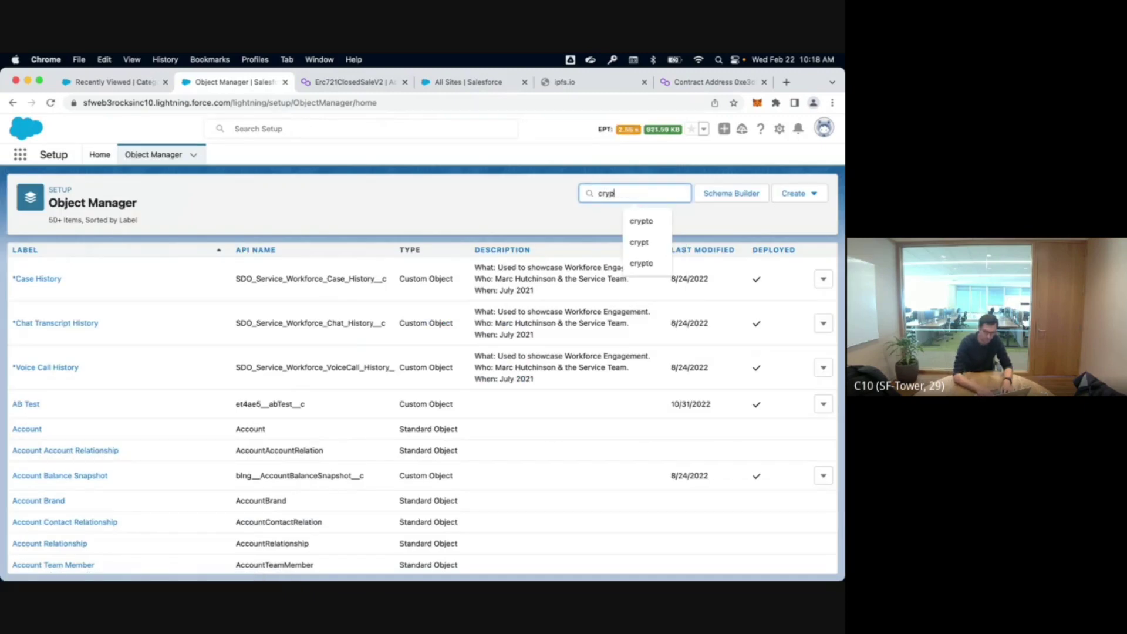
{"action": "type", "text": "to"}
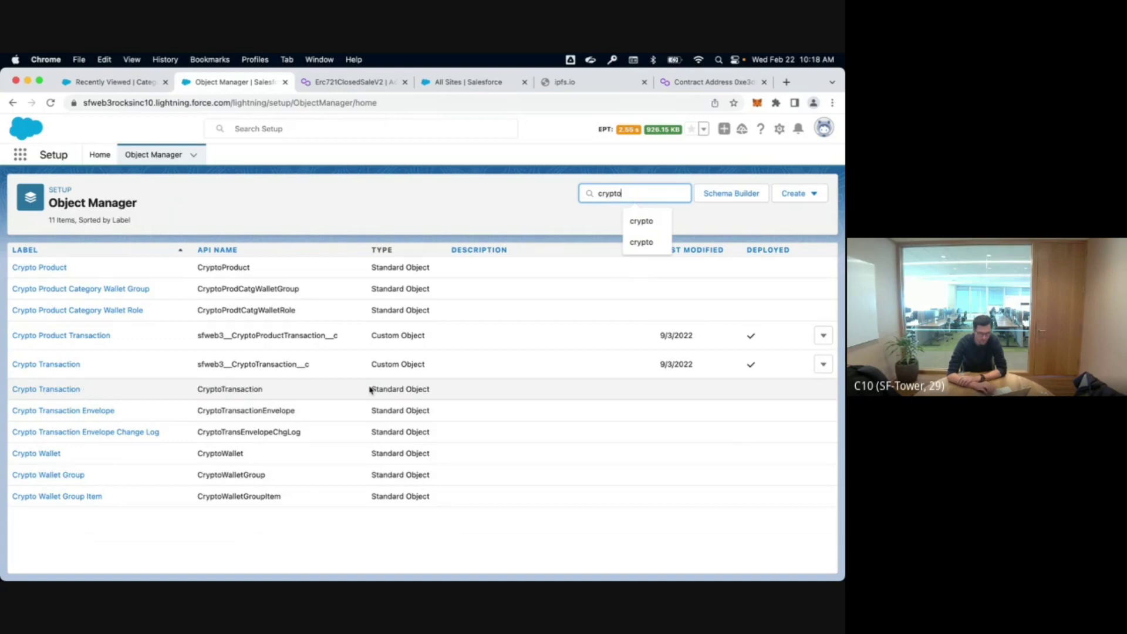
{"action": "left_click_drag", "start_coordinate": [369, 389], "coordinate": [466, 395]}
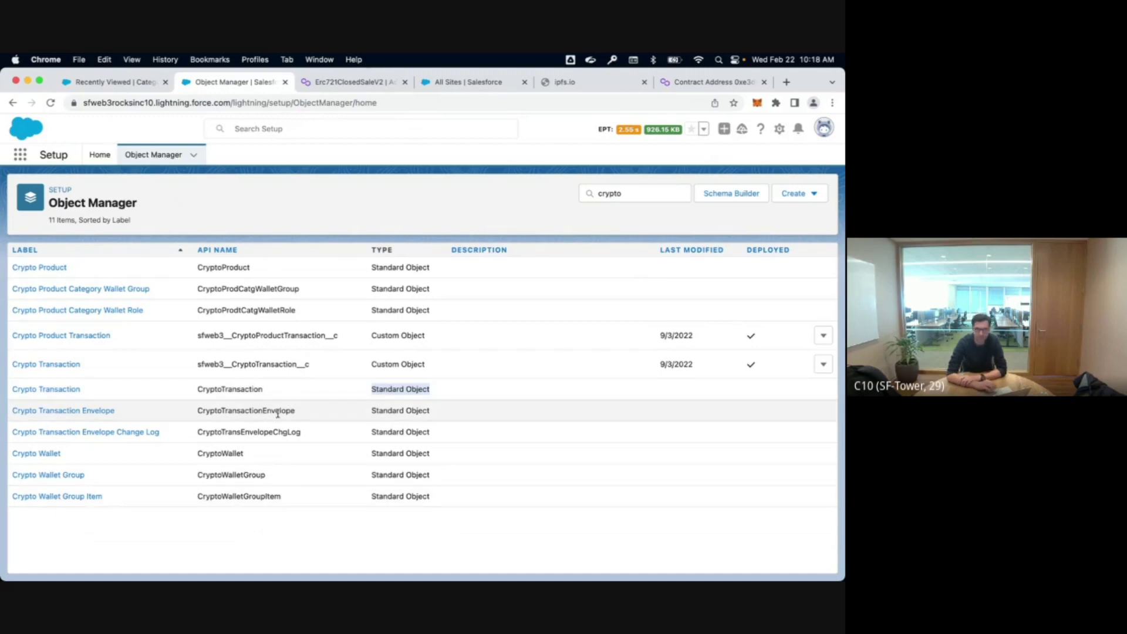
{"action": "left_click", "coordinate": [636, 197]}
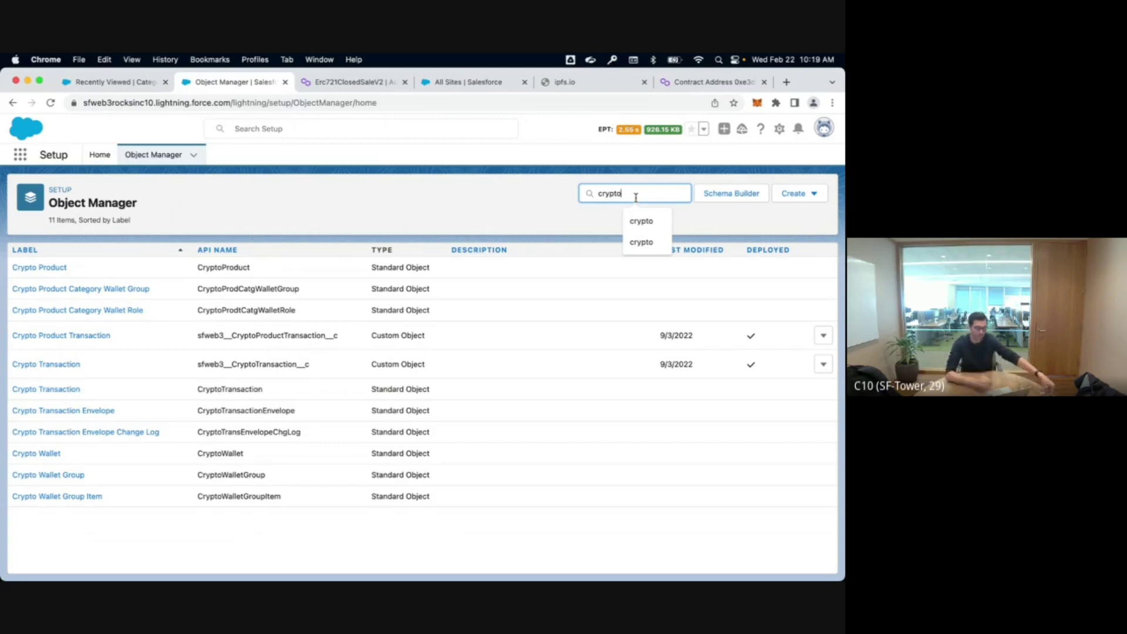
{"action": "left_click", "coordinate": [306, 130]}
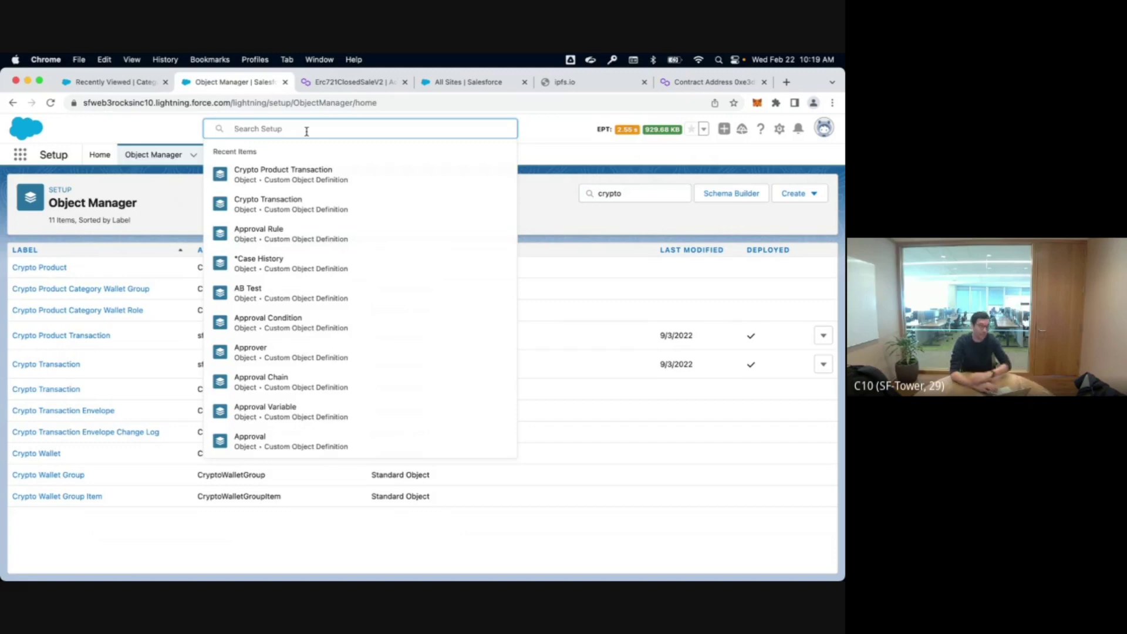
Step: Return to the crypto wallet record in NFT Studio and examine its wallet address
{"action": "left_click", "coordinate": [144, 87]}
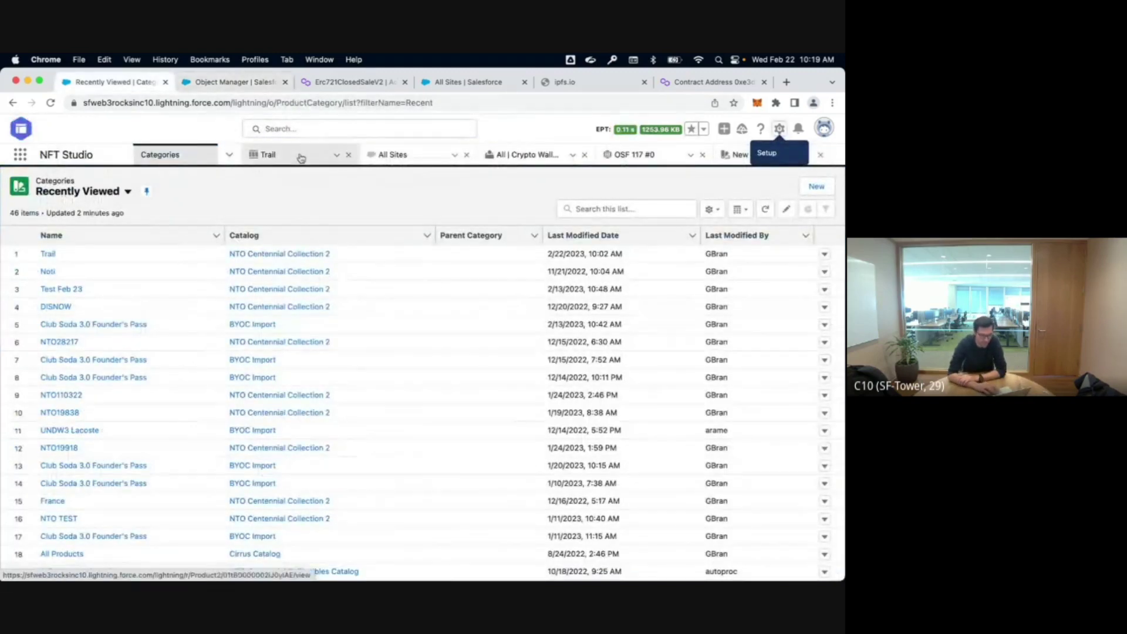
{"action": "left_click", "coordinate": [559, 167]}
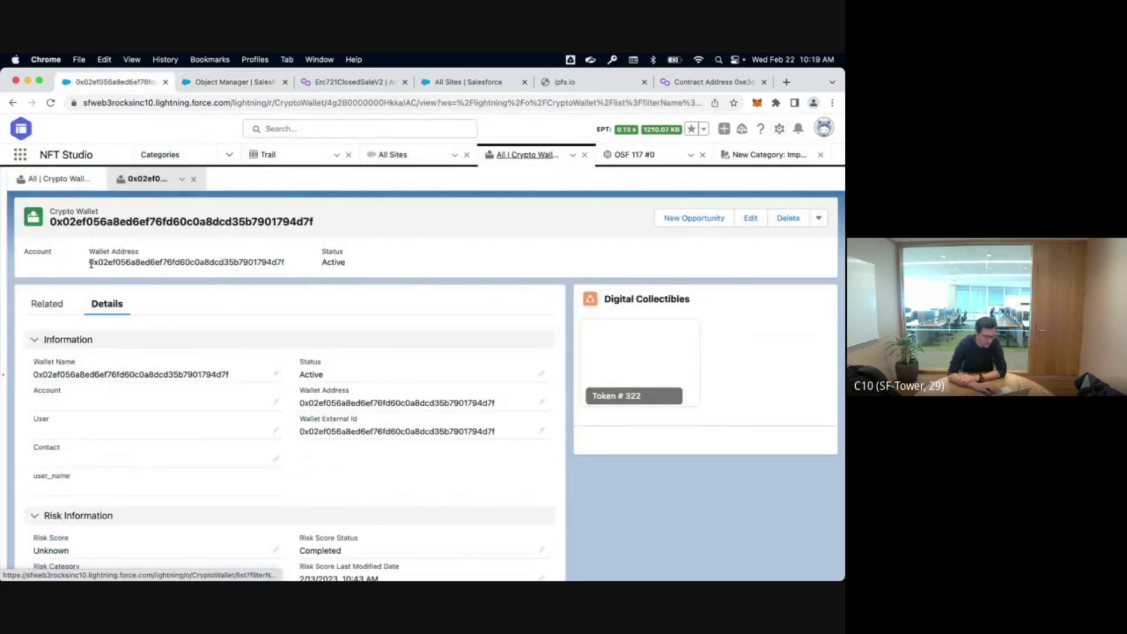
{"action": "left_click_drag", "start_coordinate": [89, 262], "coordinate": [278, 268]}
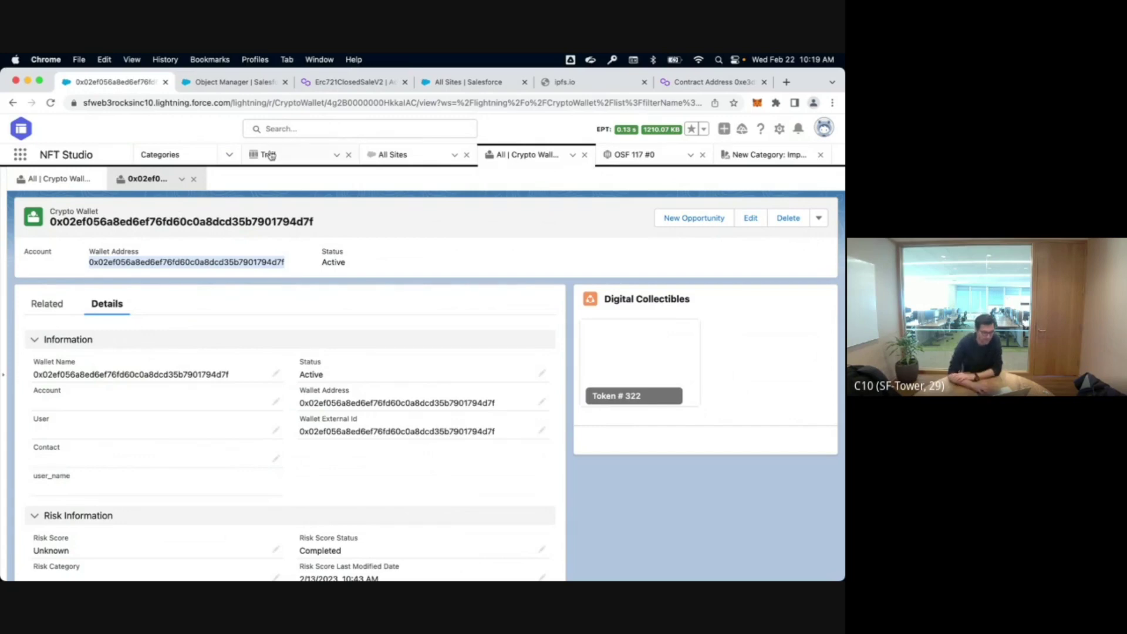
Step: Search for the Omega, Inc. customer contact by name and open the contact record
{"action": "left_click", "coordinate": [305, 133]}
{"action": "type", "text": "la"}
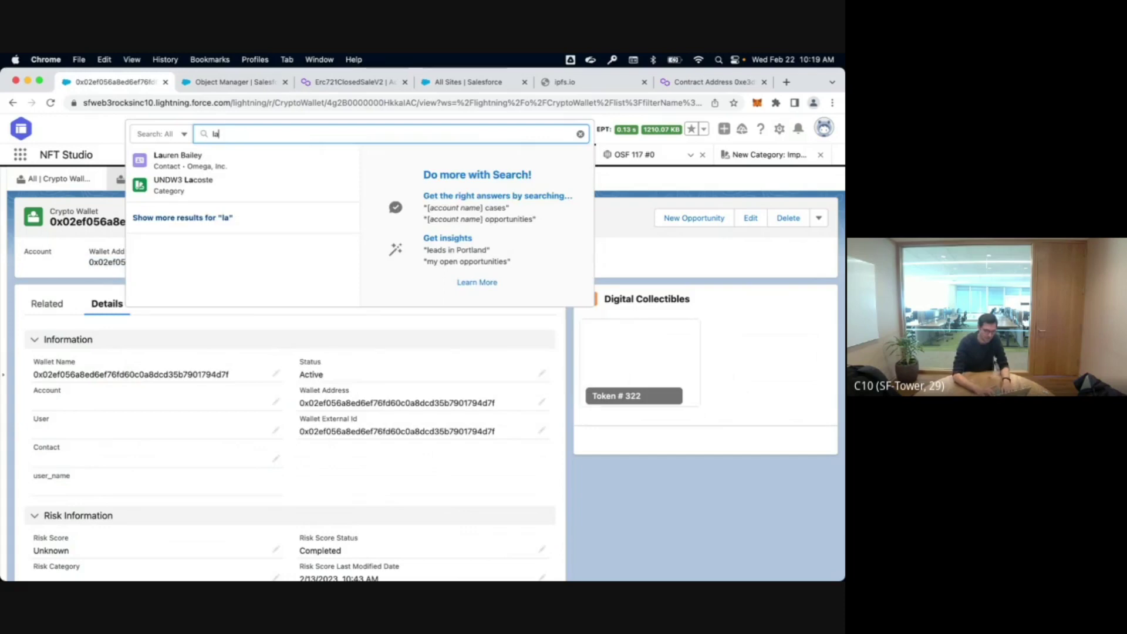
{"action": "type", "text": "uren b"}
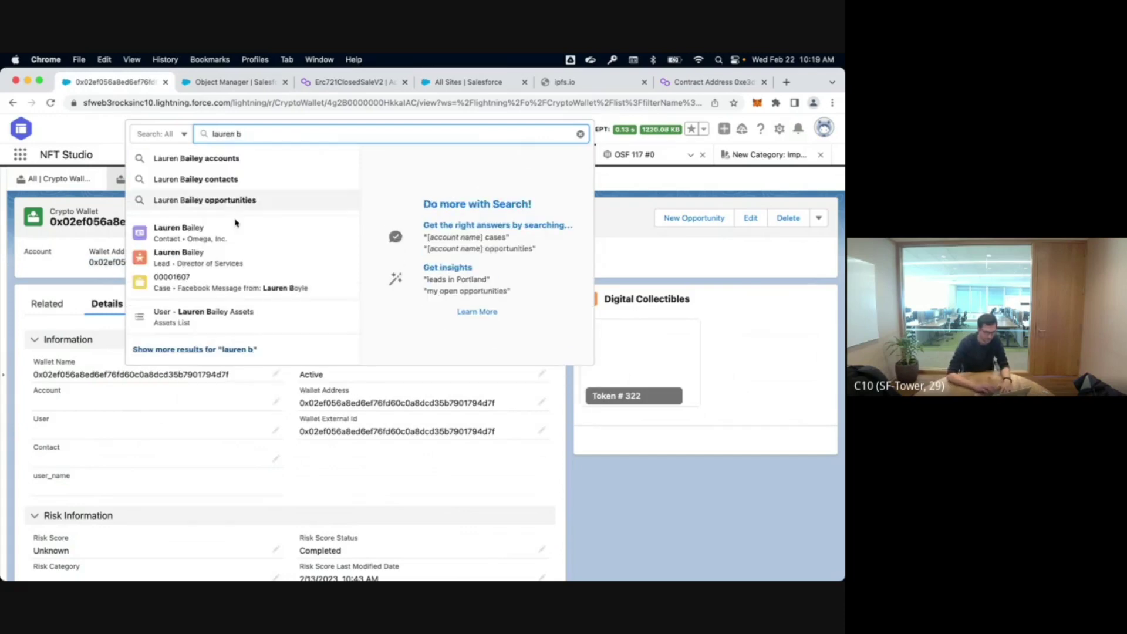
{"action": "left_click", "coordinate": [221, 231]}
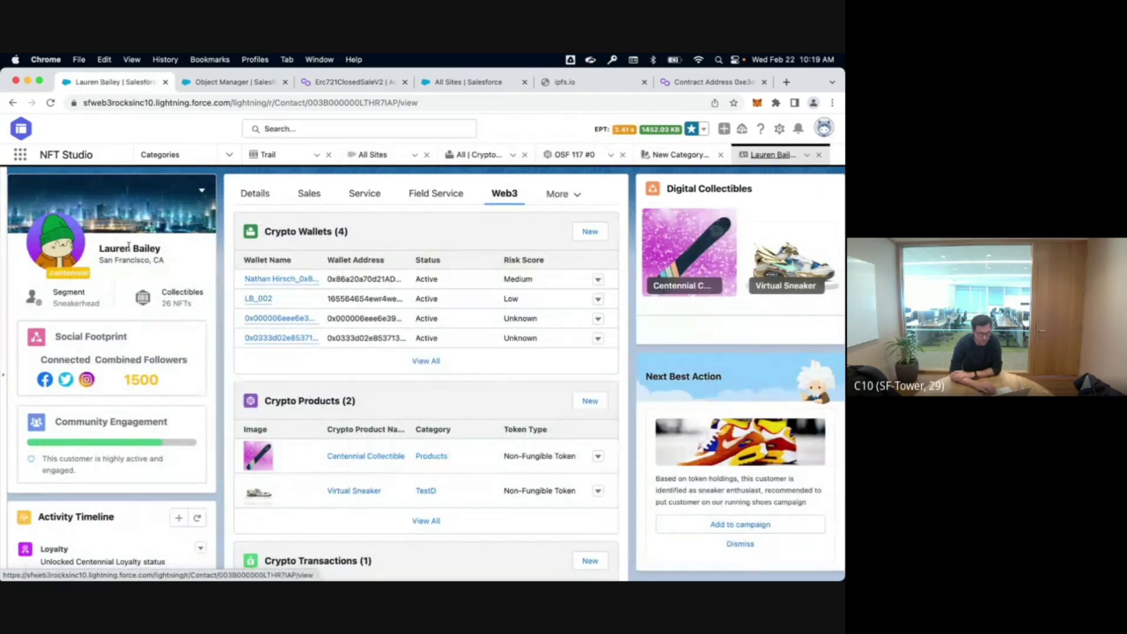
Step: Review the contact's details, sales and service information, and its Web3 crypto wallets and crypto products
{"action": "left_click", "coordinate": [251, 197]}
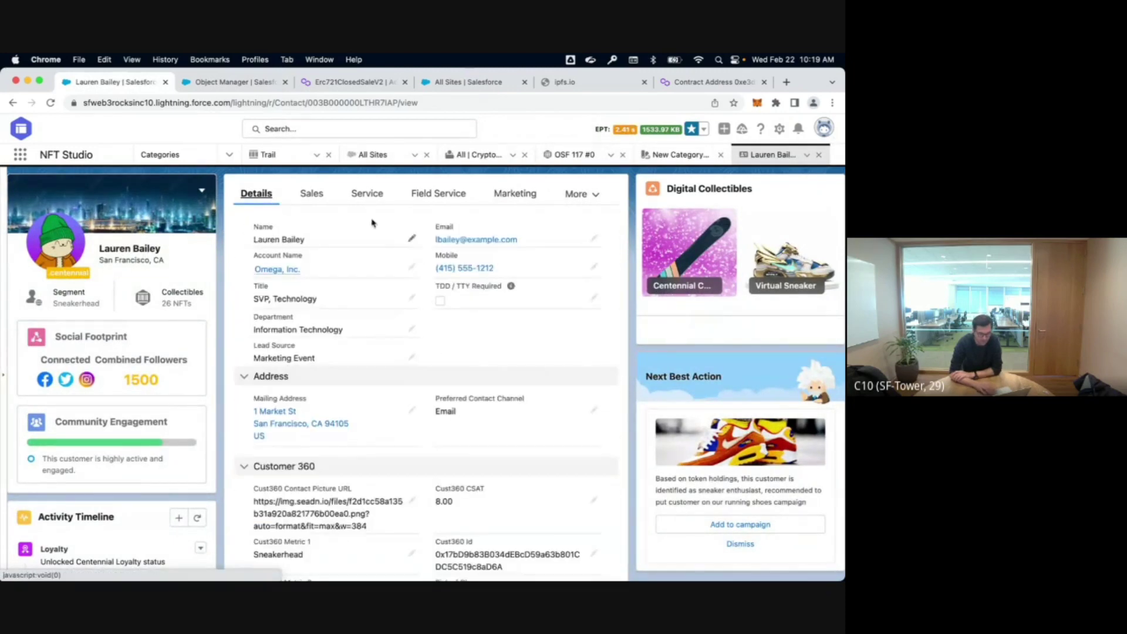
{"action": "scroll", "coordinate": [404, 483], "scroll_direction": "down", "scroll_amount": 3}
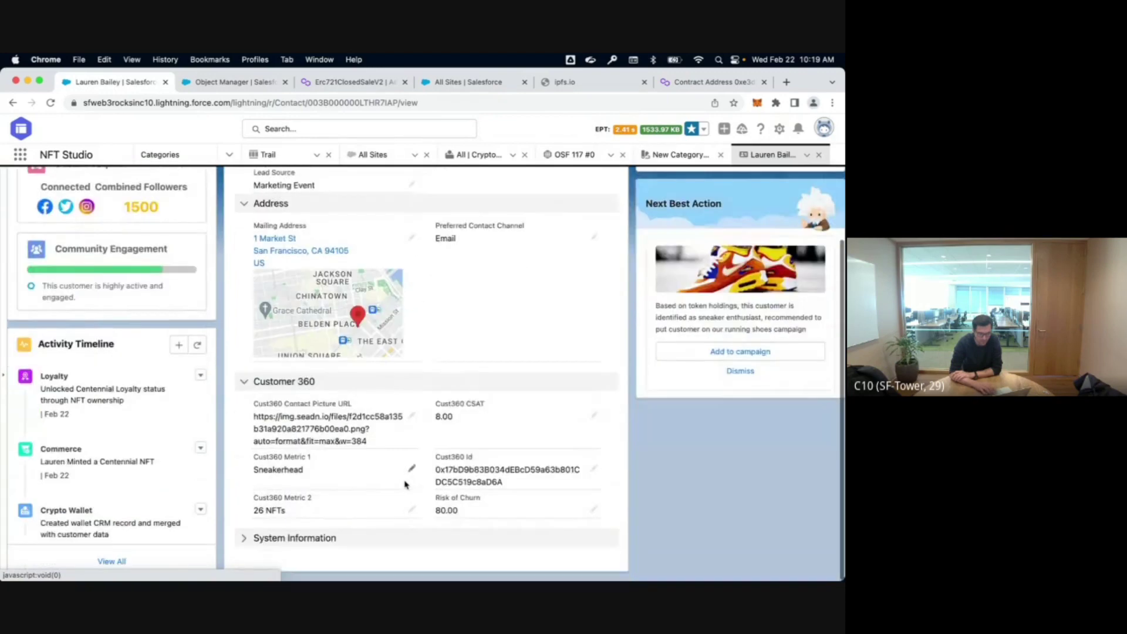
{"action": "scroll", "coordinate": [405, 483], "scroll_direction": "up", "scroll_amount": 3}
{"action": "scroll", "coordinate": [404, 483], "scroll_direction": "down", "scroll_amount": 1}
{"action": "left_click", "coordinate": [323, 199]}
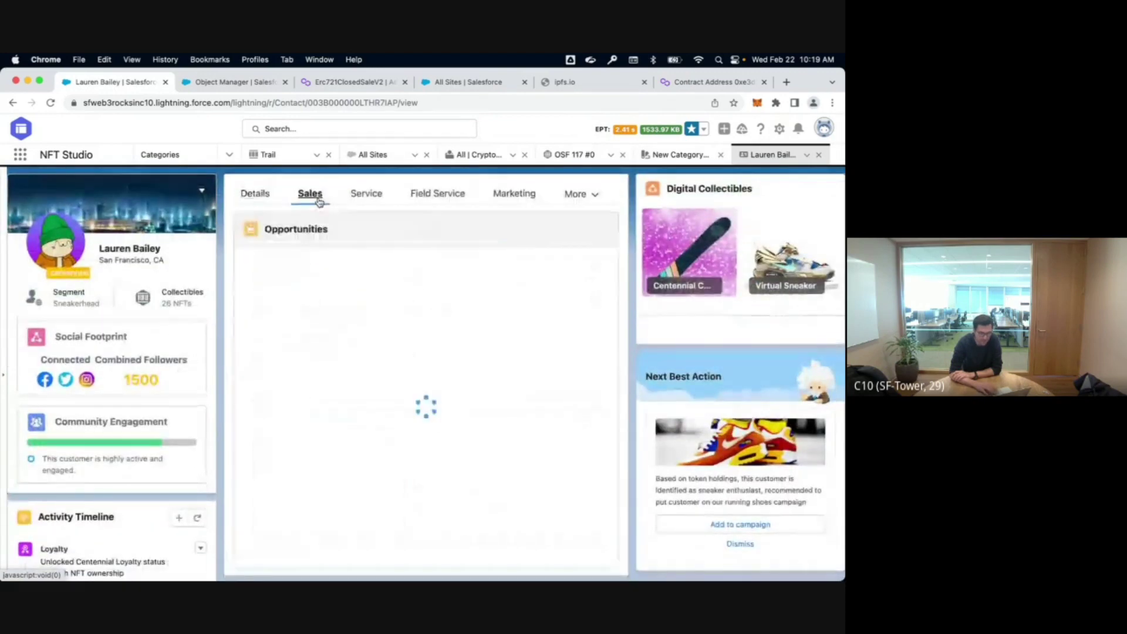
{"action": "left_click", "coordinate": [360, 199]}
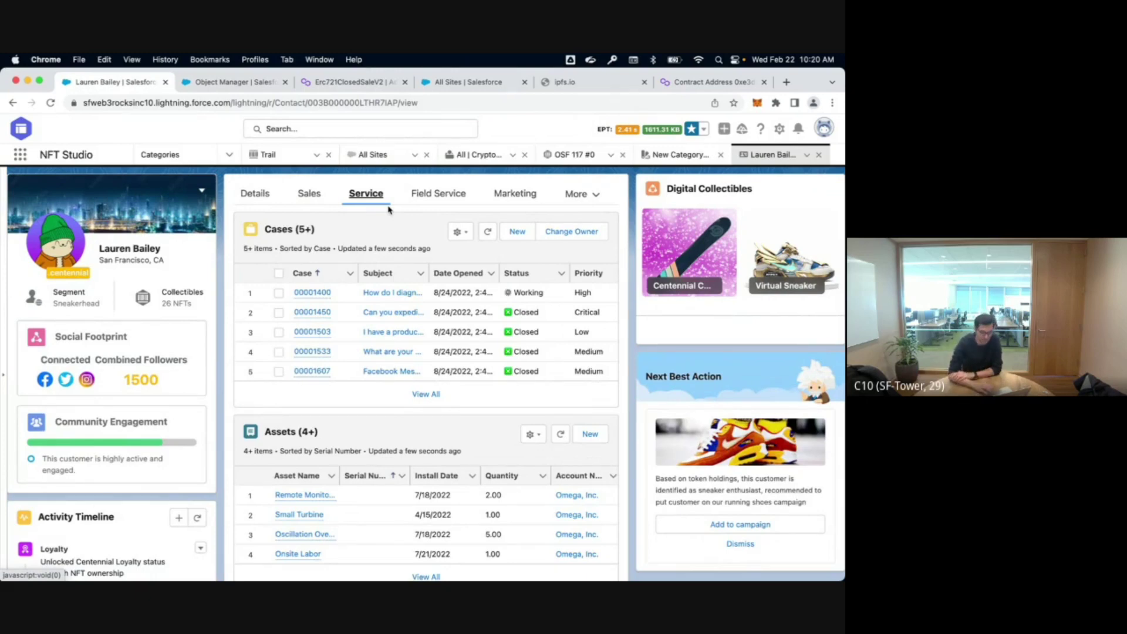
{"action": "left_click", "coordinate": [578, 194]}
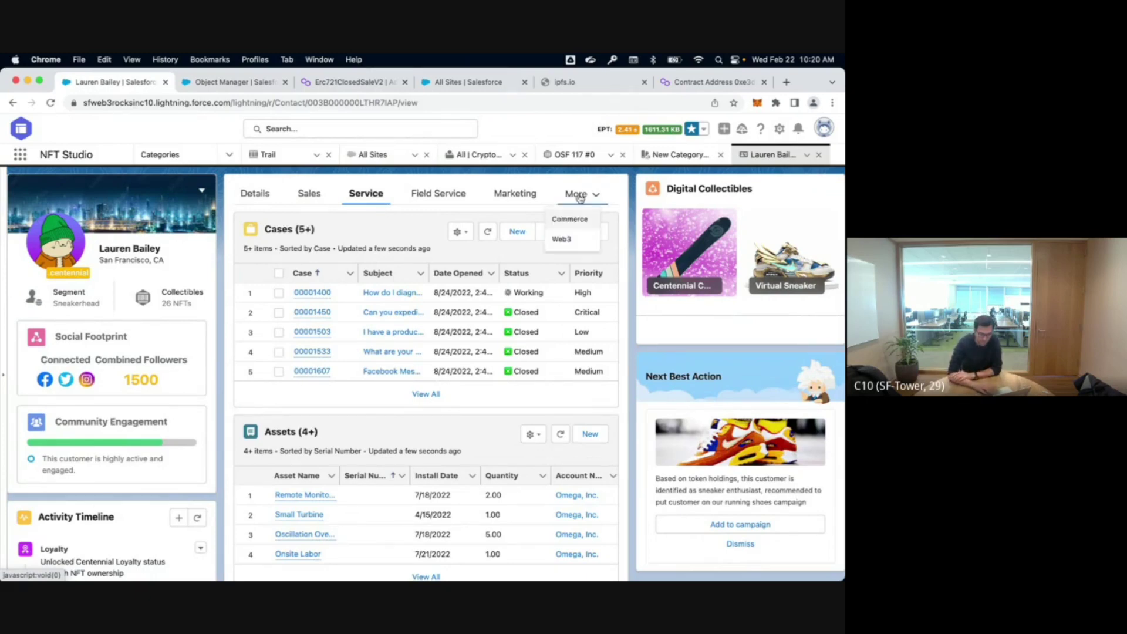
{"action": "left_click", "coordinate": [562, 238]}
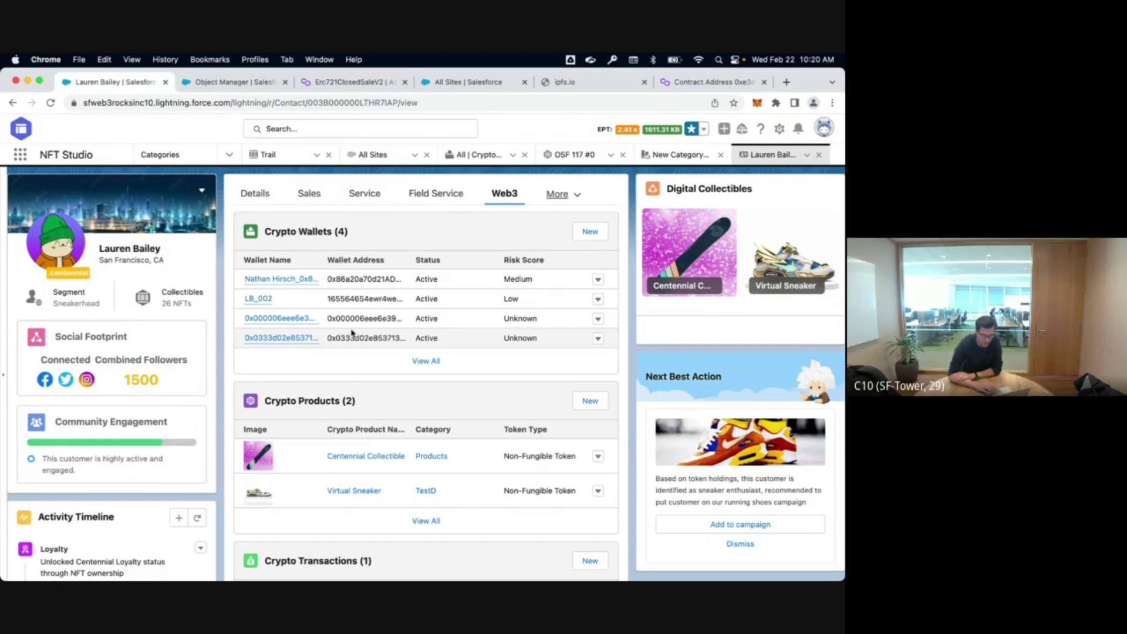
{"action": "mouse_move", "coordinate": [293, 343]}
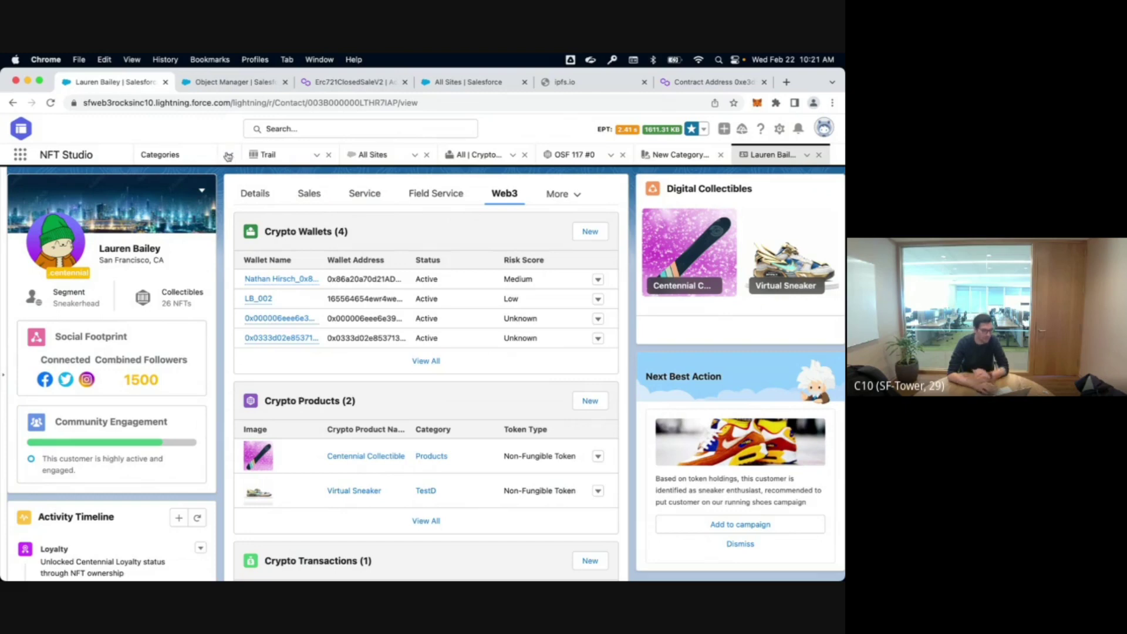
Step: Find the Orders object by searching for order among all items, and open the draft order for Omega, Inc
{"action": "type", "text": "order"}
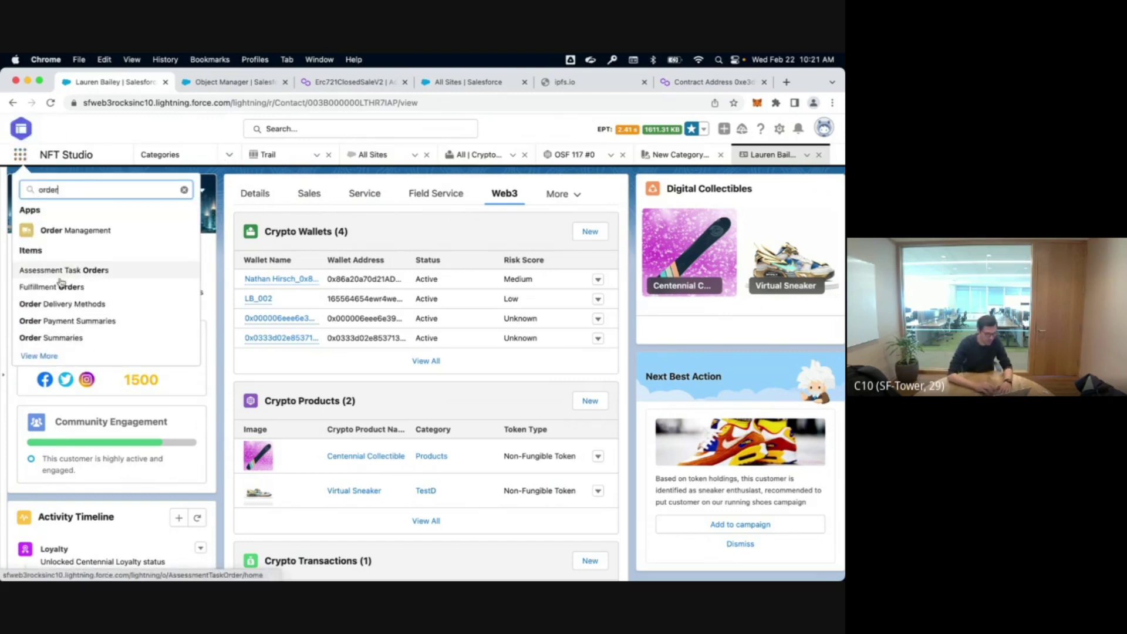
{"action": "left_click", "coordinate": [44, 355]}
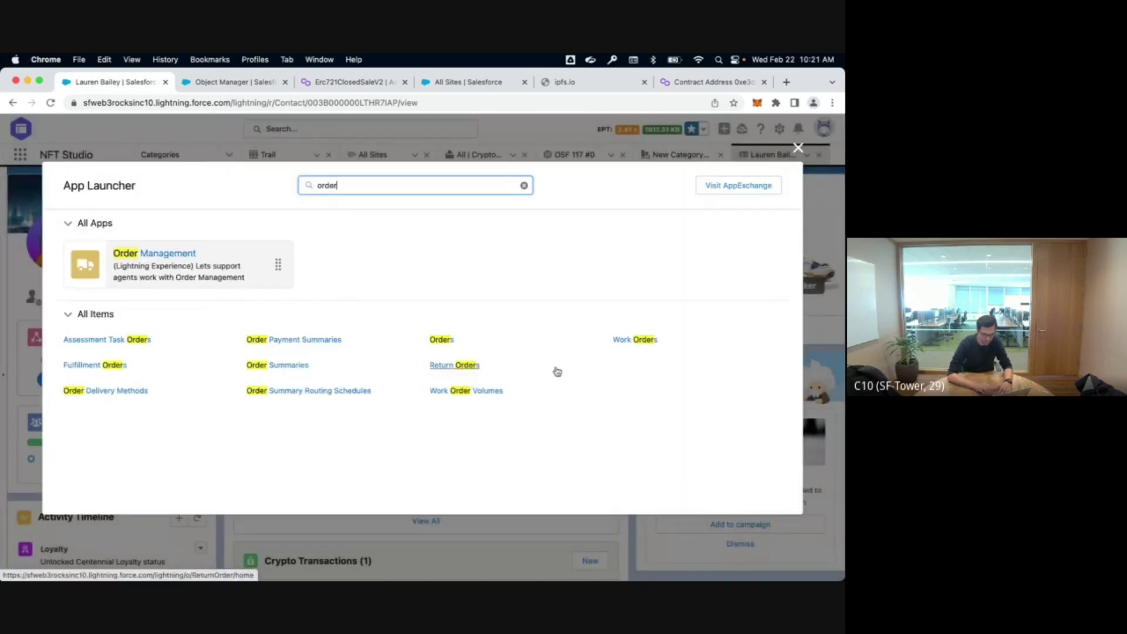
{"action": "left_click", "coordinate": [441, 340]}
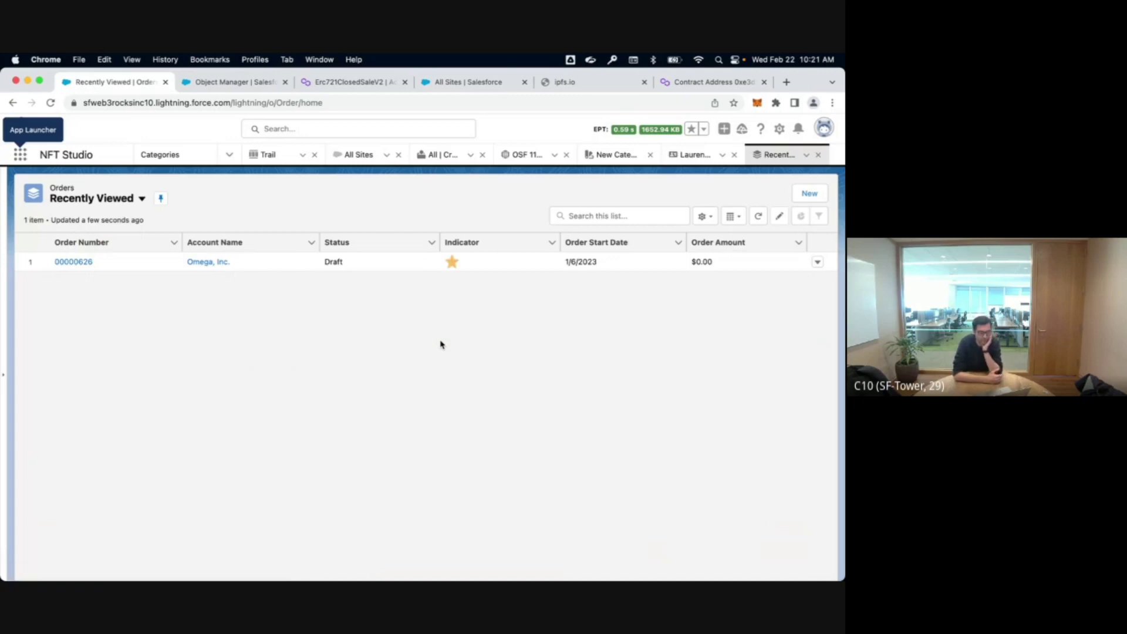
{"action": "left_click", "coordinate": [83, 264]}
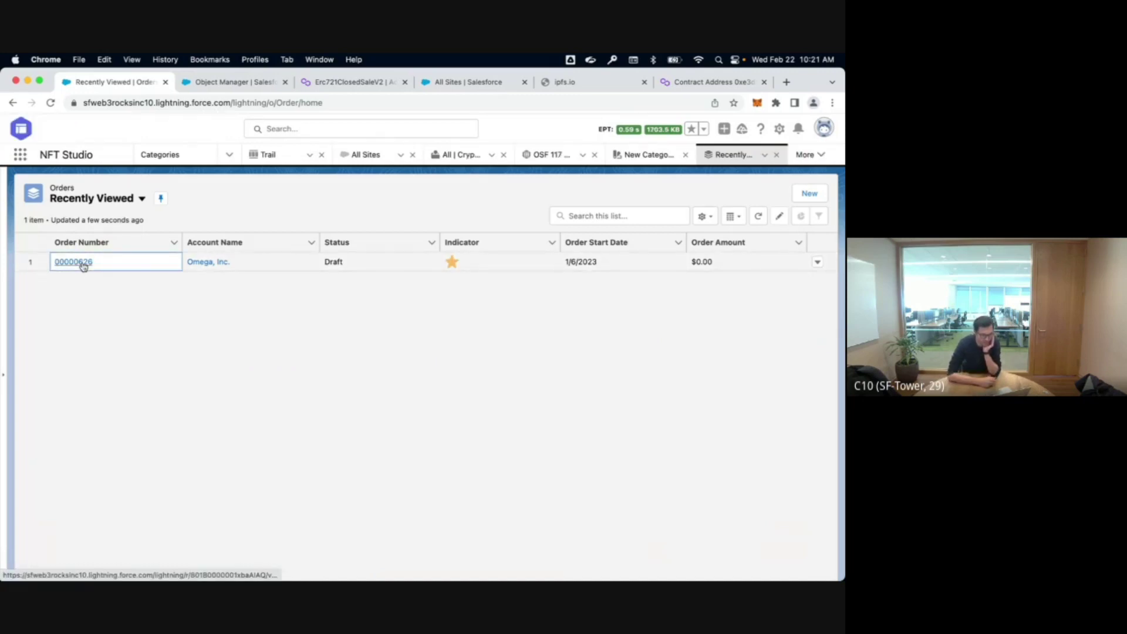
Step: Open the draft Omega, Inc. order, and examine the mintTokens function's parameters in the Erc721ClosedSaleV2 contract on Polygonscan
{"action": "left_click", "coordinate": [84, 264]}
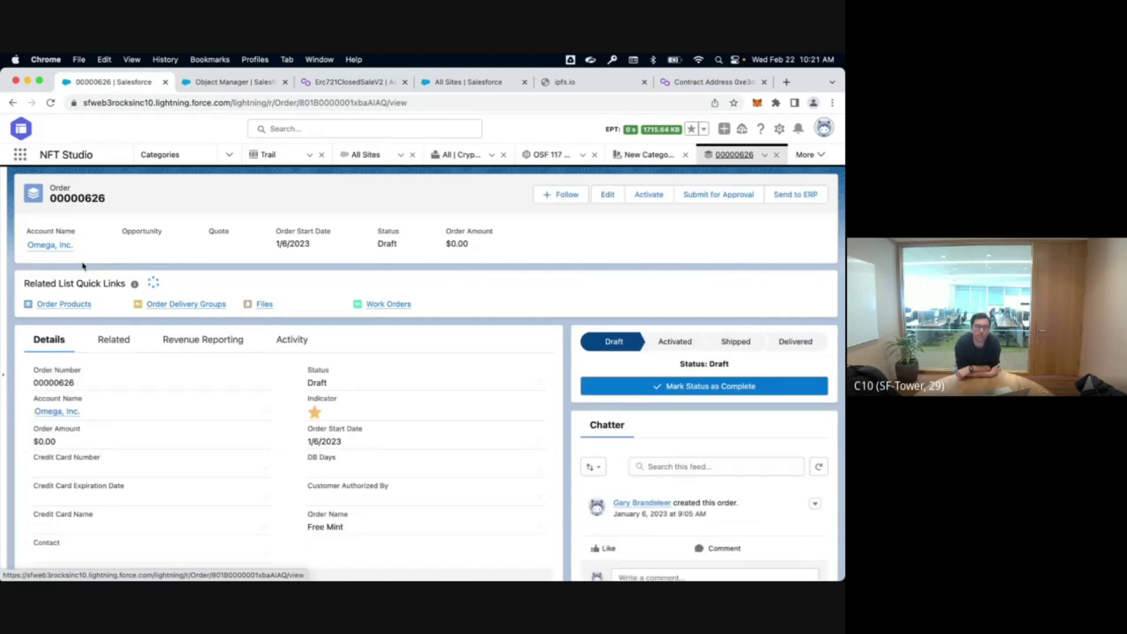
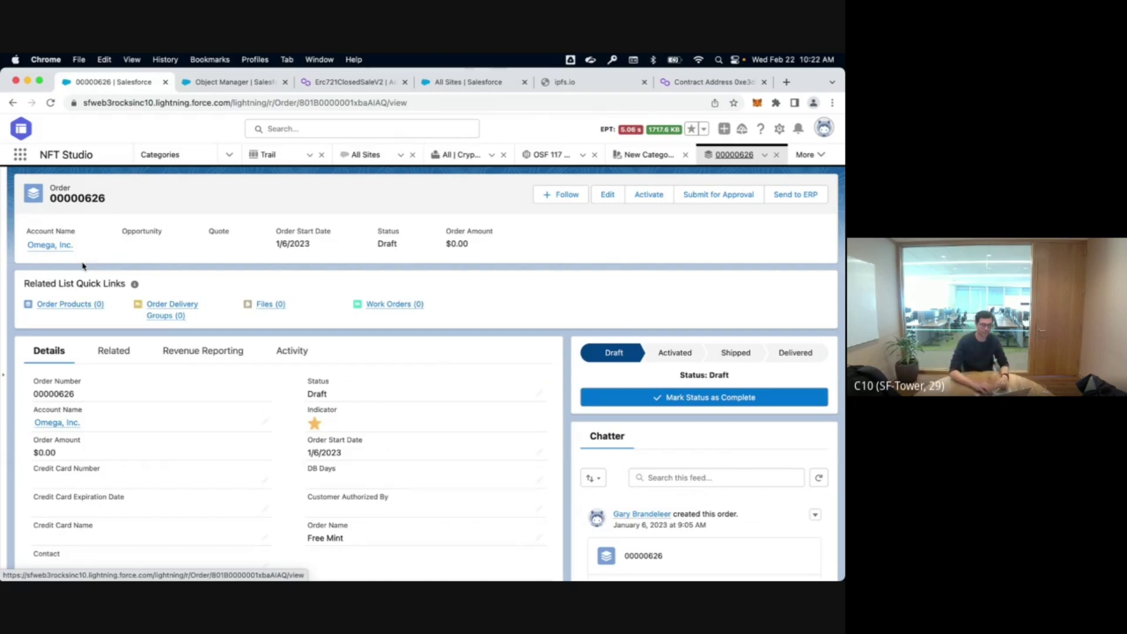
{"action": "left_click", "coordinate": [335, 82]}
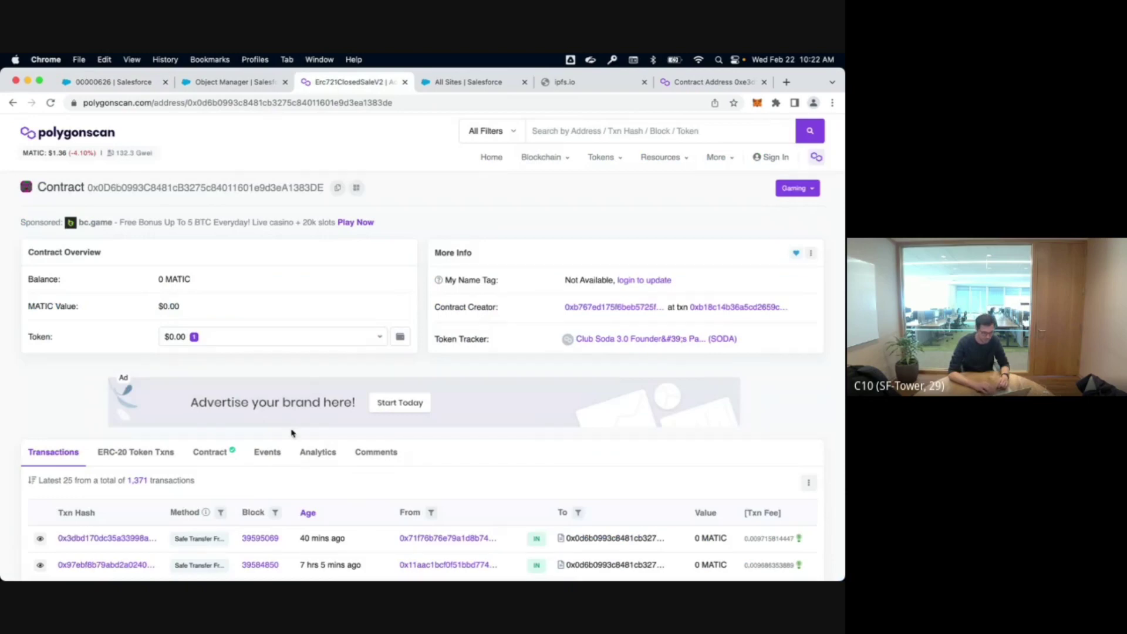
{"action": "left_click", "coordinate": [210, 452]}
{"action": "scroll", "coordinate": [325, 476], "scroll_direction": "down", "scroll_amount": 5}
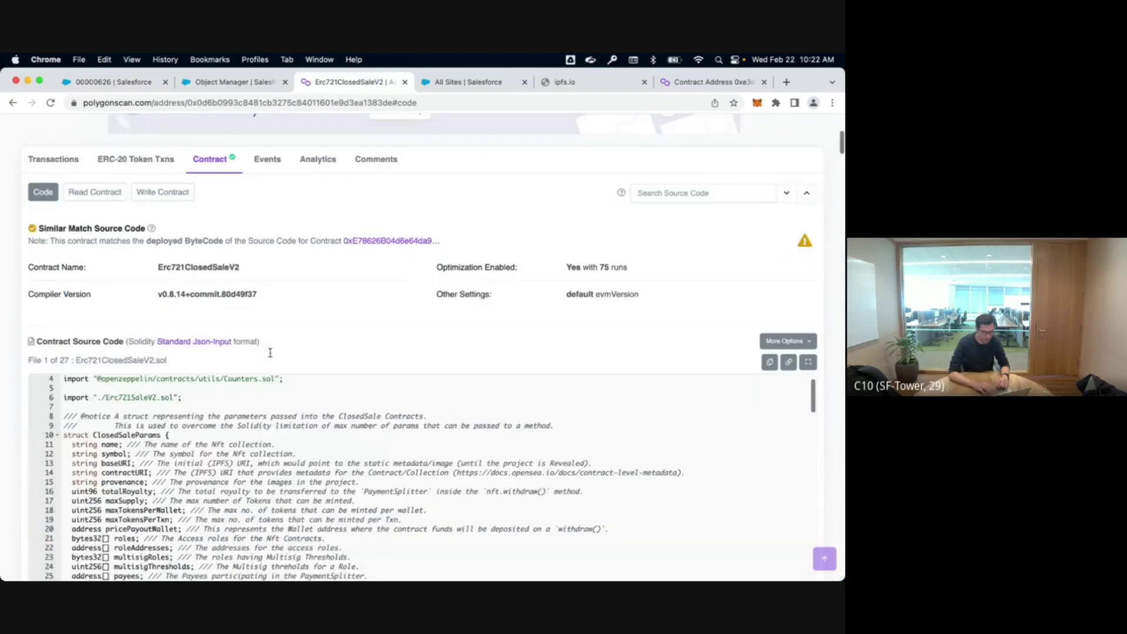
{"action": "left_click", "coordinate": [165, 196]}
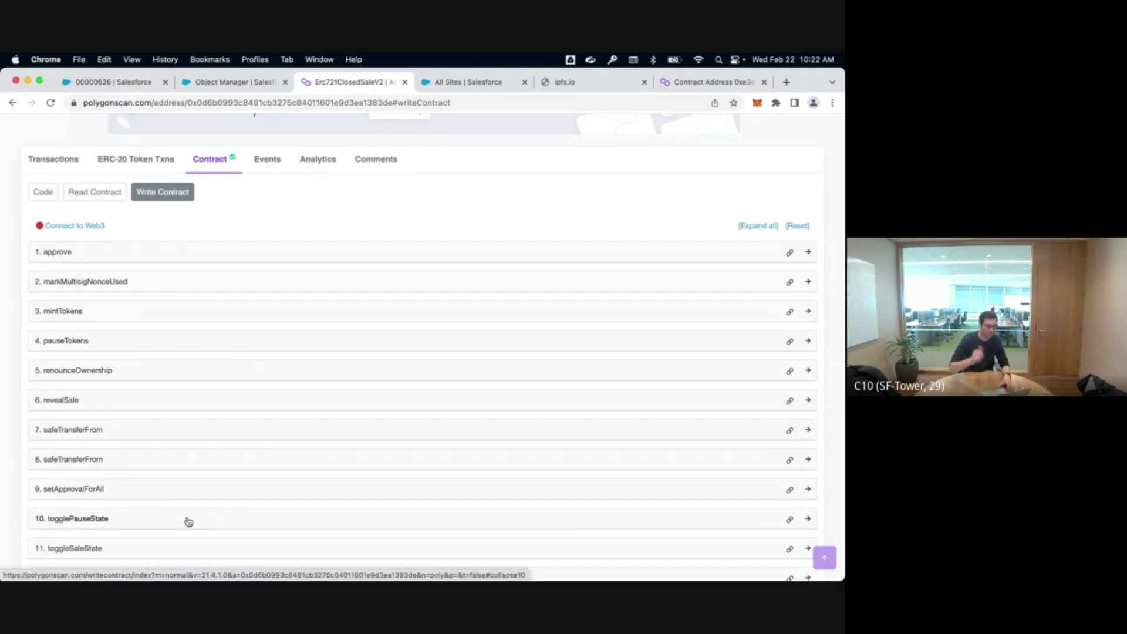
{"action": "left_click", "coordinate": [106, 311]}
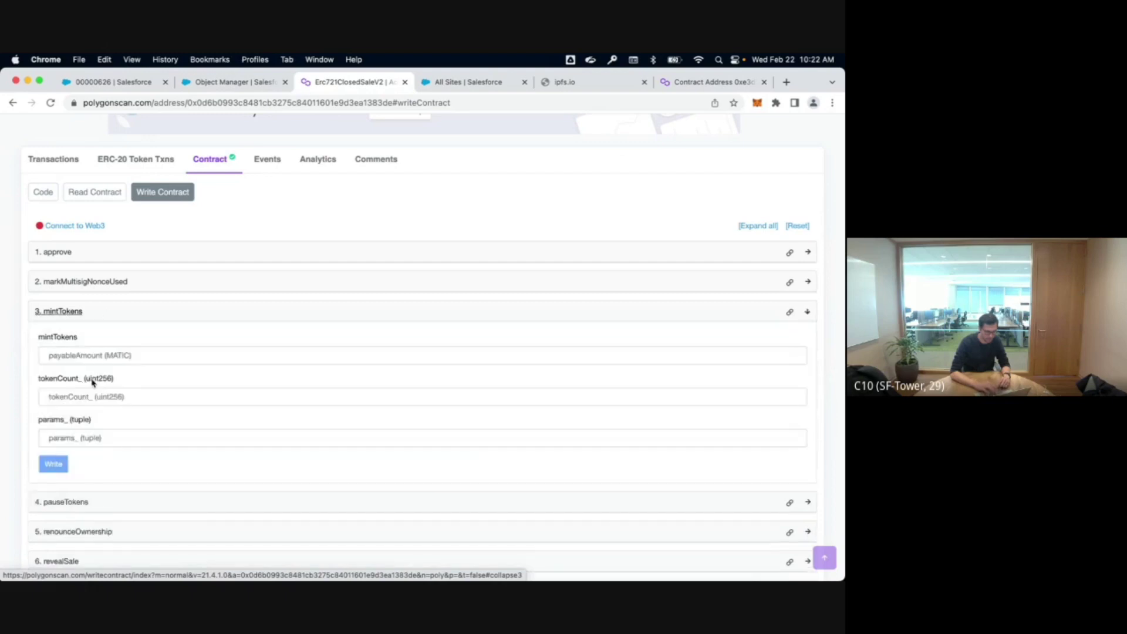
{"action": "left_click_drag", "start_coordinate": [93, 419], "coordinate": [33, 418]}
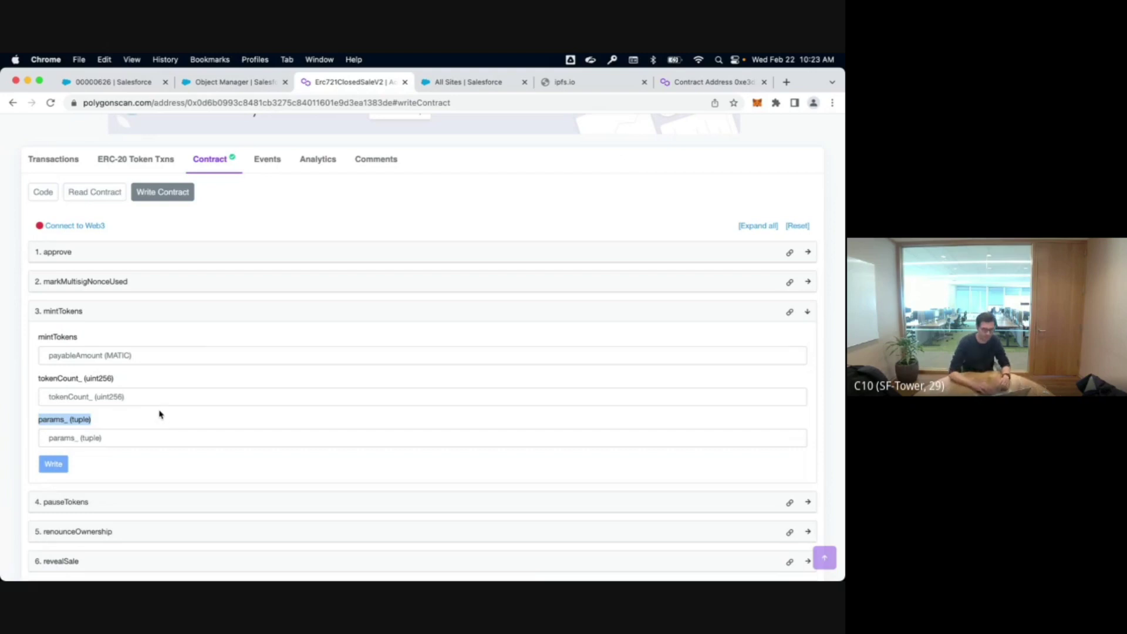
{"action": "scroll", "coordinate": [221, 279], "scroll_direction": "up", "scroll_amount": 5}
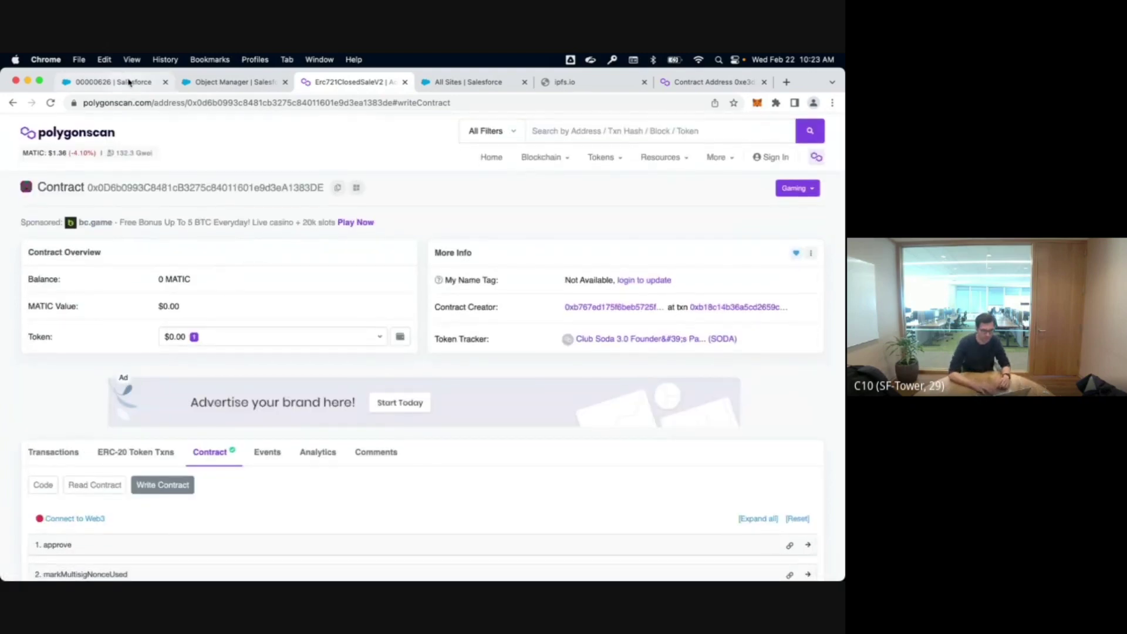
Step: Return to the Trail category in NFT Studio and view its crypto roles
{"action": "left_click", "coordinate": [124, 83]}
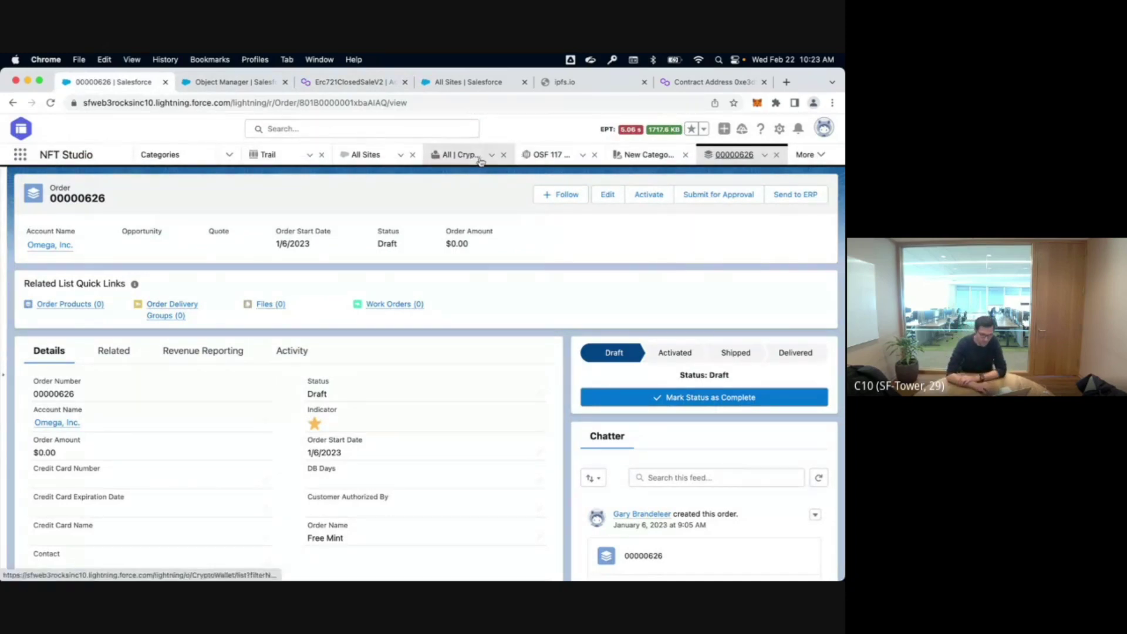
{"action": "left_click", "coordinate": [296, 155]}
{"action": "left_click", "coordinate": [235, 179]}
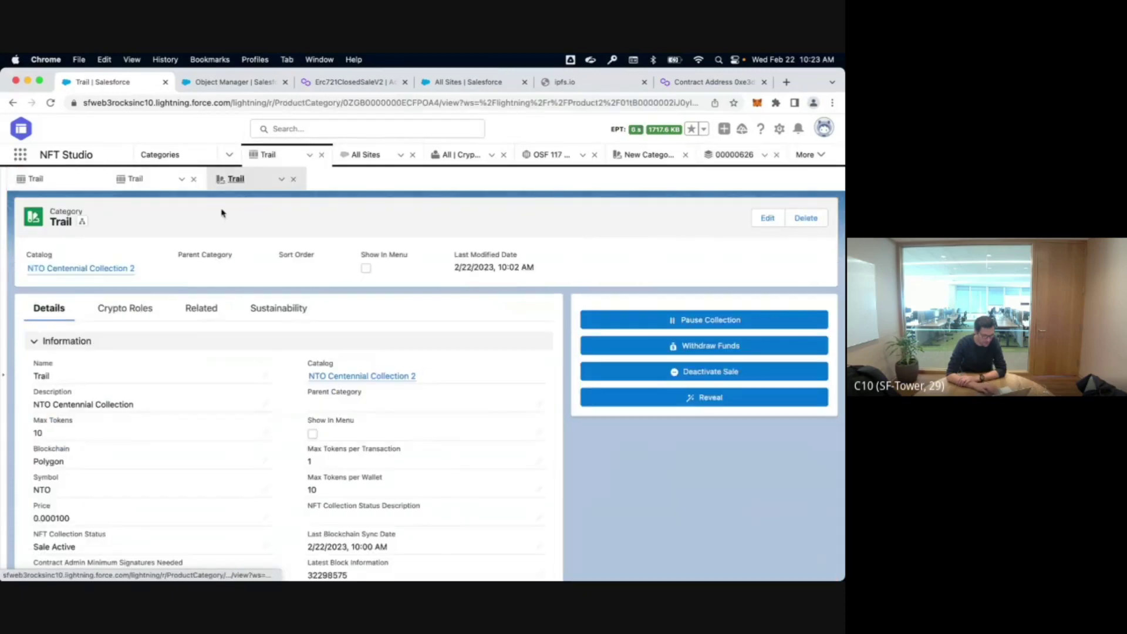
{"action": "left_click", "coordinate": [125, 308]}
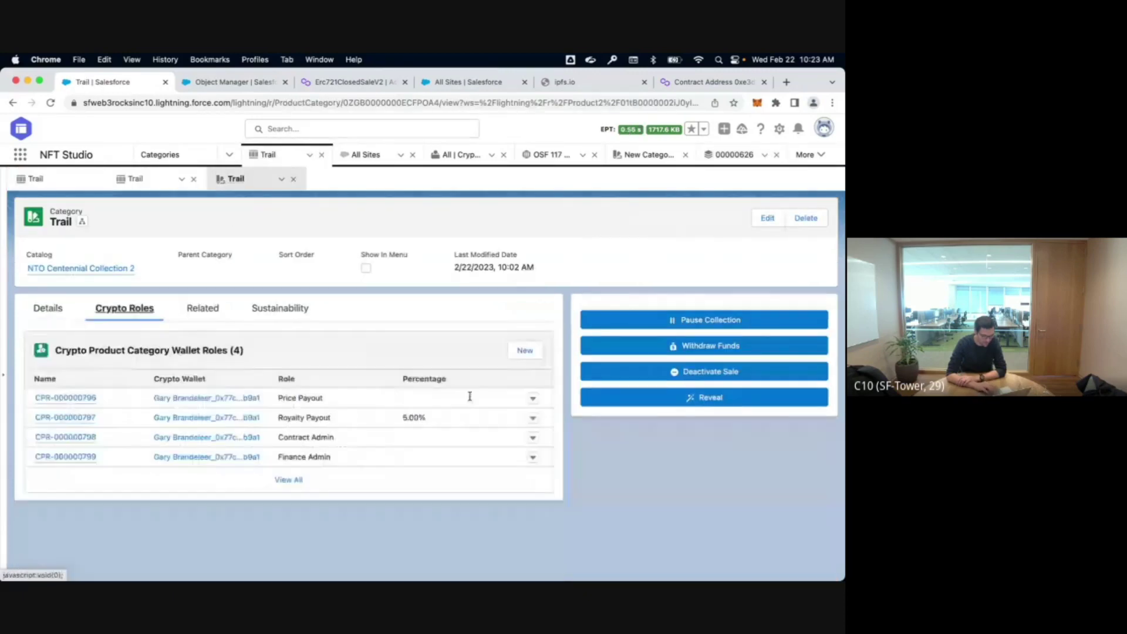
Step: Fill in a new wallet role for the Trail category with the first recent crypto wallet, role Minter and status Active
{"action": "left_click", "coordinate": [525, 351]}
{"action": "left_click", "coordinate": [375, 321]}
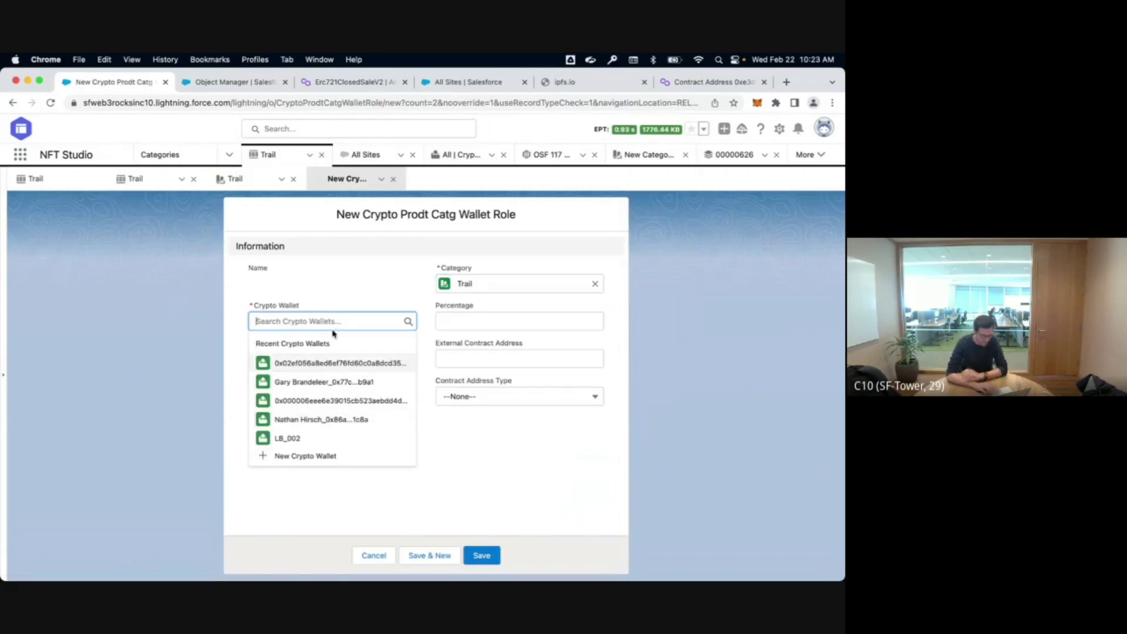
{"action": "type", "text": "ledger"}
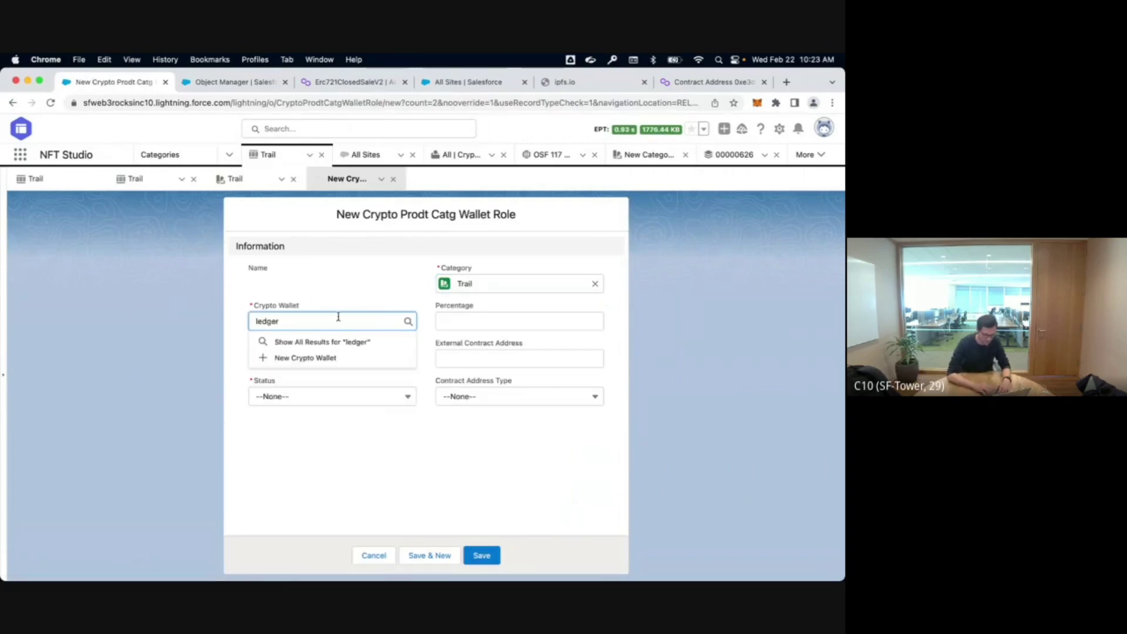
{"action": "left_click_drag", "start_coordinate": [301, 322], "coordinate": [249, 324]}
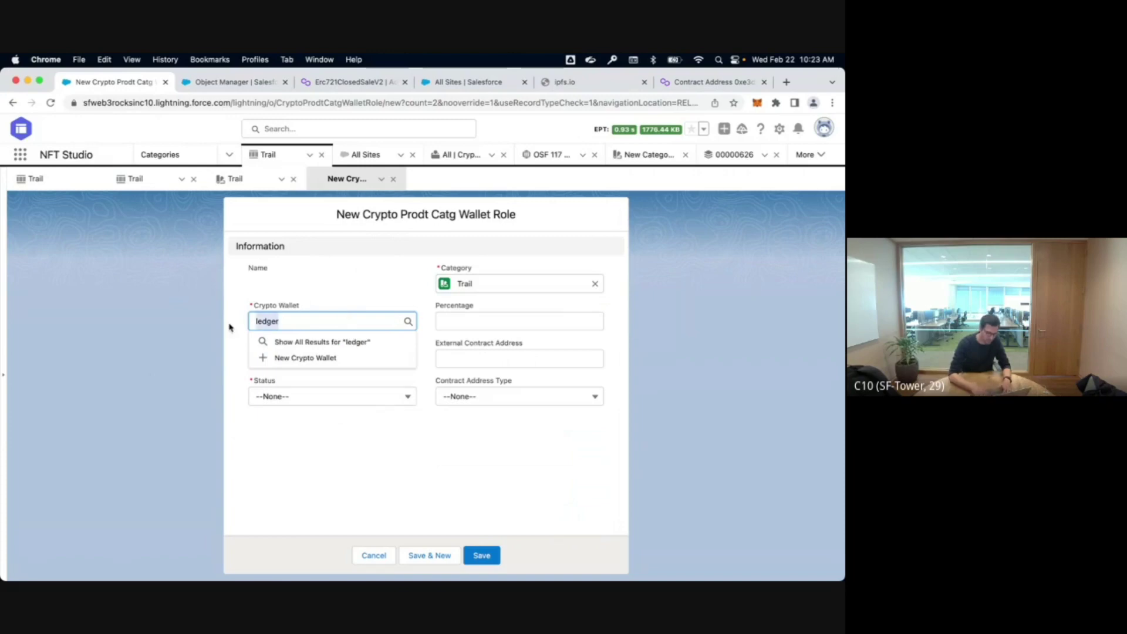
{"action": "key", "text": "BackSpace"}
{"action": "left_click", "coordinate": [297, 369]}
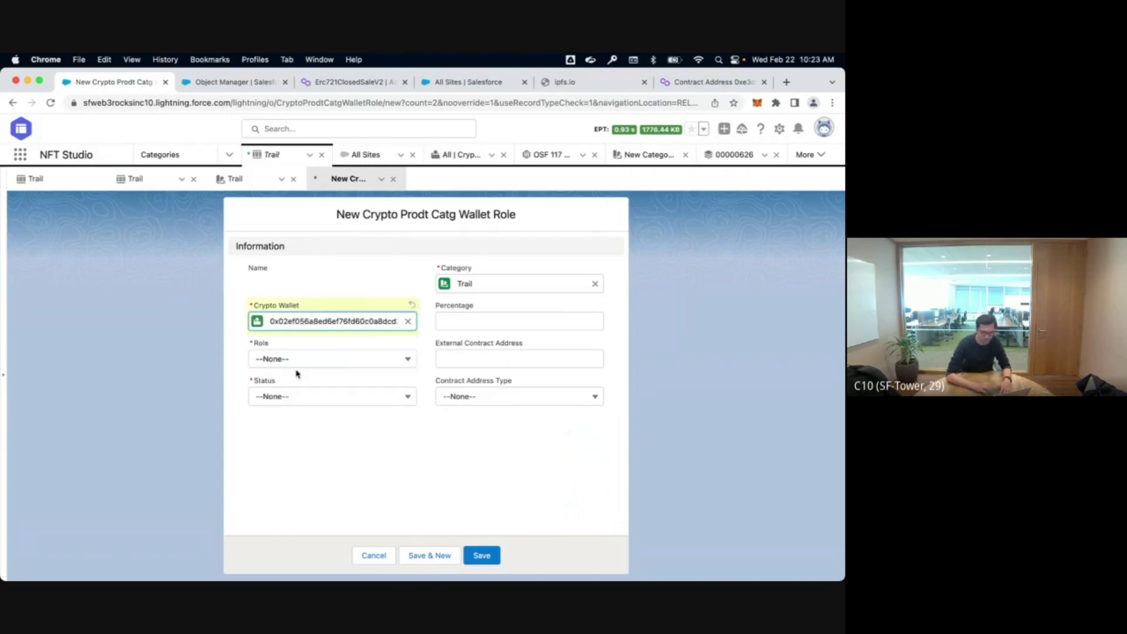
{"action": "left_click", "coordinate": [302, 360]}
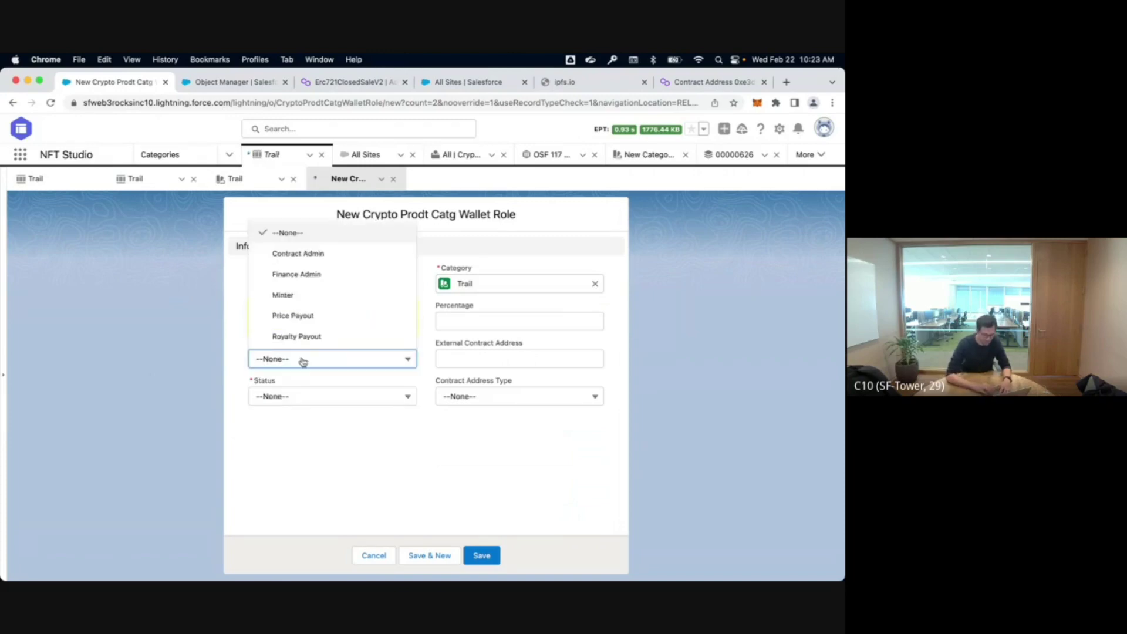
{"action": "left_click", "coordinate": [283, 295]}
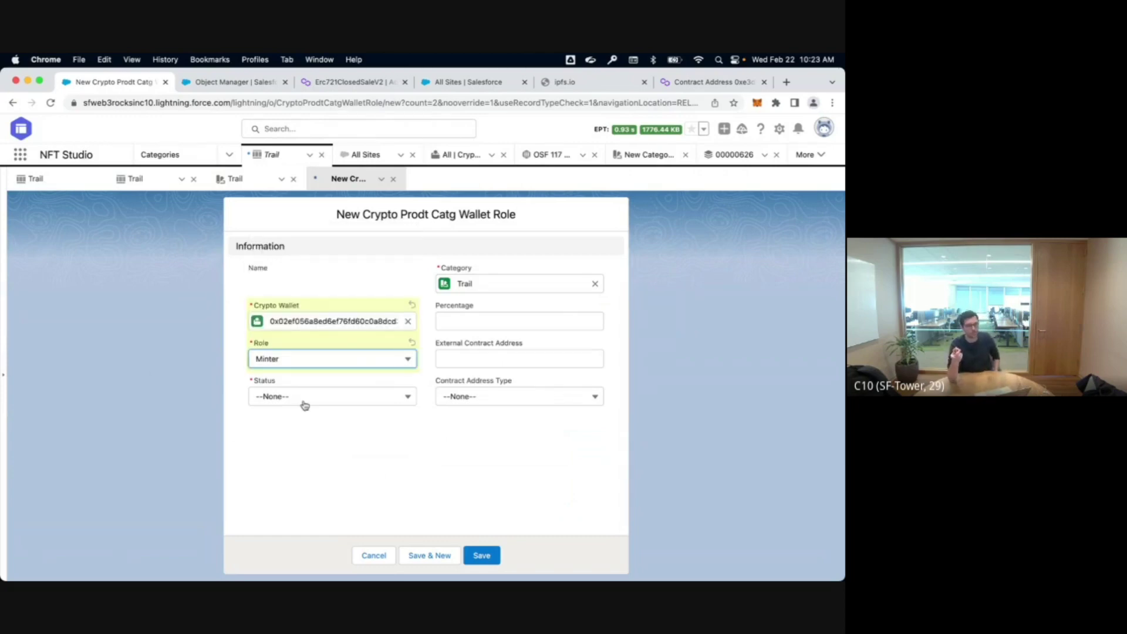
{"action": "left_click", "coordinate": [304, 405]}
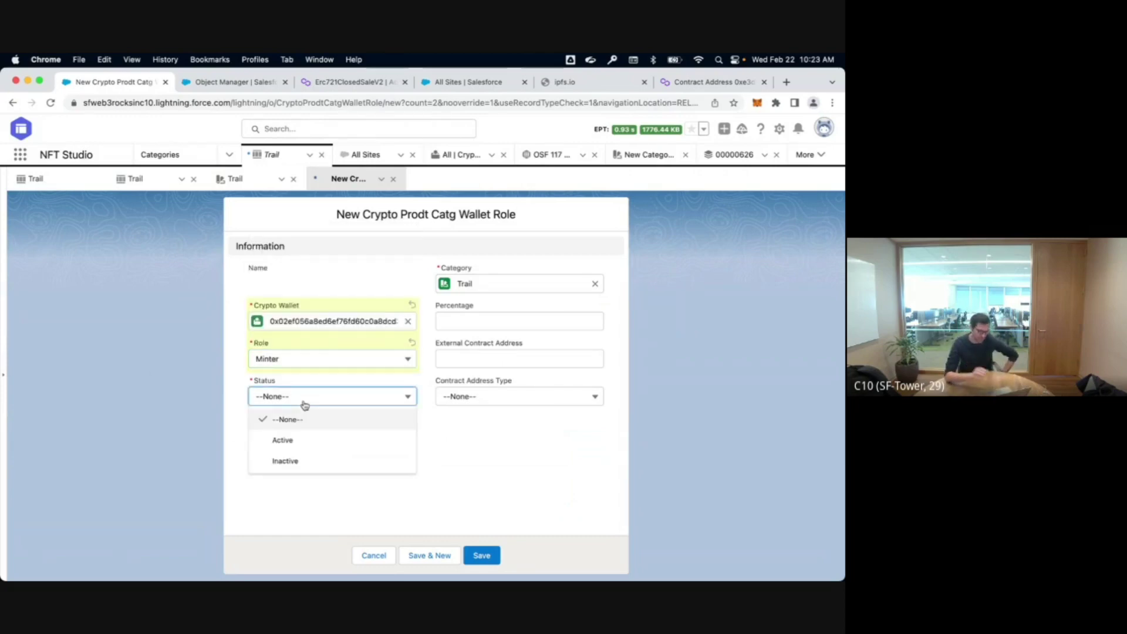
{"action": "left_click", "coordinate": [284, 442]}
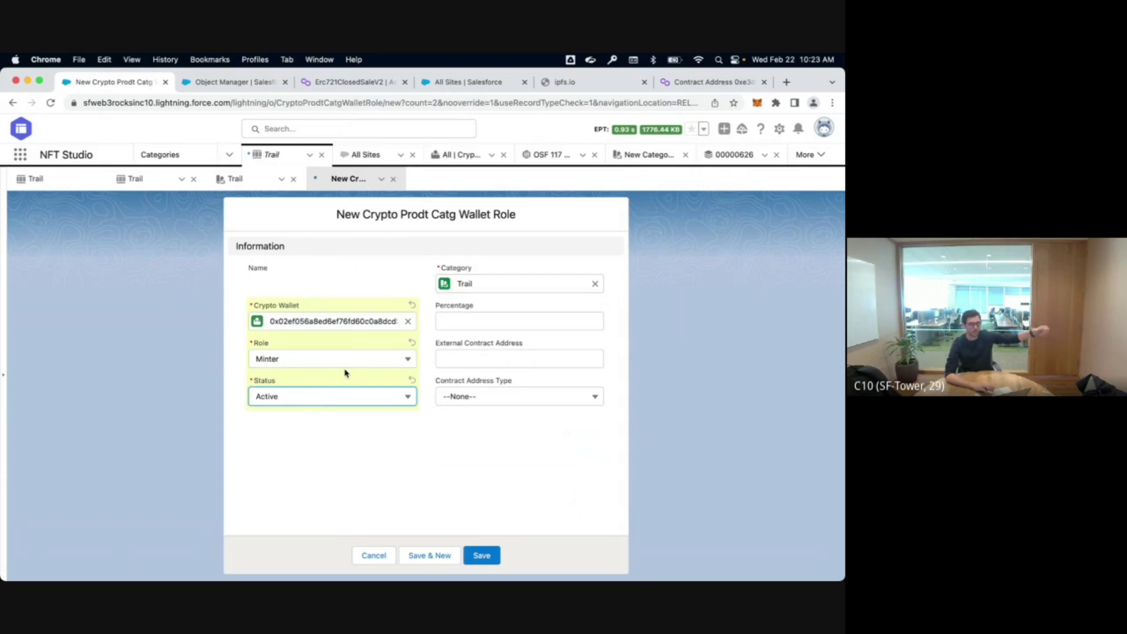
Step: Go back to the contract's write functions on Polygonscan, review the mintTokens inputs, and collapse that function
{"action": "left_click", "coordinate": [352, 84]}
{"action": "scroll", "coordinate": [139, 420], "scroll_direction": "down", "scroll_amount": 5}
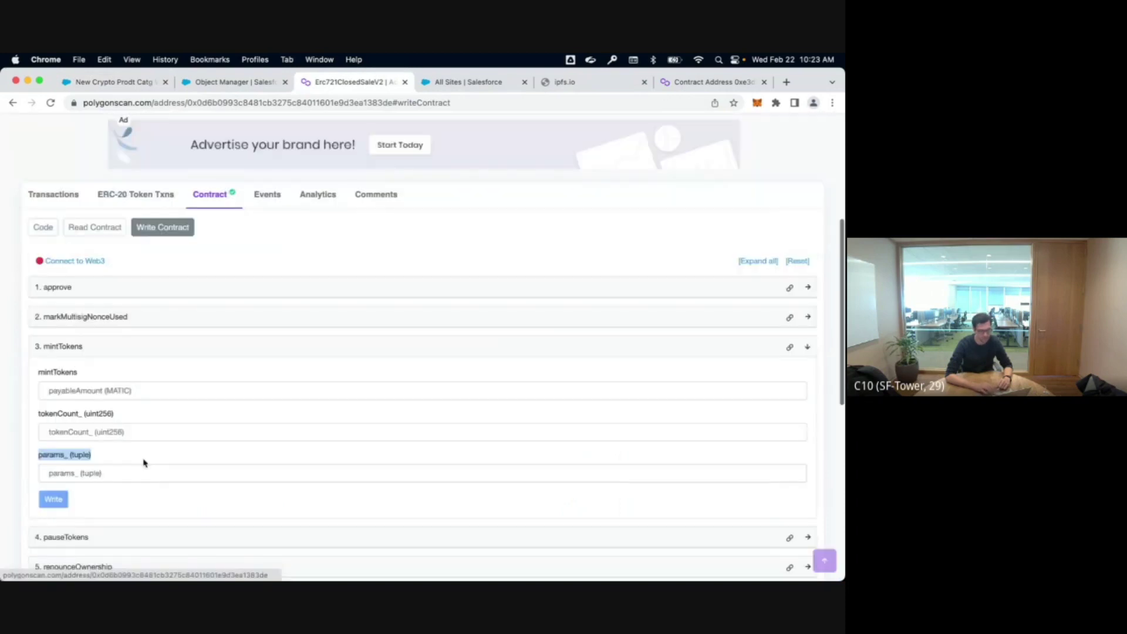
{"action": "left_click", "coordinate": [71, 354]}
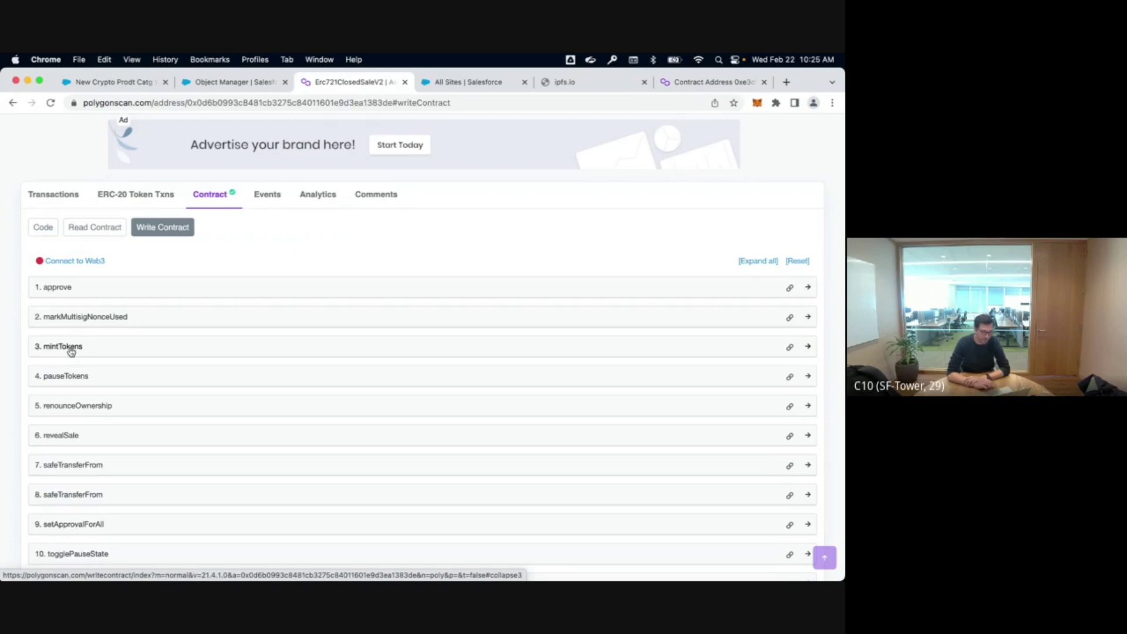
Step: Return to NFT Studio and discard the unsaved Minter wallet role
{"action": "left_click", "coordinate": [134, 85]}
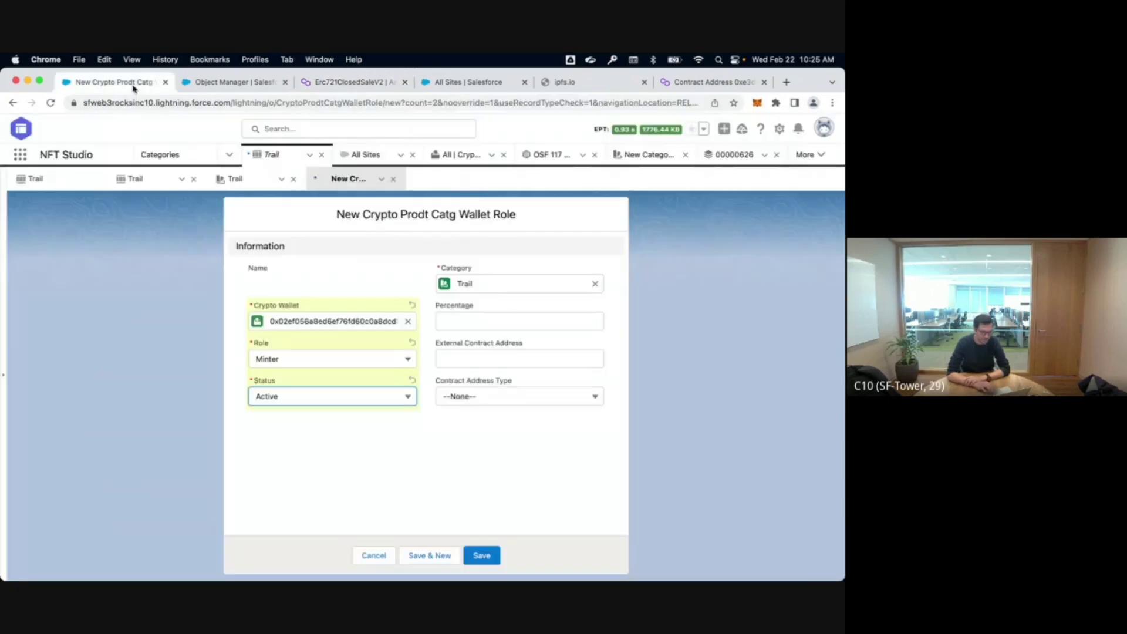
{"action": "left_click", "coordinate": [373, 556]}
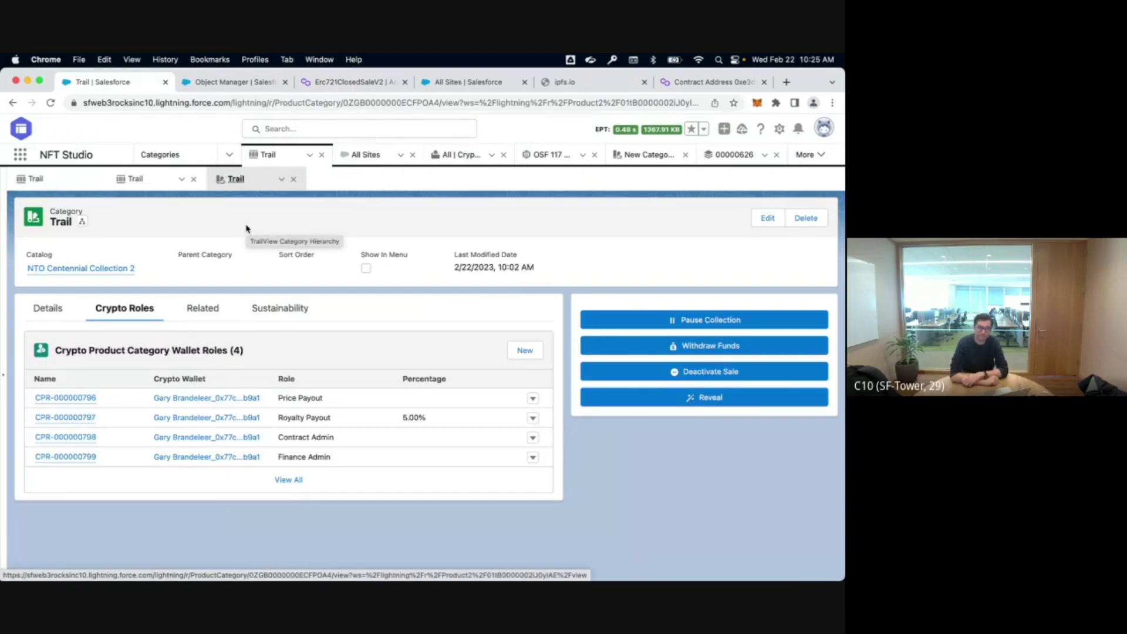
Step: Switch from the Salesforce desktop to the Google Meet call window
{"action": "key", "text": "ctrl+Up"}
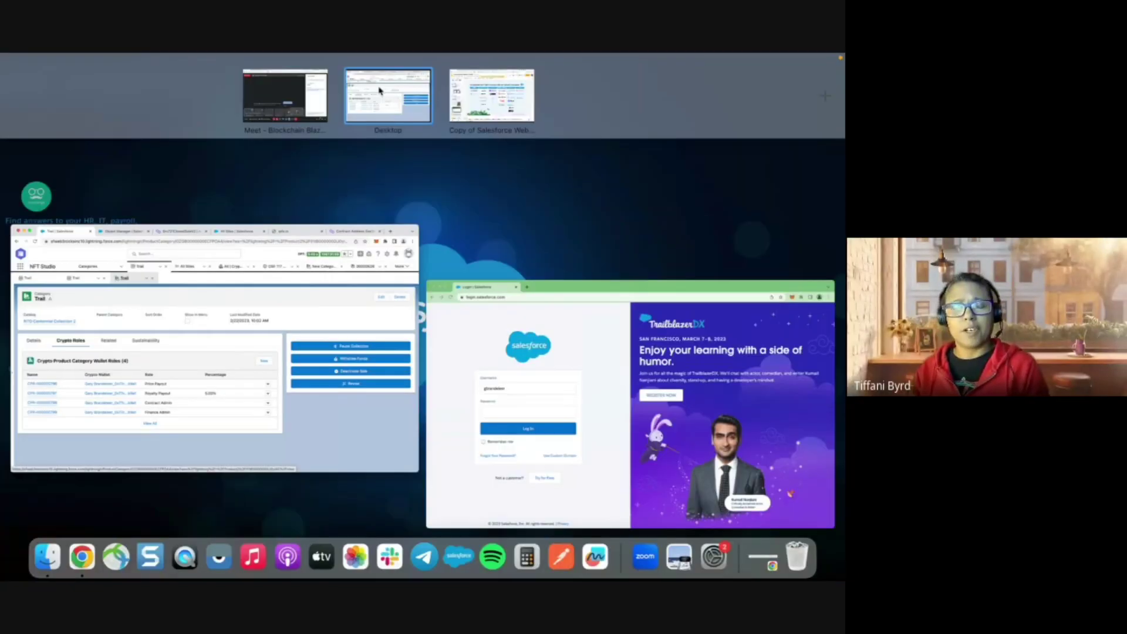
{"action": "left_click", "coordinate": [379, 90]}
{"action": "key", "text": "ctrl+Left"}
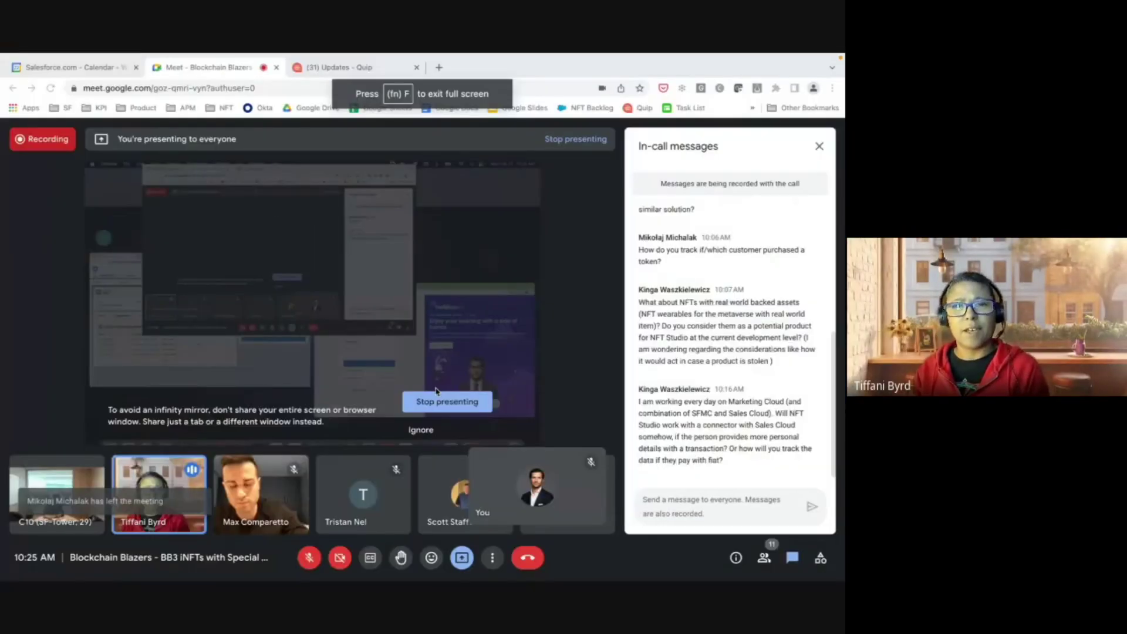